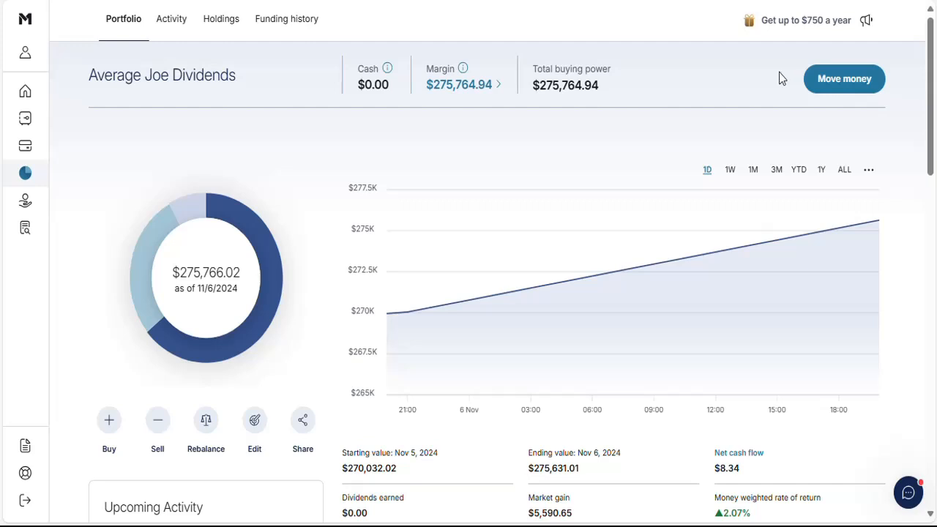
# Compare the portfolio's performance chart over the 1Y, 3M, 1M, 1W and 1D ranges
pyautogui.click(821, 174)
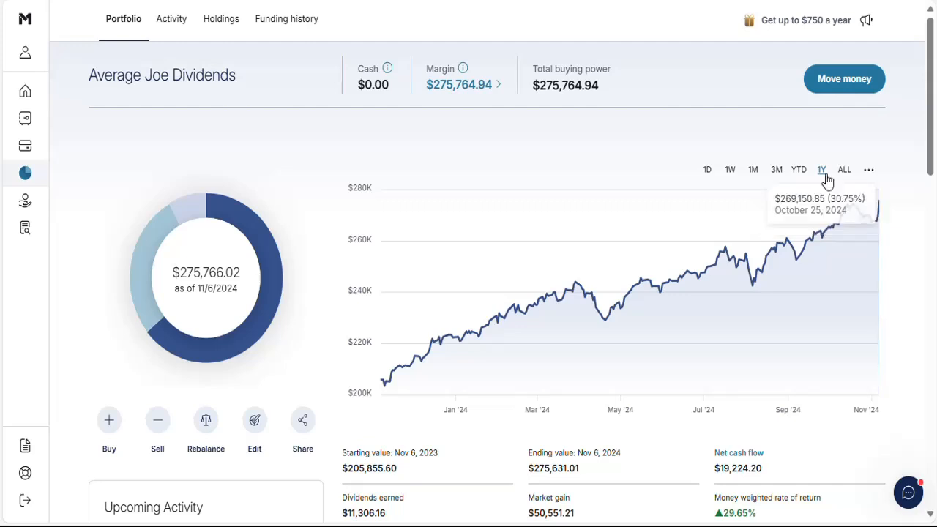
pyautogui.click(777, 170)
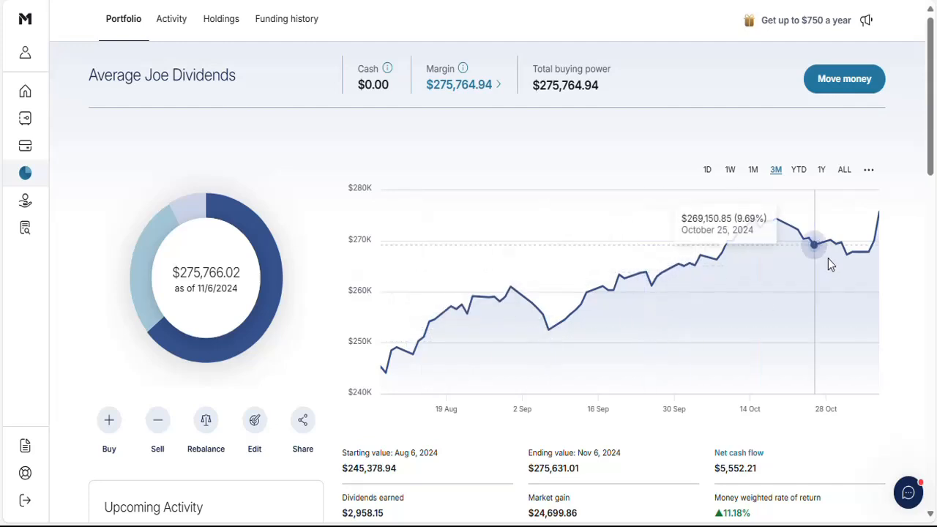
pyautogui.click(754, 171)
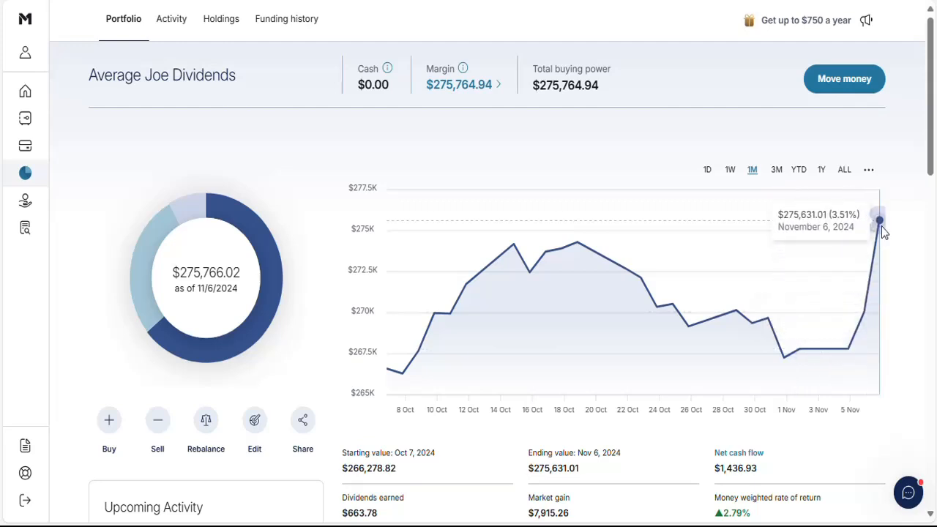
pyautogui.click(730, 172)
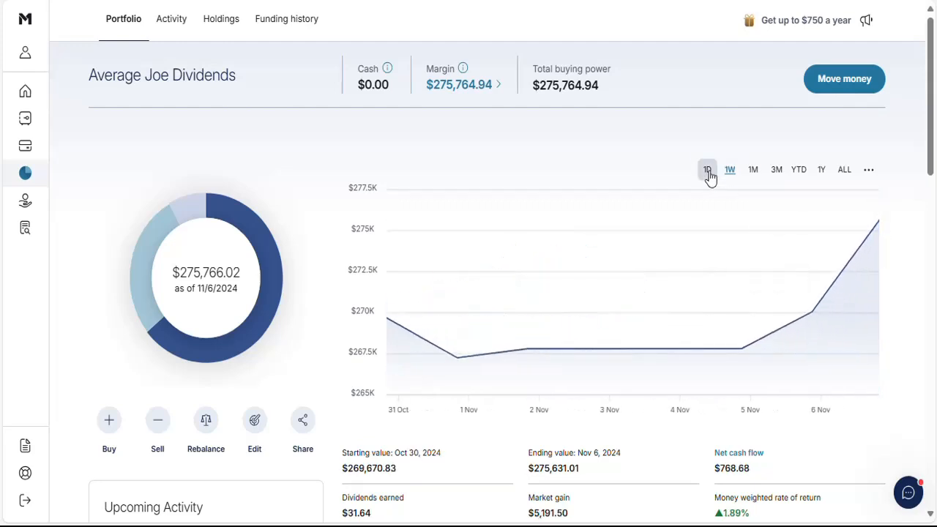
pyautogui.click(707, 172)
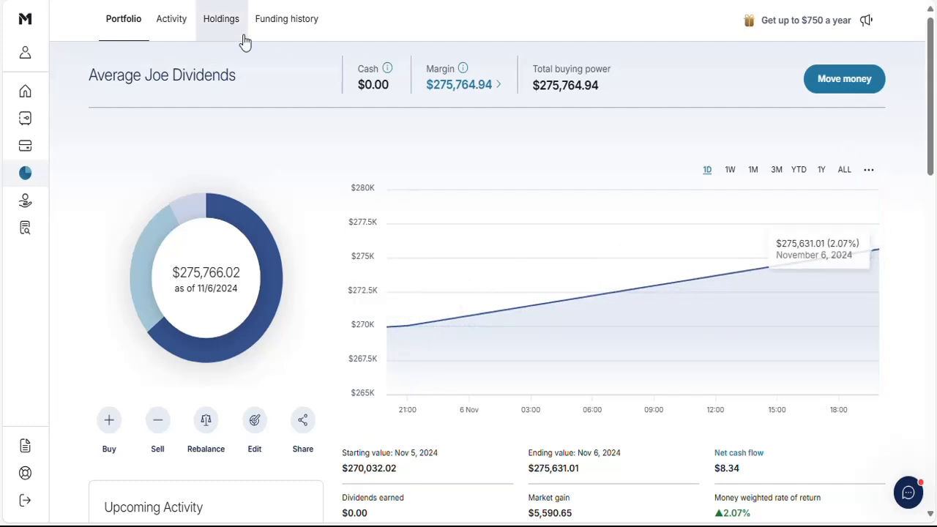
# Review the PNC buy details from the Nov 6, 2024 Morning Trading entry in the account activity
pyautogui.click(164, 28)
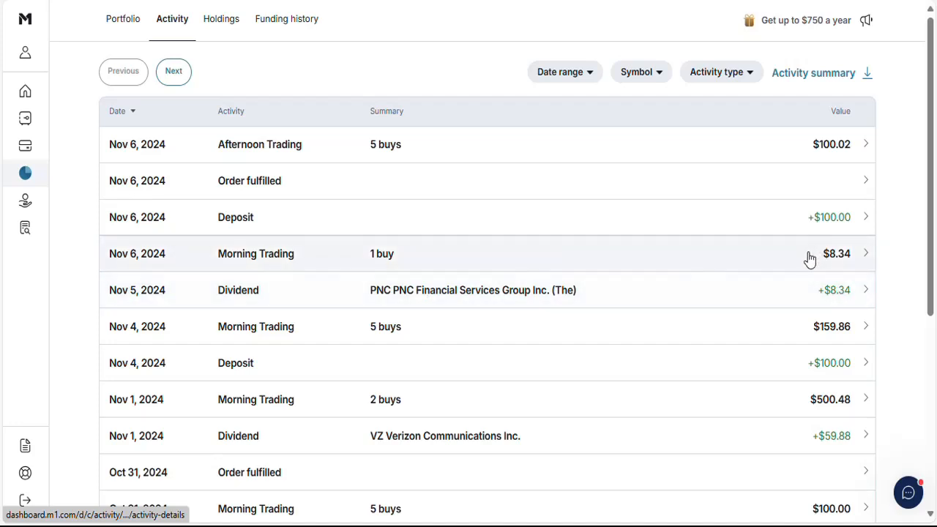
pyautogui.click(347, 260)
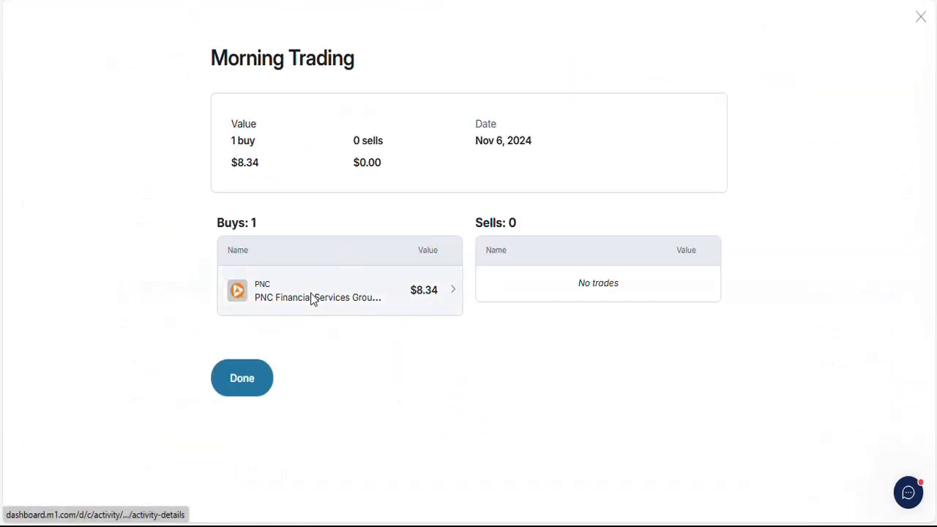
pyautogui.click(313, 299)
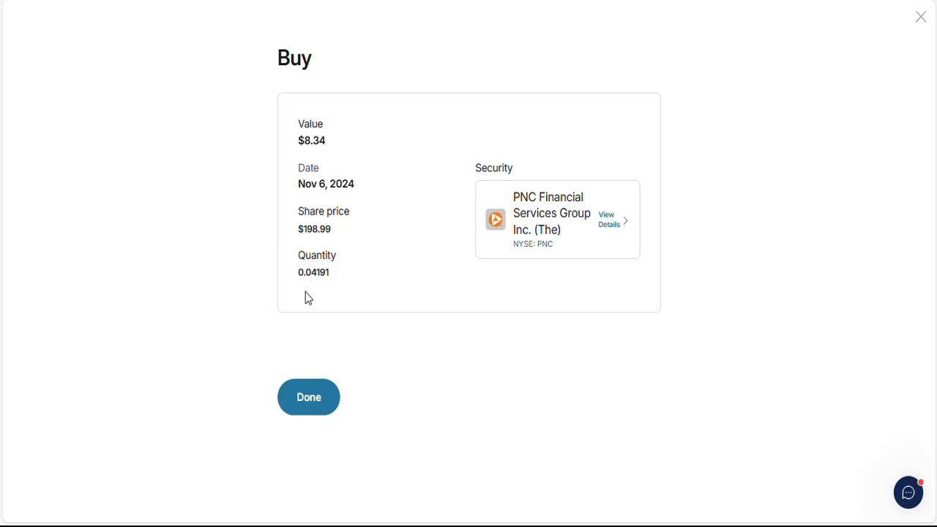
pyautogui.click(300, 400)
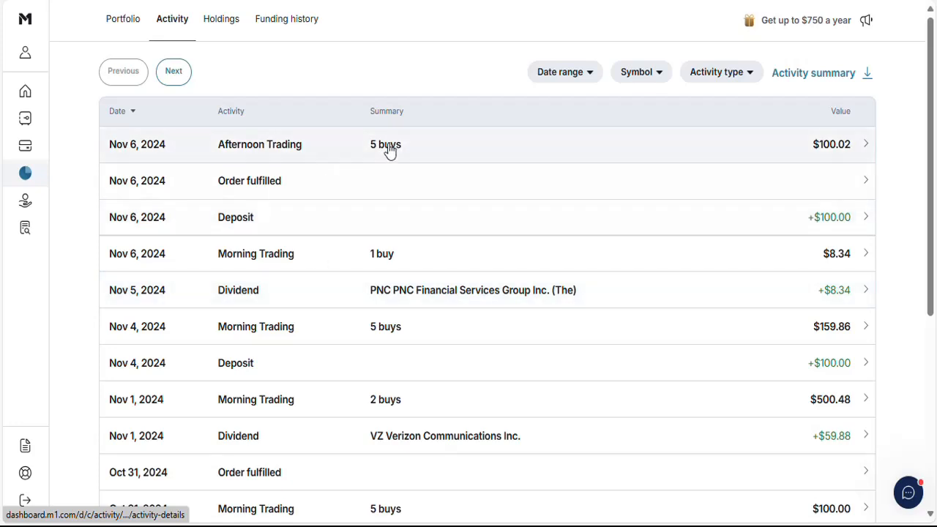
# Review The Hershey Company buy details in the Nov 6, 2024 Afternoon Trading entry
pyautogui.click(248, 148)
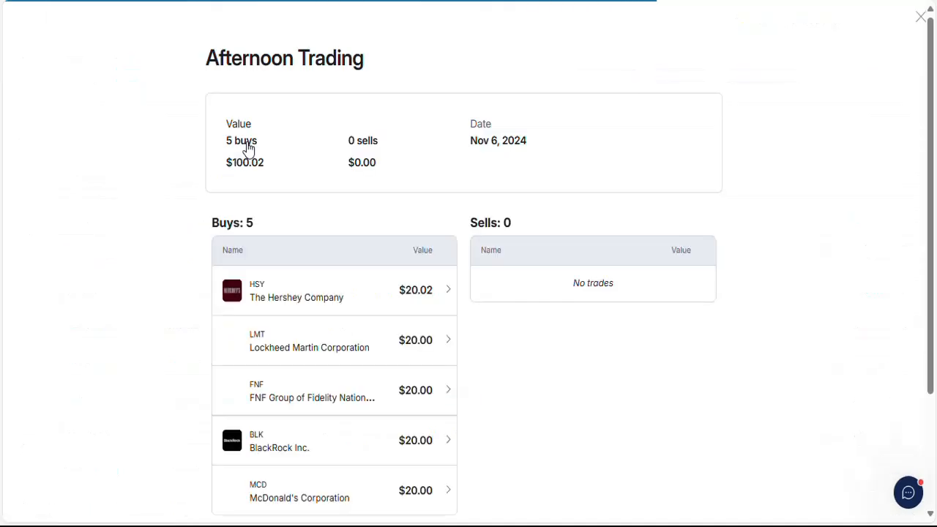
pyautogui.scroll(-1, 267, 134)
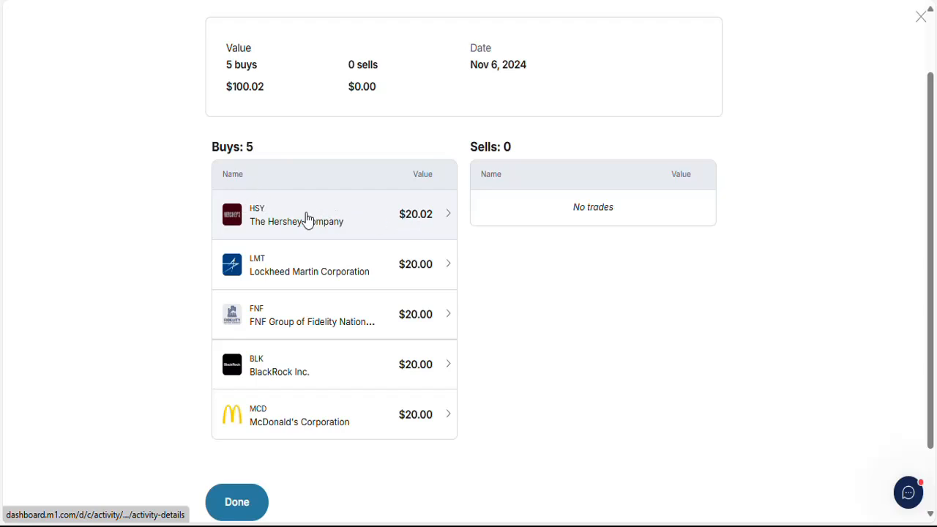
pyautogui.click(285, 220)
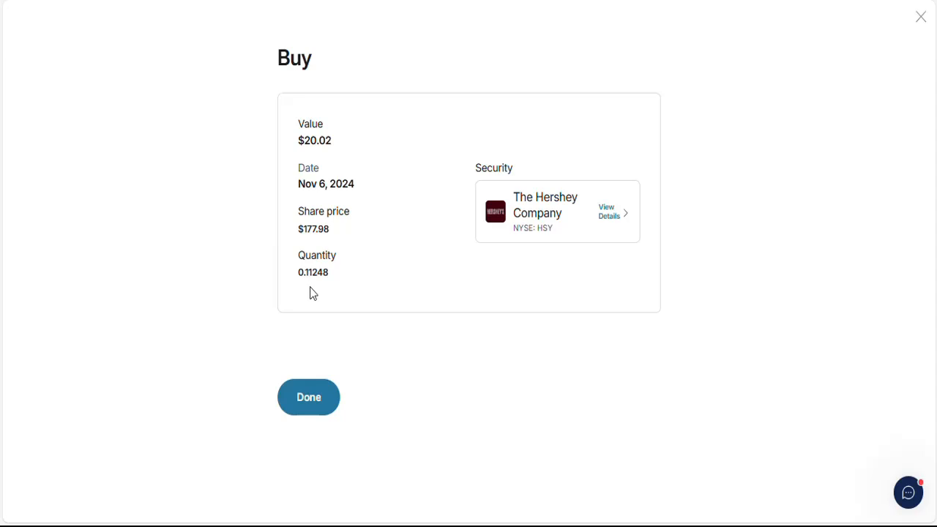
pyautogui.click(312, 404)
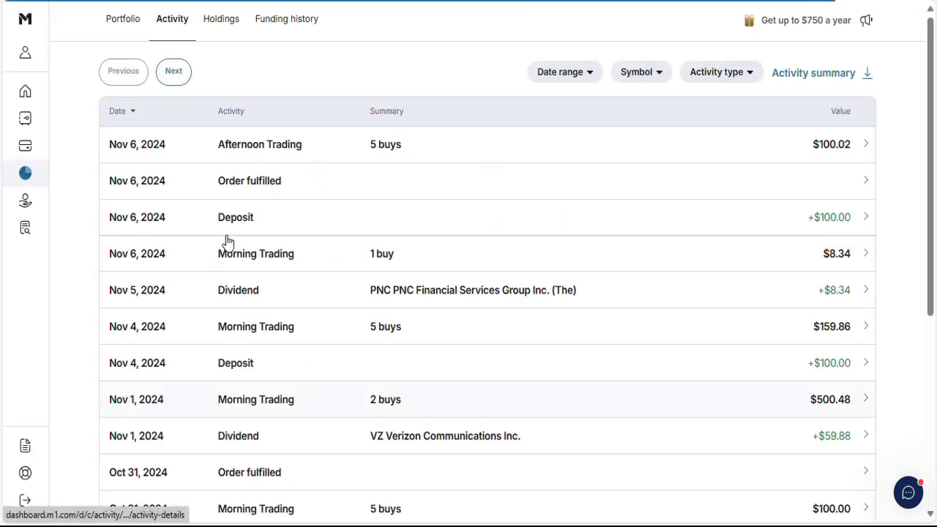
# Review the Lockheed Martin buy details in the Nov 6, 2024 Afternoon Trading entry
pyautogui.click(239, 150)
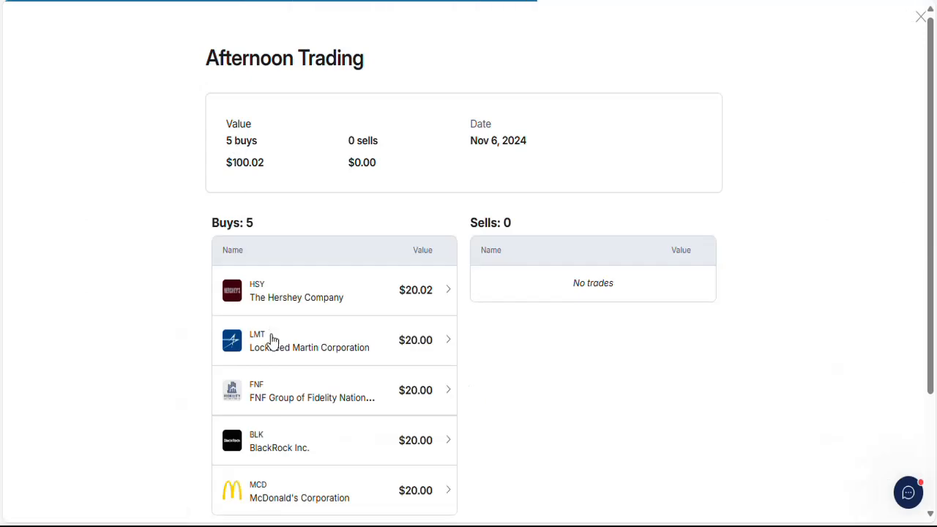
pyautogui.scroll(-2, 271, 339)
pyautogui.click(266, 274)
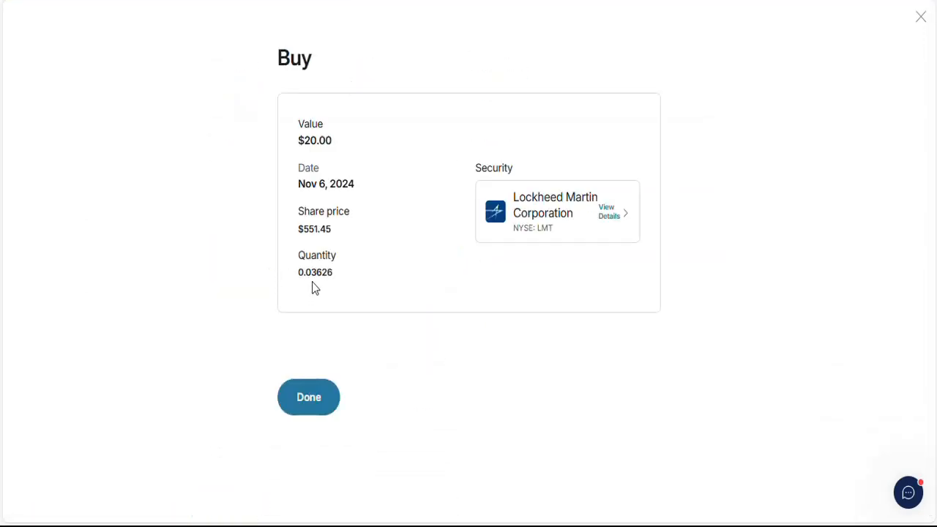
pyautogui.click(319, 402)
# Review the Fidelity National Financial (FNF) buy details in the Nov 6, 2024 Afternoon Trading entry
pyautogui.click(288, 156)
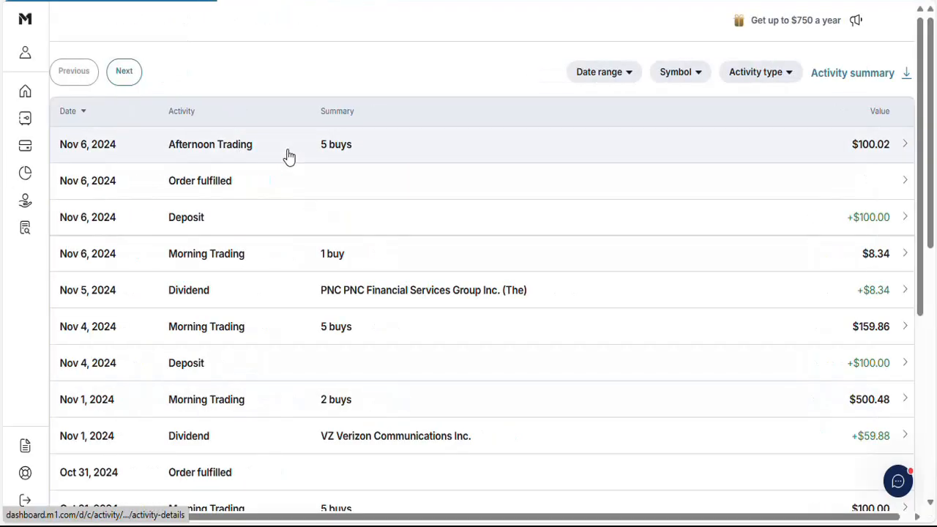
pyautogui.scroll(-1, 271, 351)
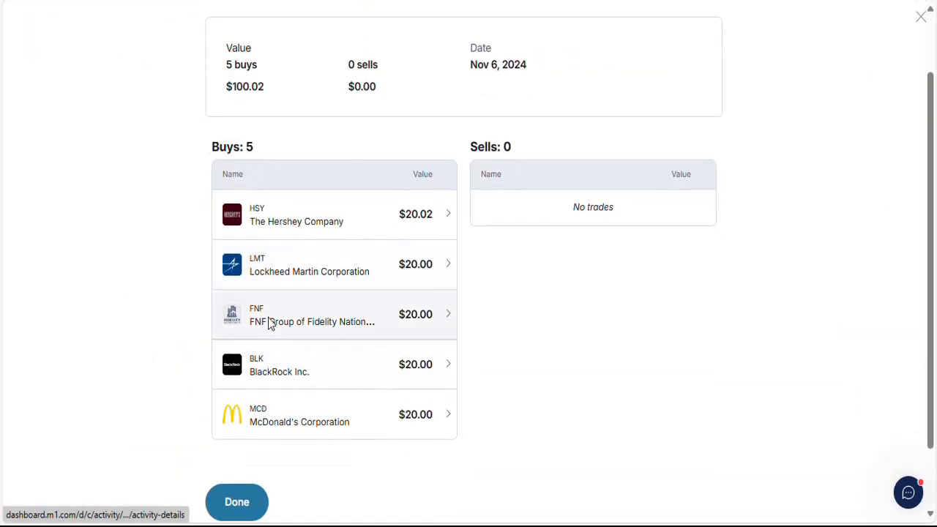
pyautogui.click(276, 324)
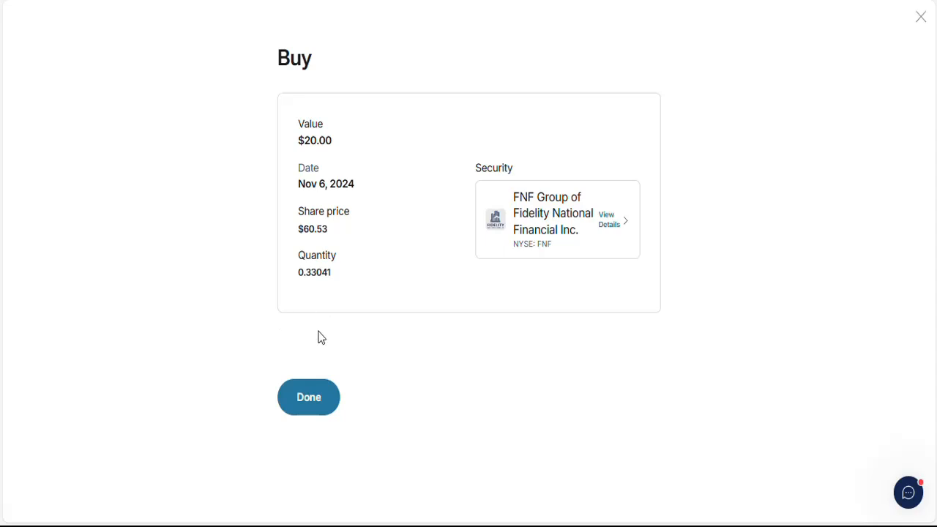
pyautogui.click(313, 401)
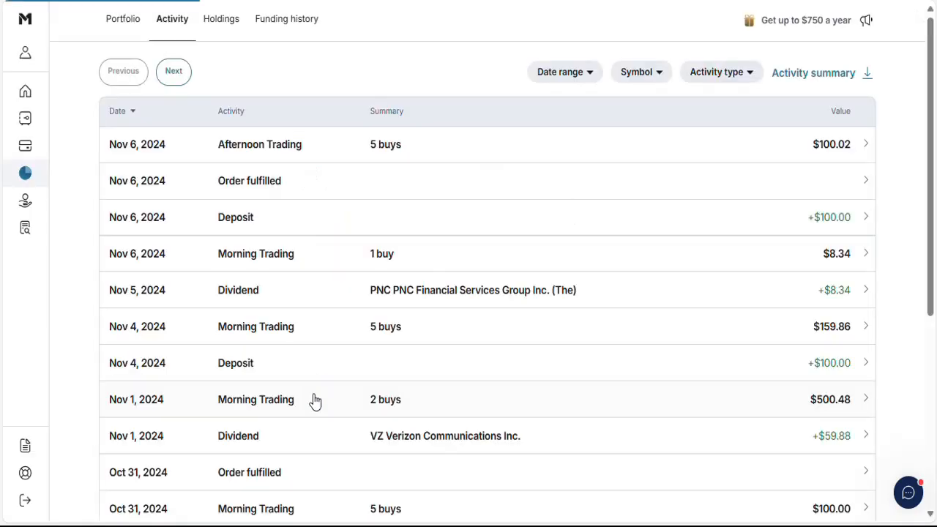
# Review the BlackRock buy details in the Nov 6, 2024 Afternoon Trading entry
pyautogui.click(337, 155)
pyautogui.scroll(-2, 326, 181)
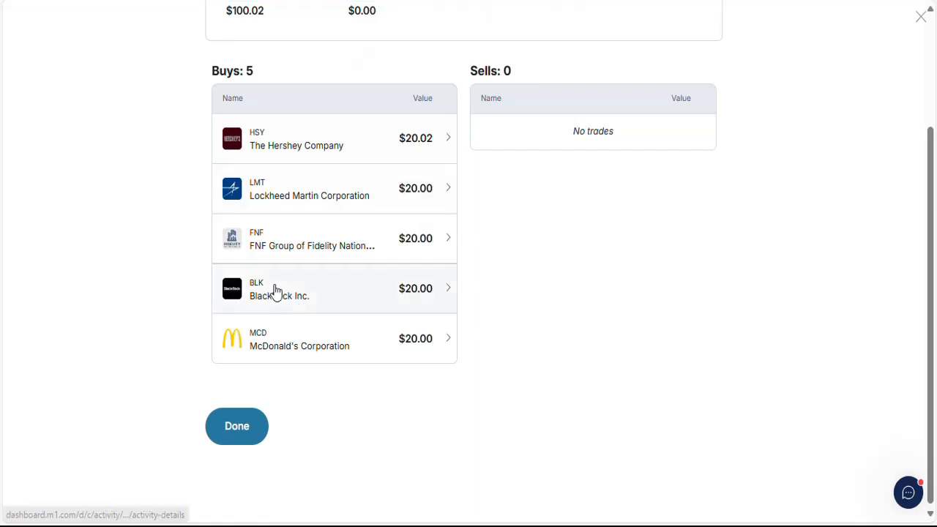
pyautogui.click(265, 299)
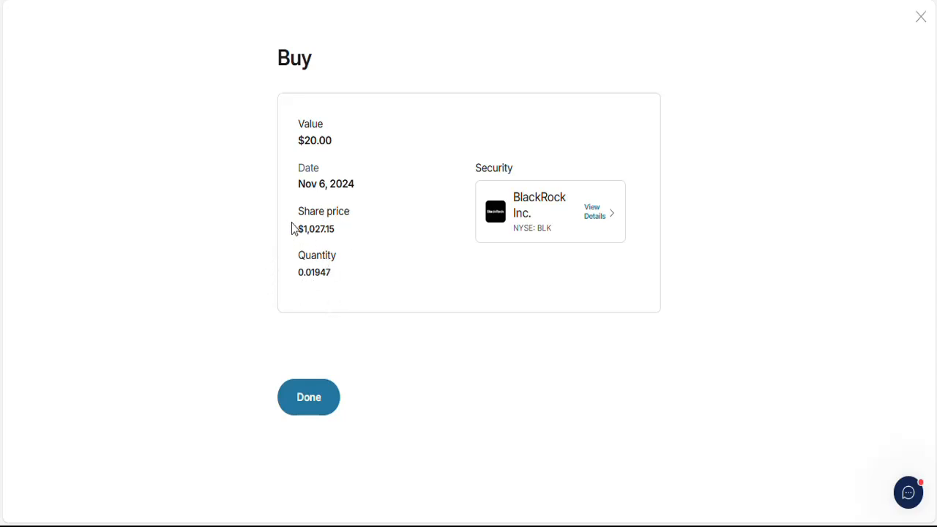
pyautogui.click(323, 397)
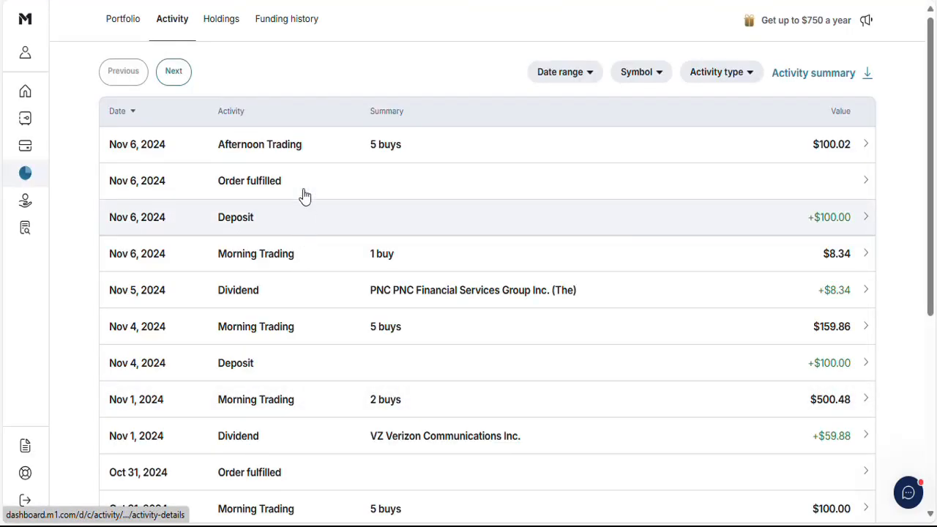
# Review the McDonald's buy details in the Nov 6, 2024 Afternoon Trading entry and return to the portfolio overview
pyautogui.click(297, 151)
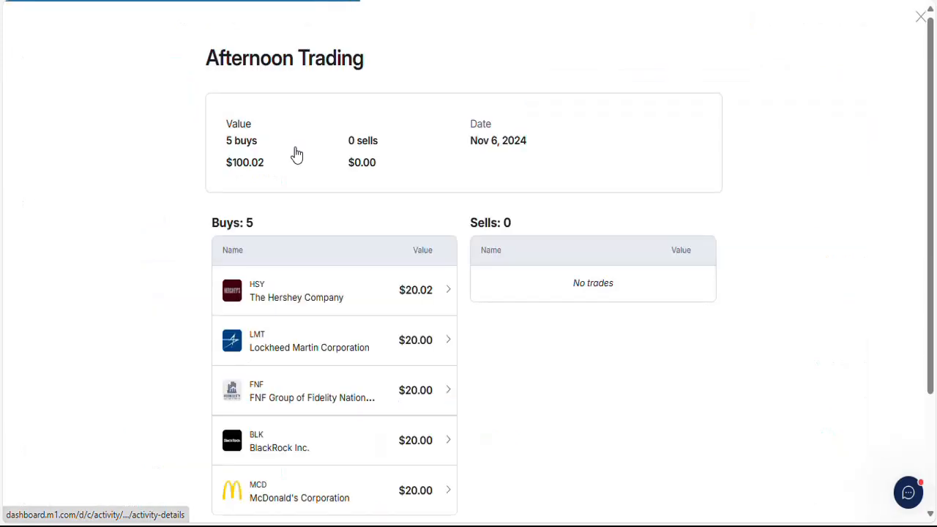
pyautogui.scroll(-2, 289, 434)
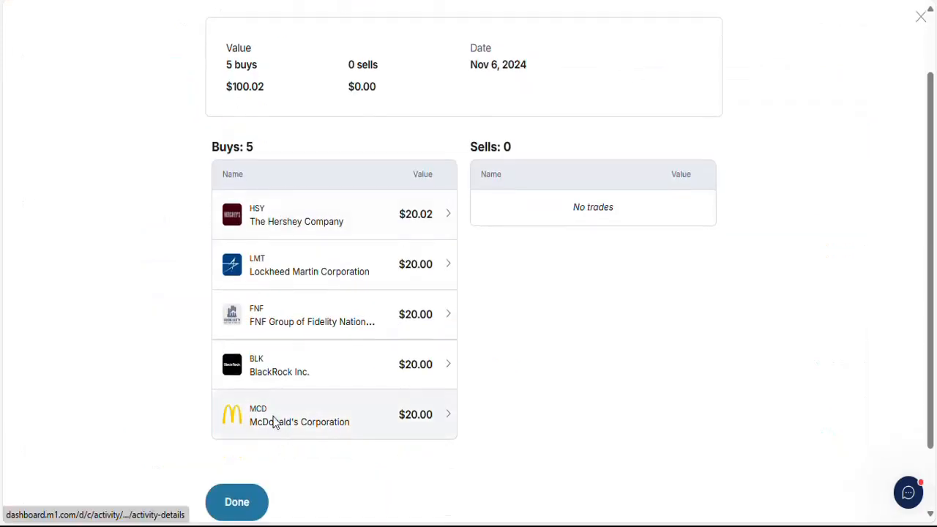
pyautogui.click(272, 418)
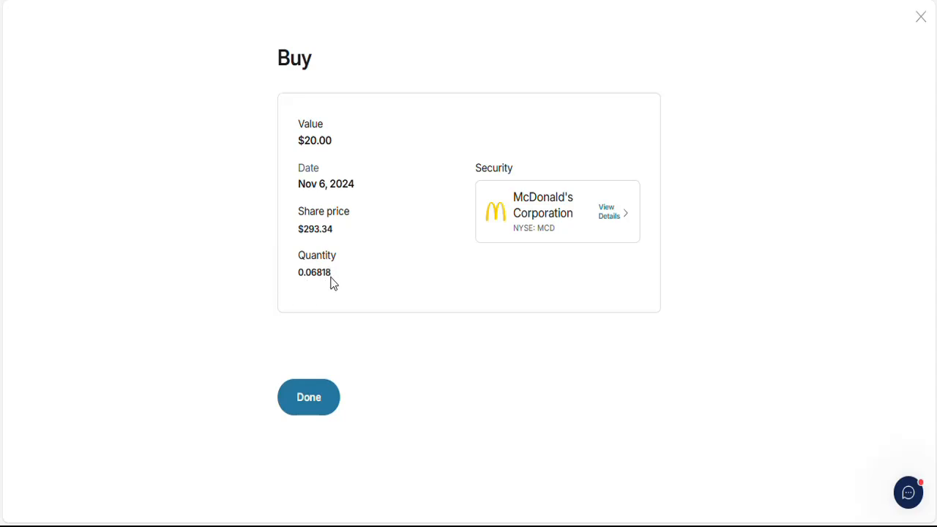
pyautogui.click(312, 410)
pyautogui.click(119, 27)
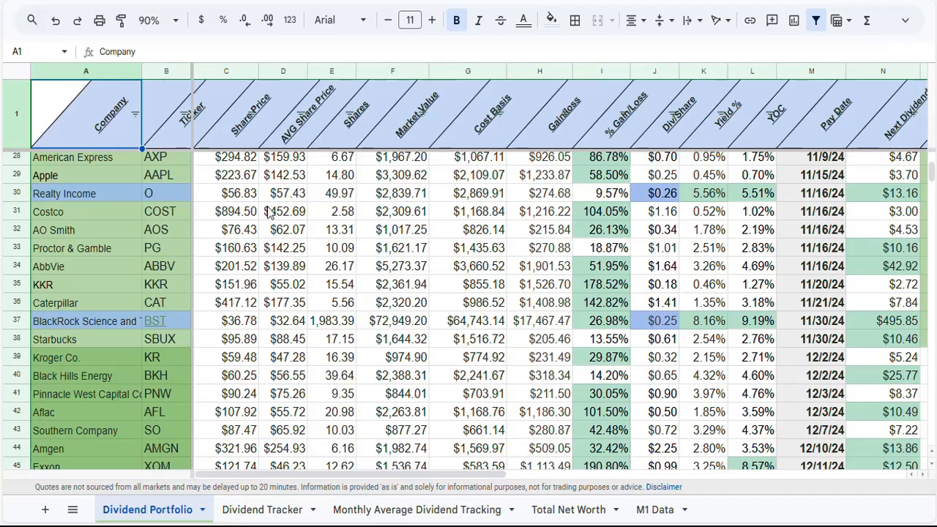
# In the Dividend Portfolio spreadsheet in Google Sheets, inspect the gain/loss and % gain/loss formulas for YUM Brands
pyautogui.scroll(9, 292, 251)
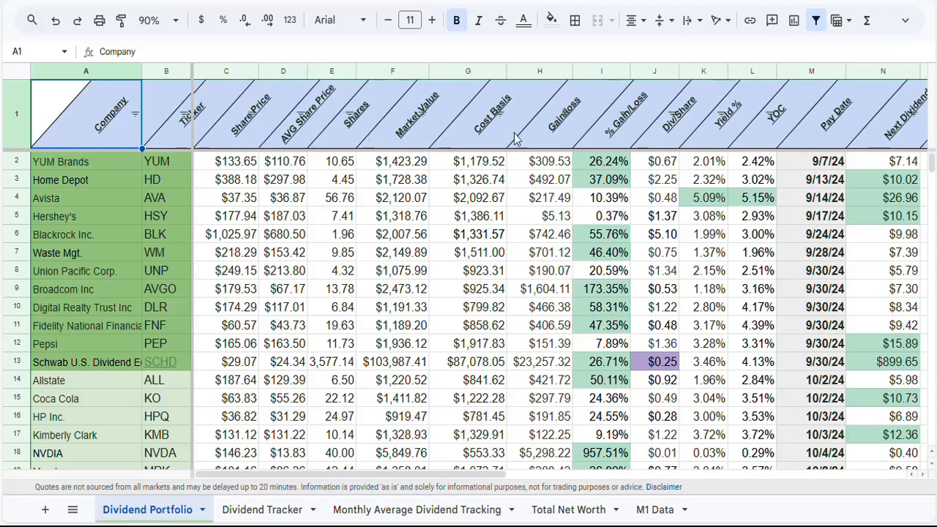
pyautogui.click(550, 165)
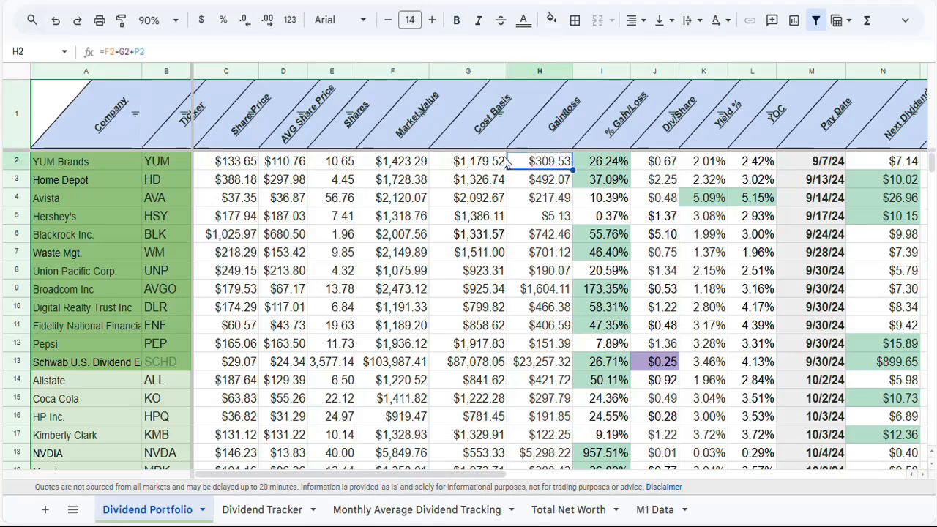
pyautogui.click(606, 167)
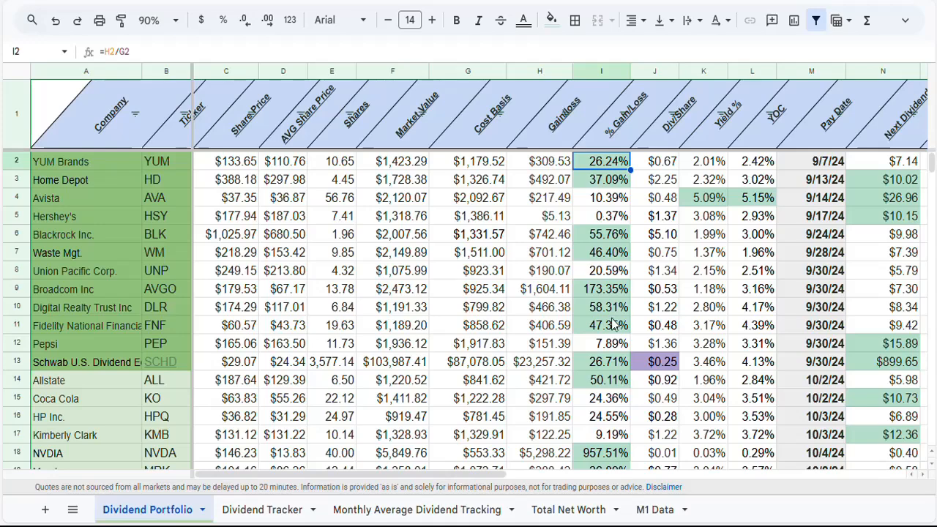
# Inspect the dividend-per-share entries for YUM Brands and SCHD, and look through the dividend columns of the holdings below
pyautogui.click(669, 164)
pyautogui.moveTo(471, 475); pyautogui.dragTo(576, 495)
pyautogui.scroll(-2, 439, 315)
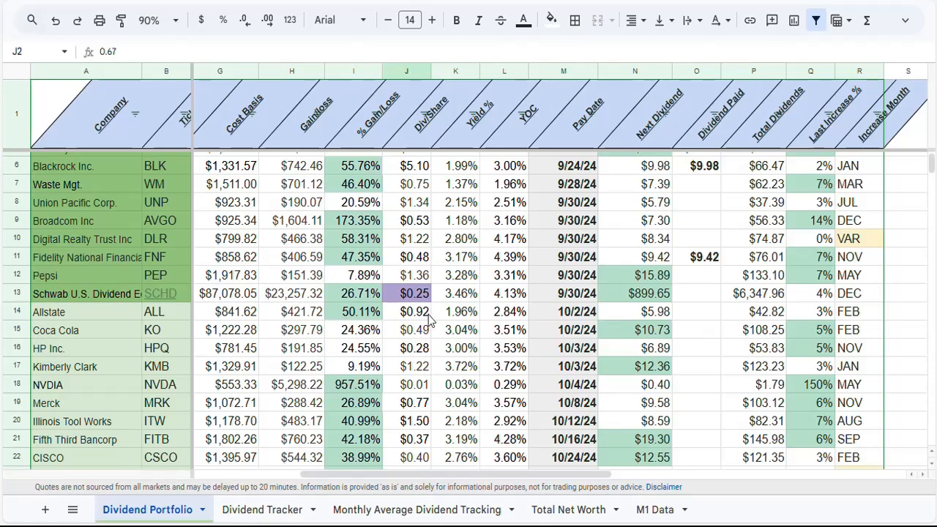
pyautogui.click(416, 297)
pyautogui.scroll(-2, 413, 300)
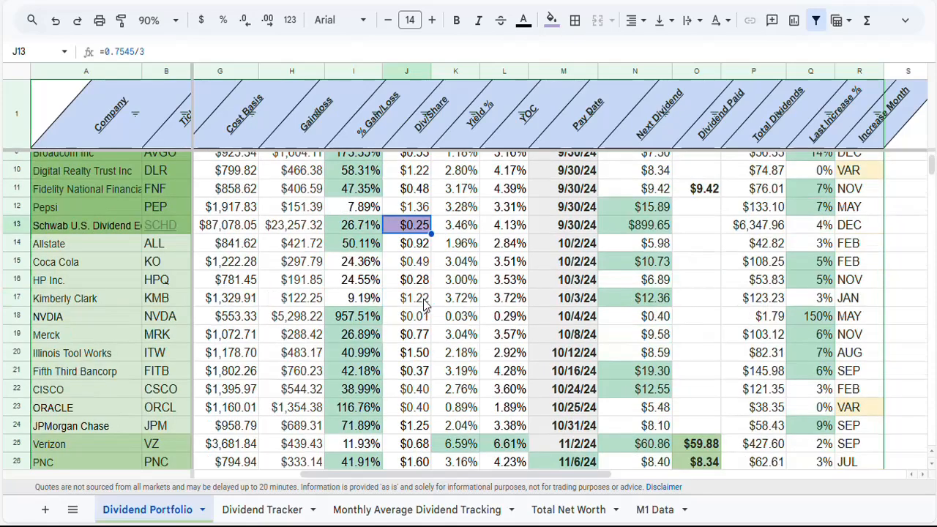
pyautogui.scroll(-5, 406, 256)
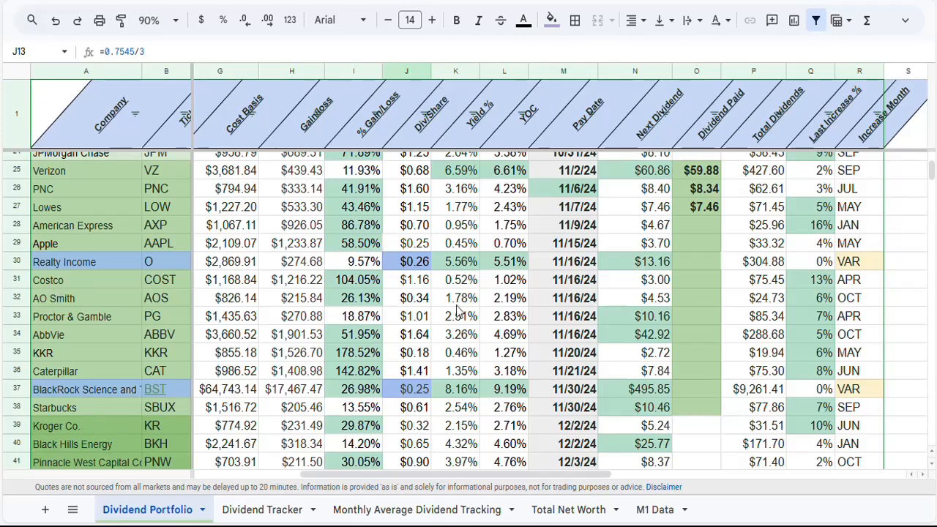
# Inspect the yield % and yield-on-cost formulas for YUM Brands
pyautogui.scroll(8, 457, 308)
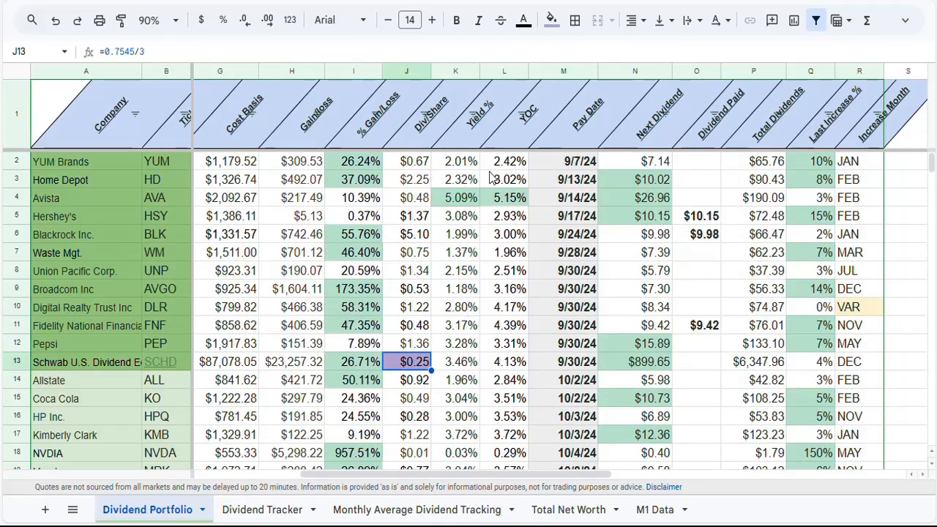
pyautogui.click(465, 162)
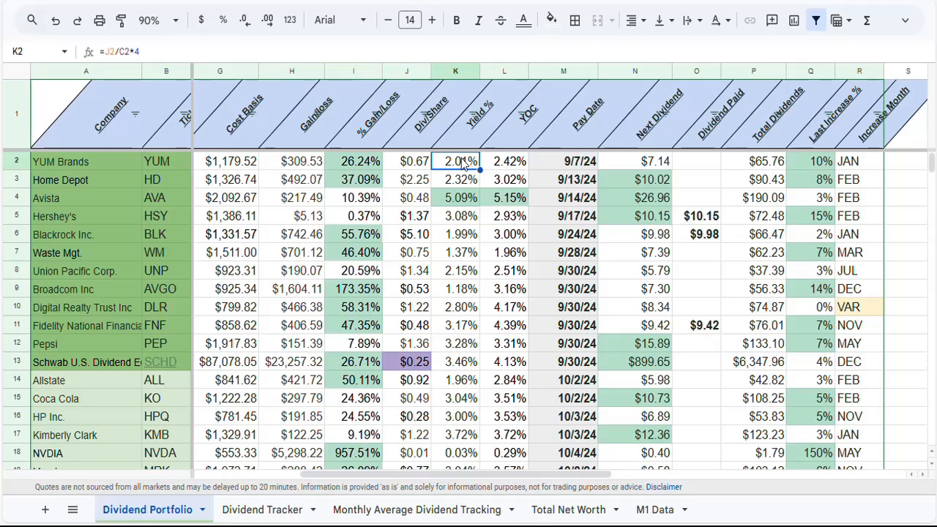
pyautogui.click(504, 163)
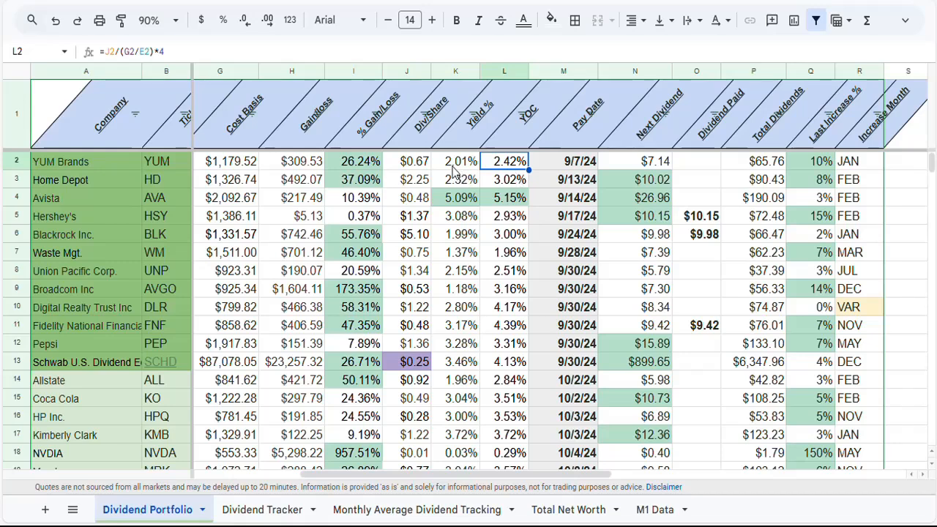
# Inspect the pay date and next-dividend formula for YUM Brands, and the dividend-paid entries for Verizon, PNC and Lowes
pyautogui.click(568, 166)
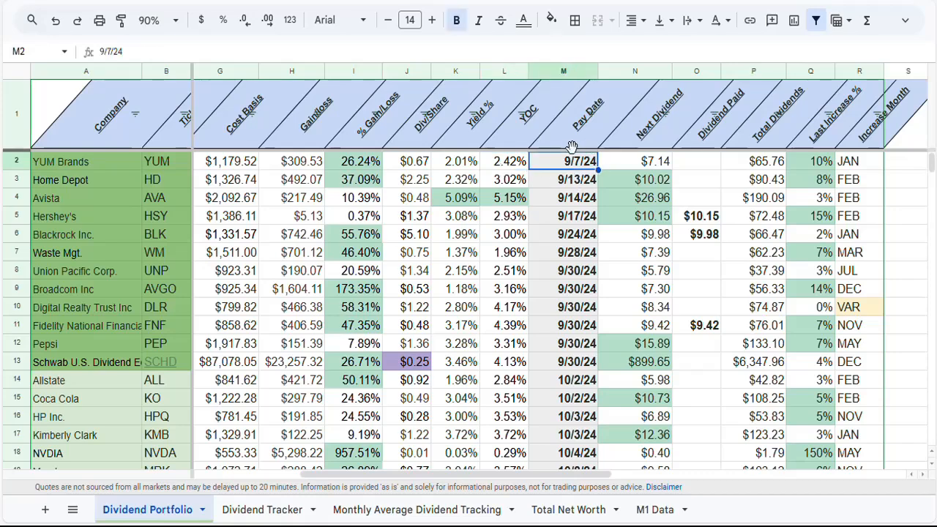
pyautogui.click(615, 165)
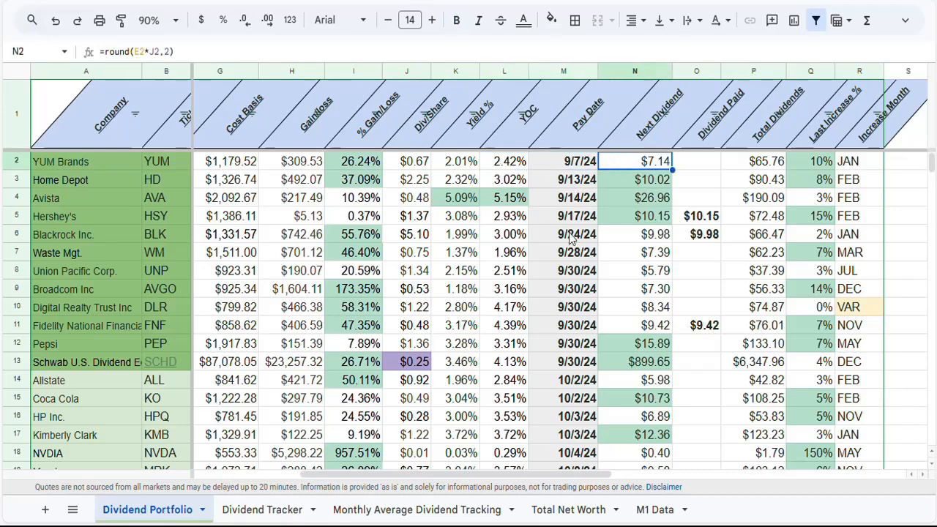
pyautogui.scroll(-7, 571, 239)
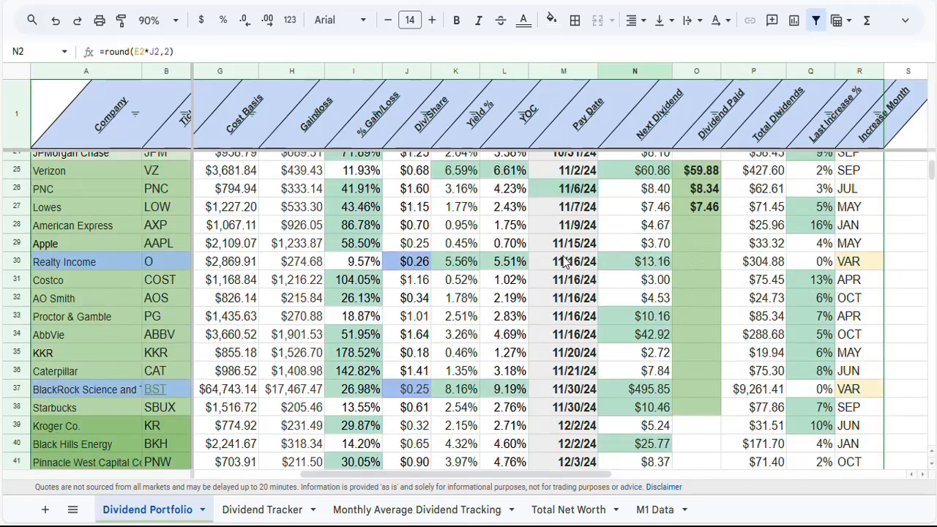
pyautogui.click(710, 173)
pyautogui.click(703, 187)
pyautogui.click(700, 209)
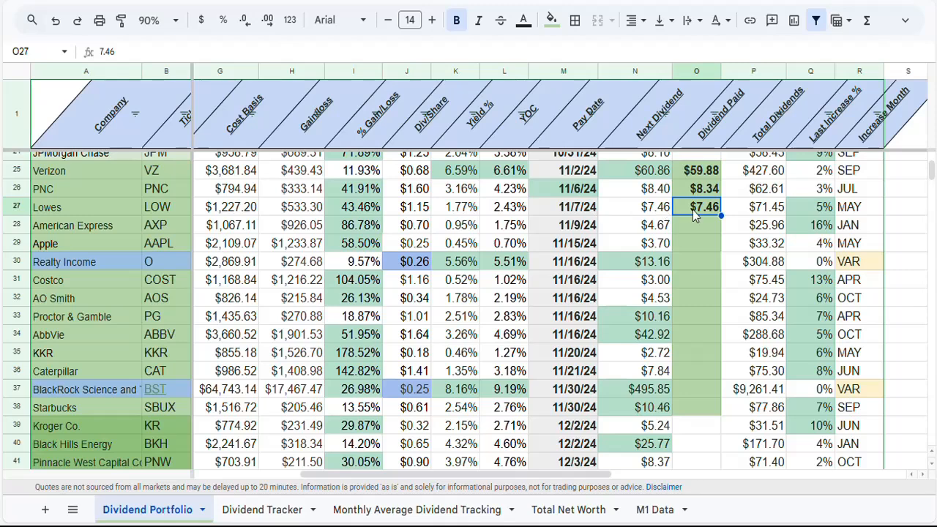
# Compare PNC's next-dividend formula with its dividend-paid entry
pyautogui.click(656, 193)
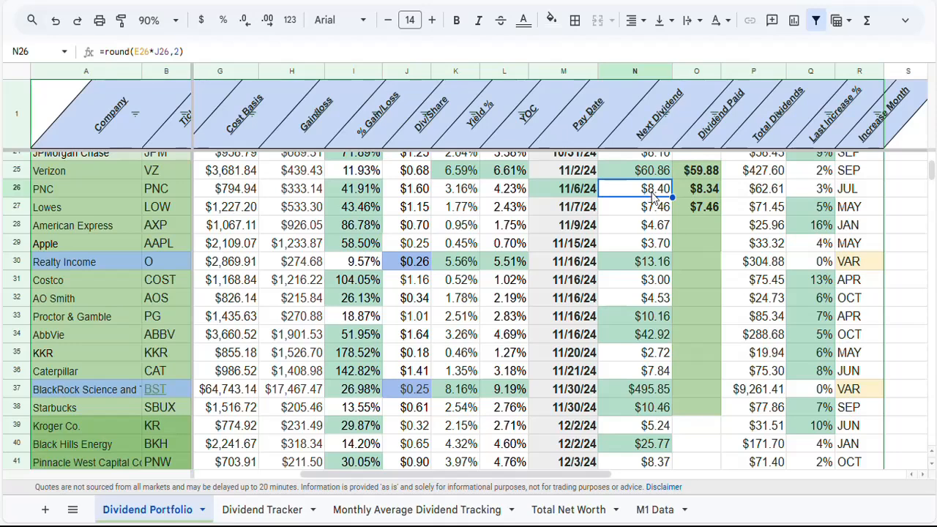
pyautogui.click(702, 198)
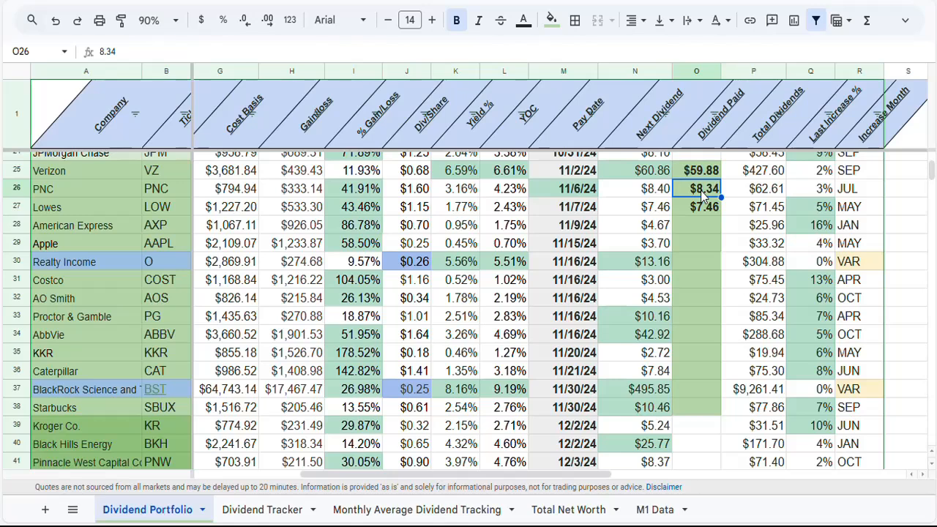
pyautogui.click(634, 197)
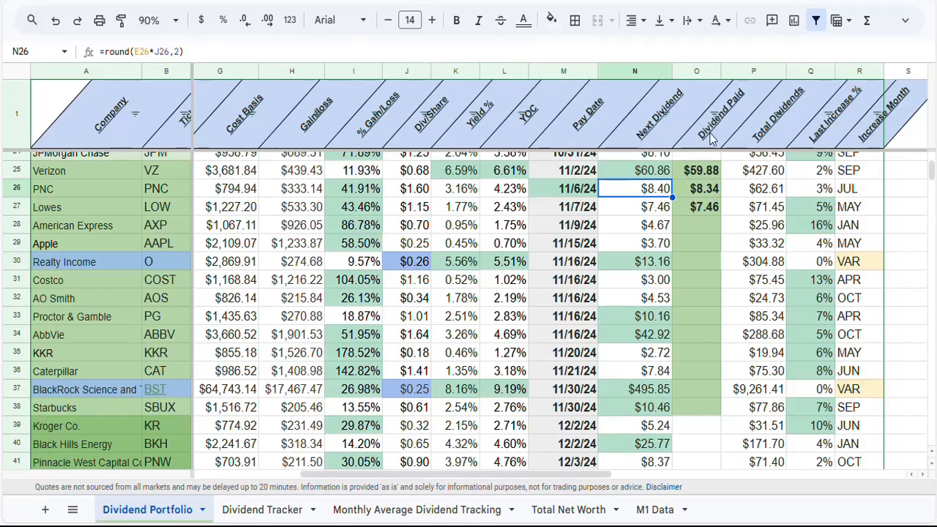
# Inspect Verizon's dividend-paid entry, the sum behind its total dividends, and its next-dividend formula
pyautogui.click(703, 173)
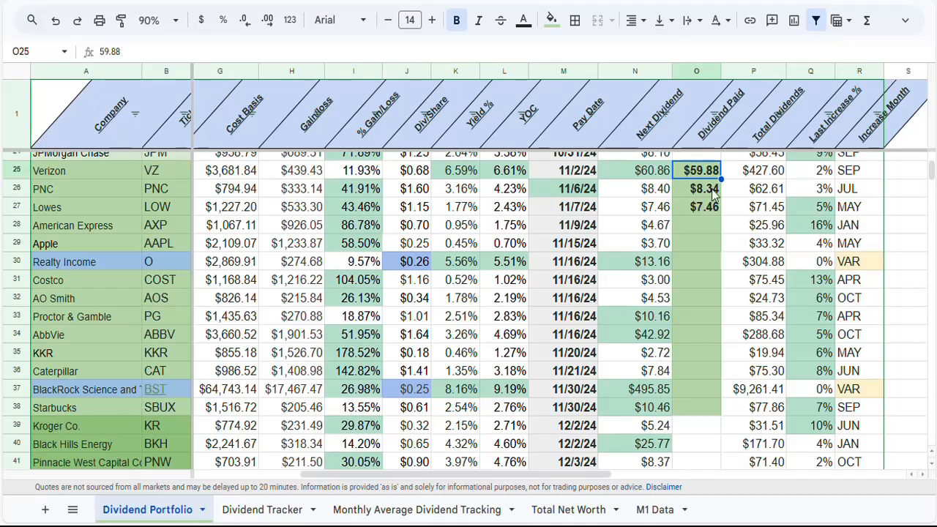
pyautogui.click(736, 177)
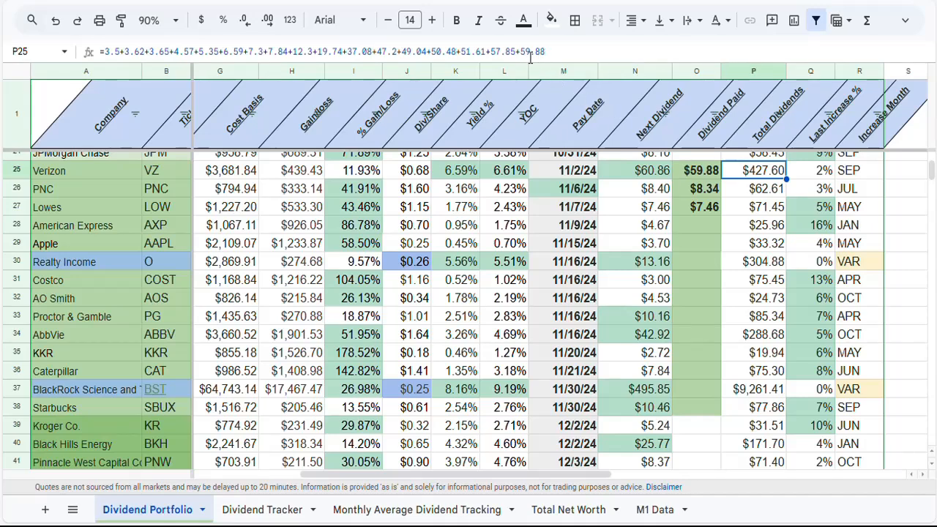
pyautogui.click(644, 174)
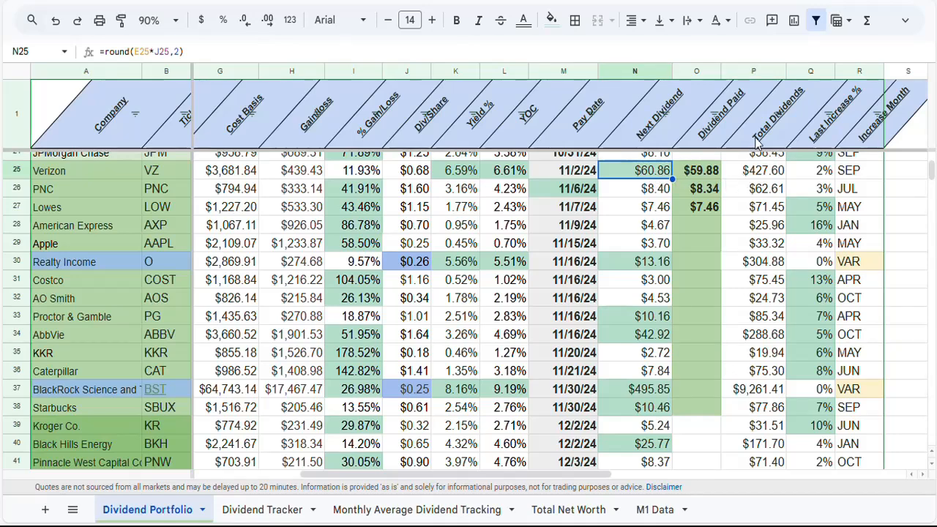
# Inspect Verizon's last dividend increase percentage and look through the increase columns of the holdings below
pyautogui.click(820, 175)
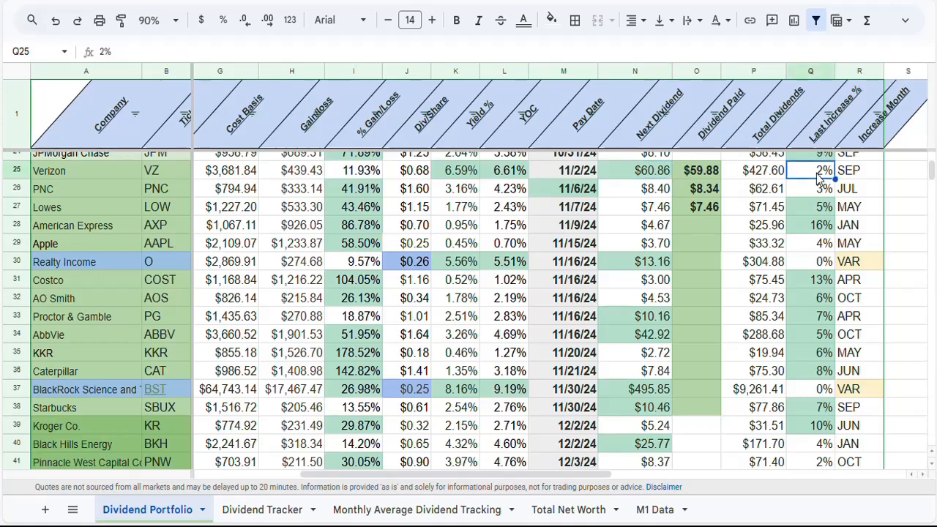
pyautogui.scroll(-1, 787, 196)
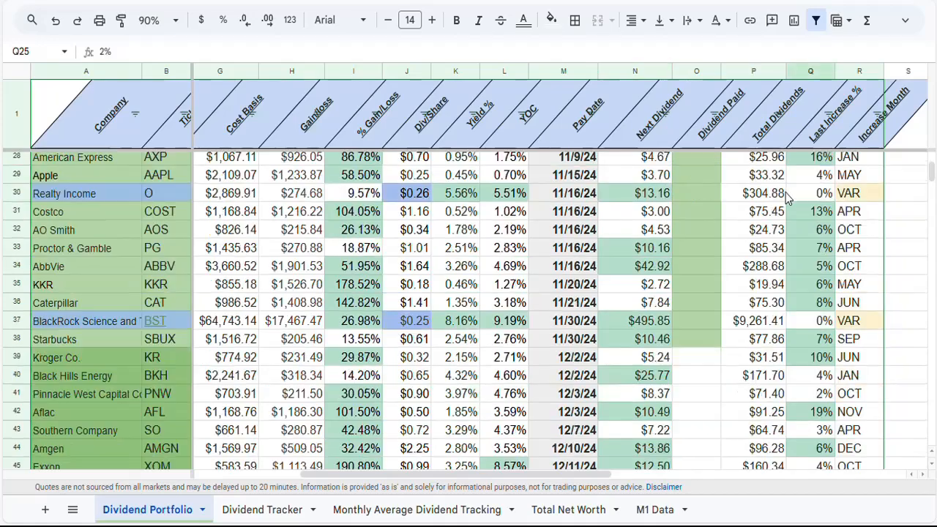
pyautogui.scroll(-4, 787, 196)
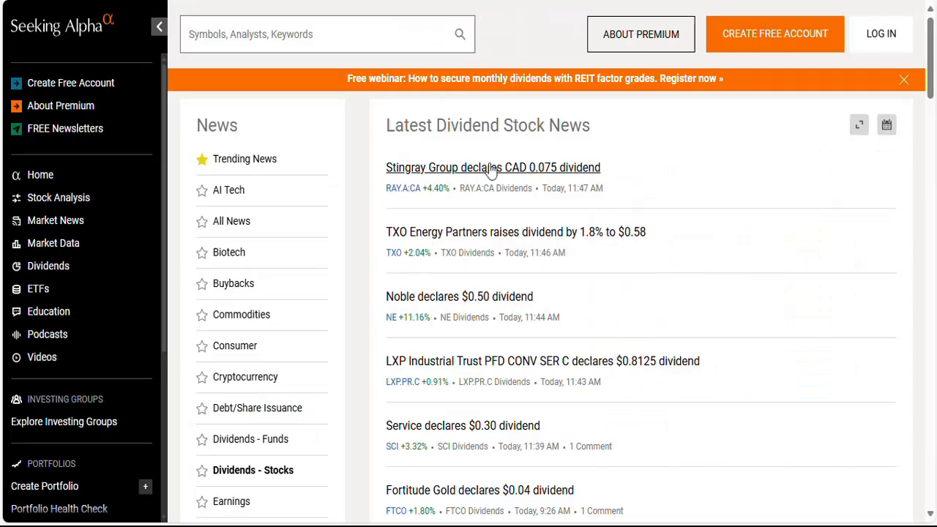
# On Seeking Alpha, browse the latest dividend stock news and read the article on Automatic Data Processing's dividend raise
pyautogui.scroll(-2, 502, 191)
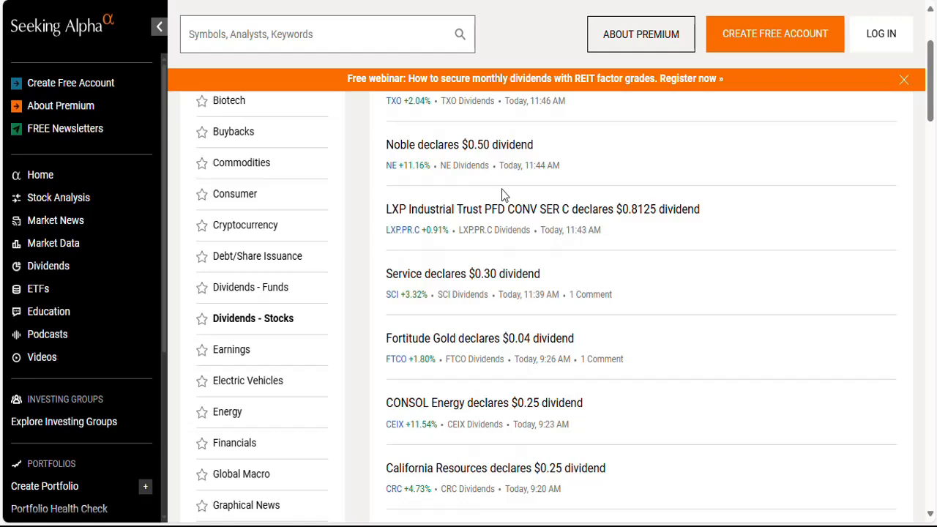
pyautogui.scroll(-5, 502, 194)
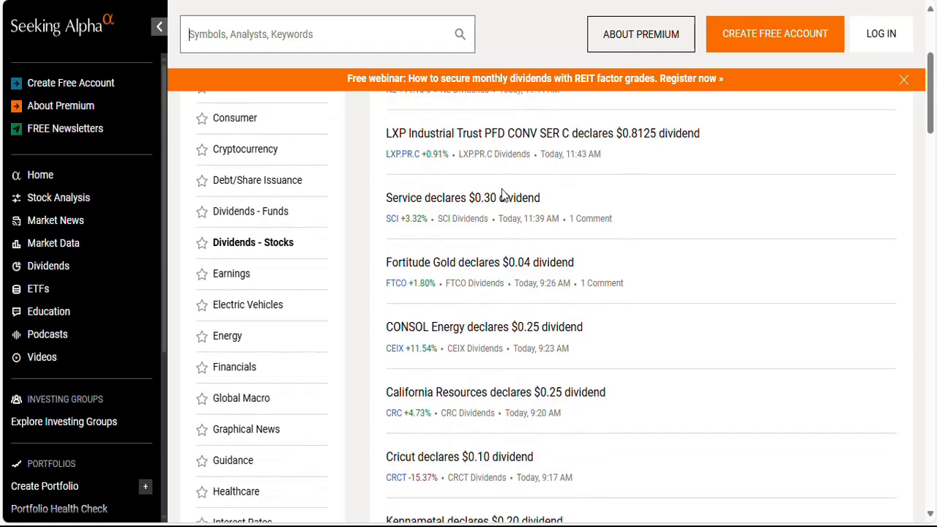
pyautogui.scroll(-6, 502, 194)
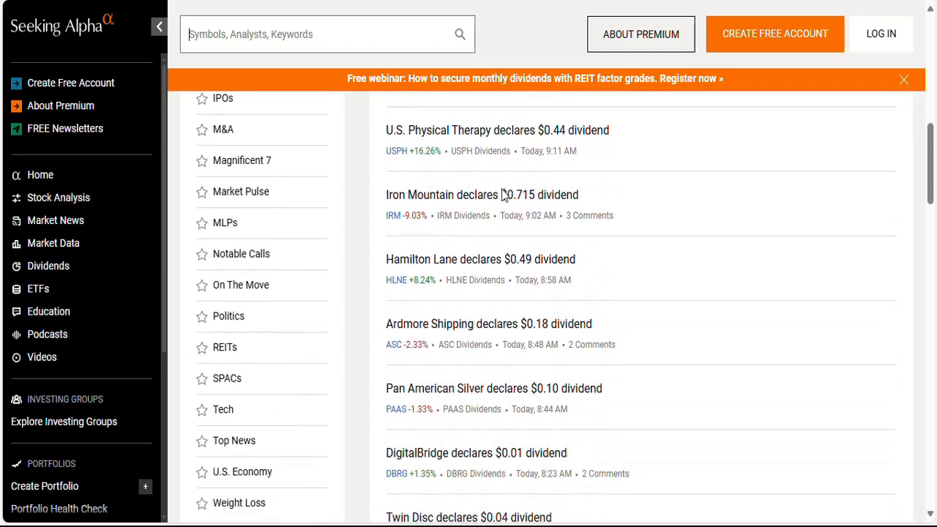
pyautogui.scroll(-2, 503, 194)
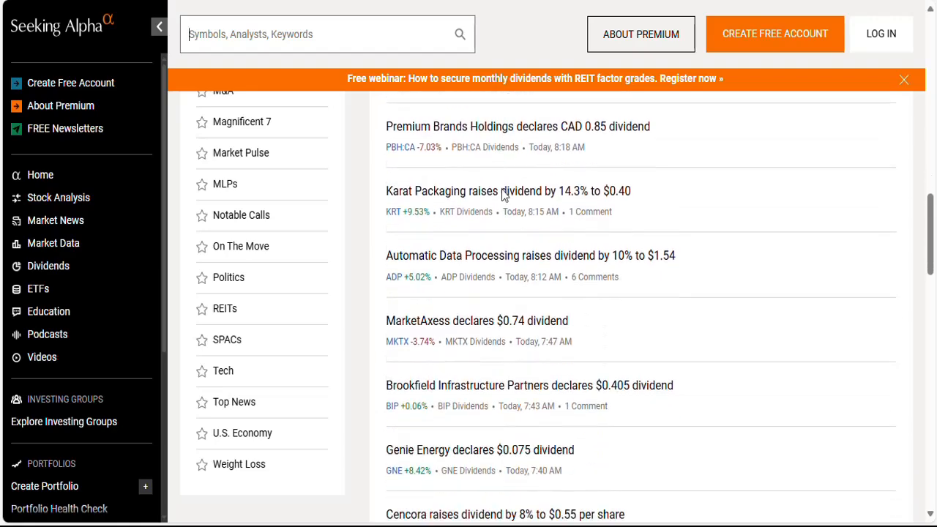
pyautogui.click(442, 258)
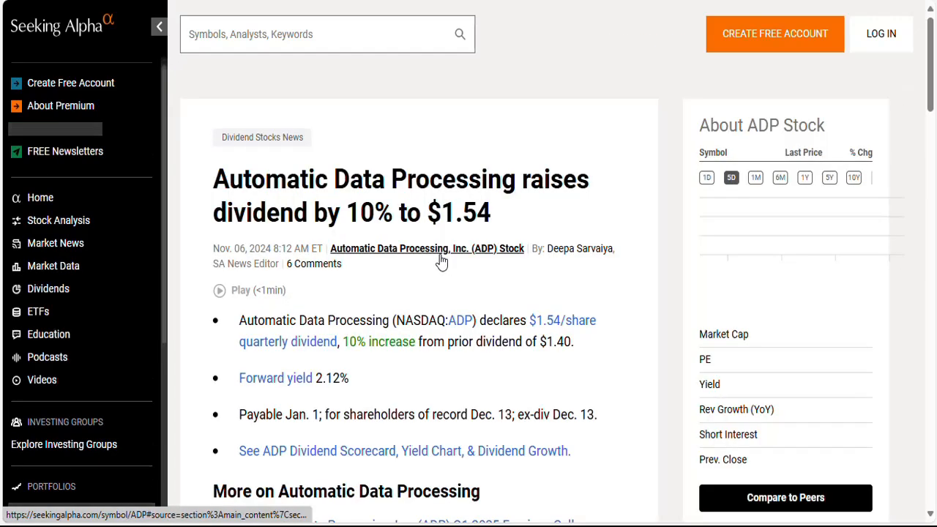
pyautogui.click(440, 255)
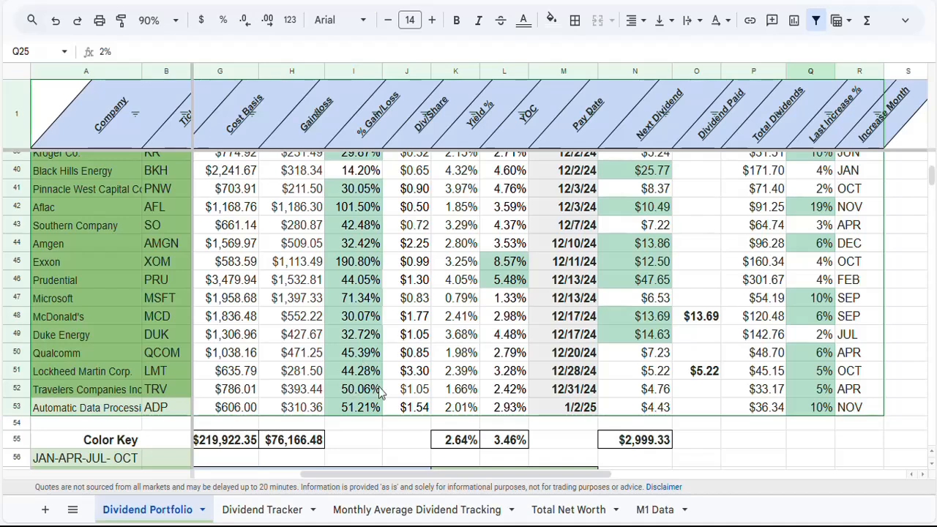
# Back in the Dividend Portfolio spreadsheet, inspect Automatic Data Processing's next-dividend and total-dividends formulas and look through the holdings' next dividends
pyautogui.click(648, 412)
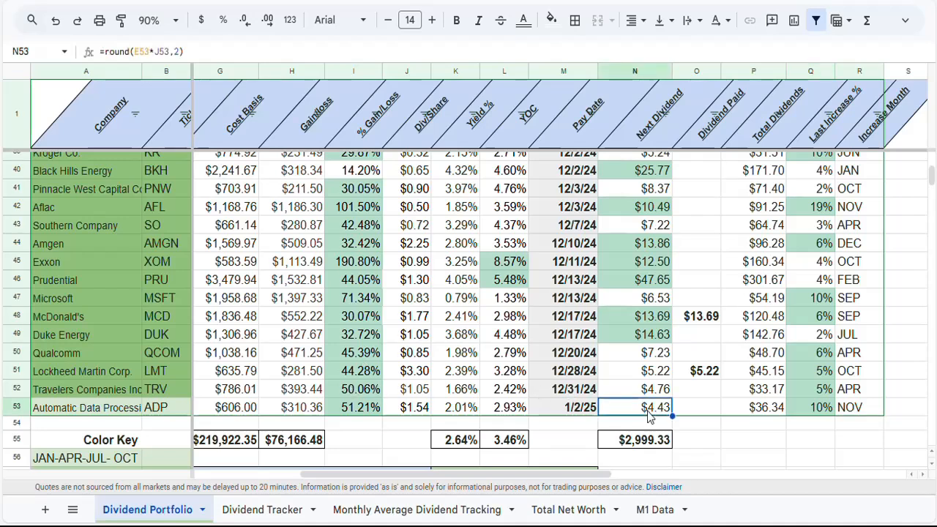
pyautogui.click(750, 414)
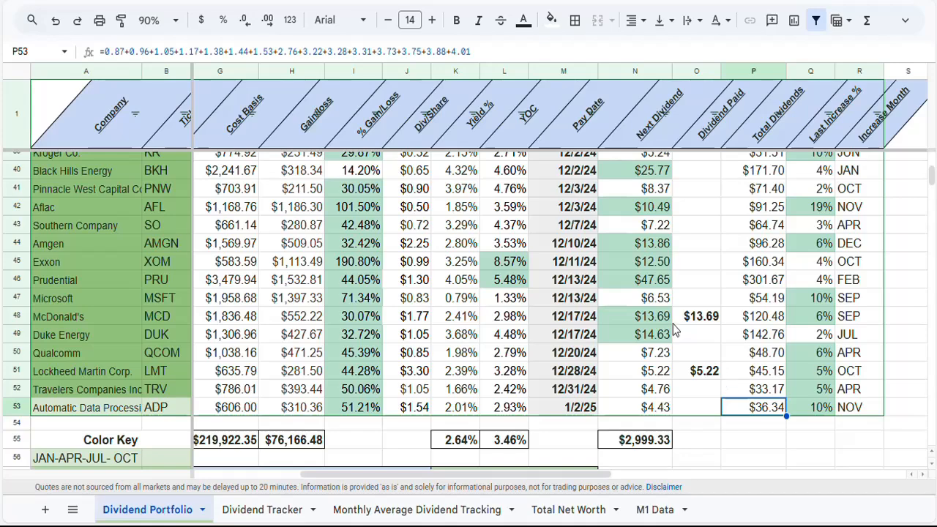
pyautogui.scroll(13, 696, 282)
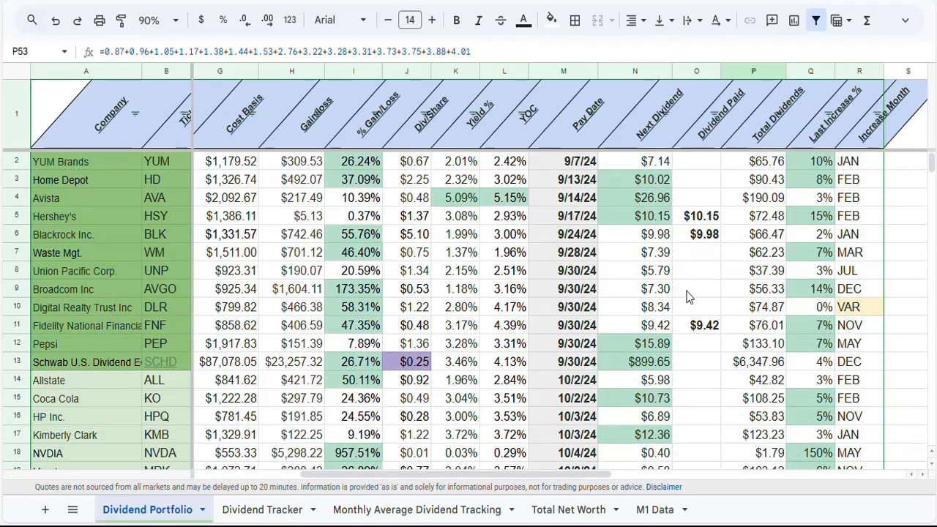
pyautogui.scroll(-2, 665, 297)
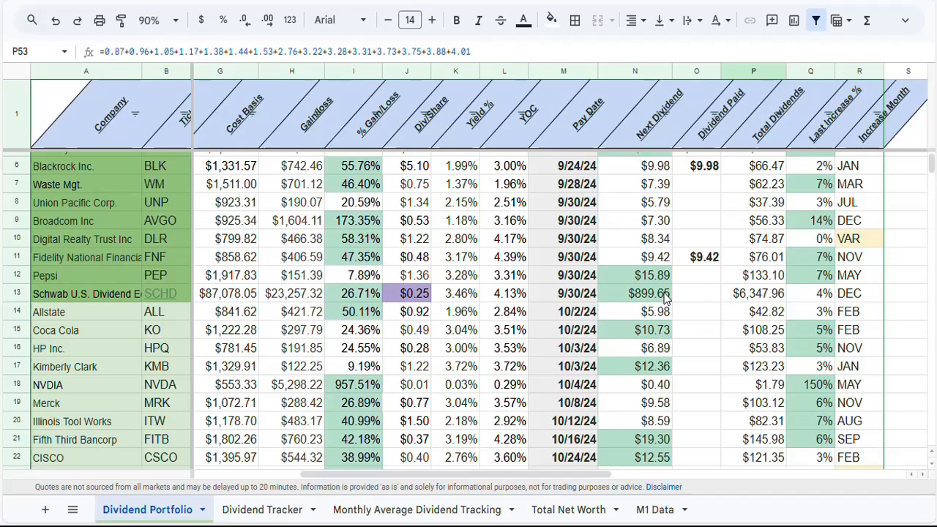
pyautogui.scroll(-3, 665, 296)
pyautogui.scroll(-2, 664, 297)
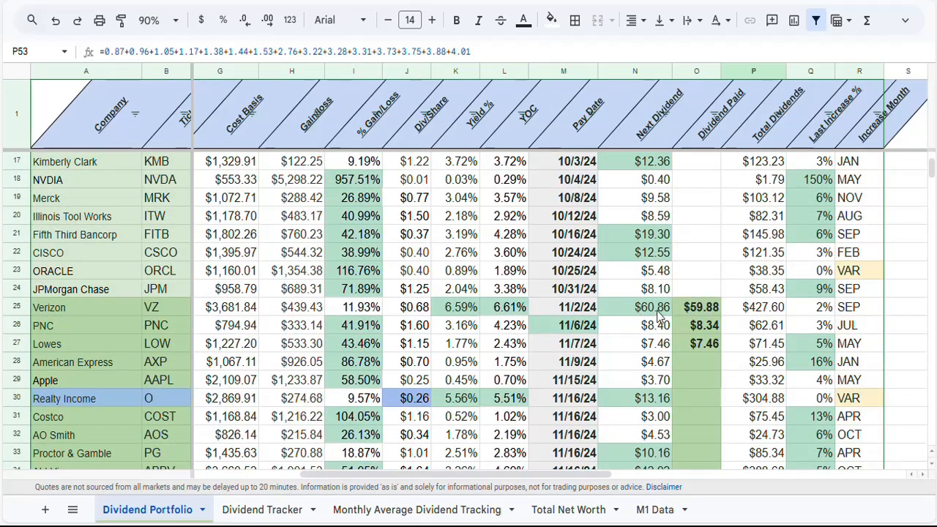
pyautogui.scroll(5, 659, 315)
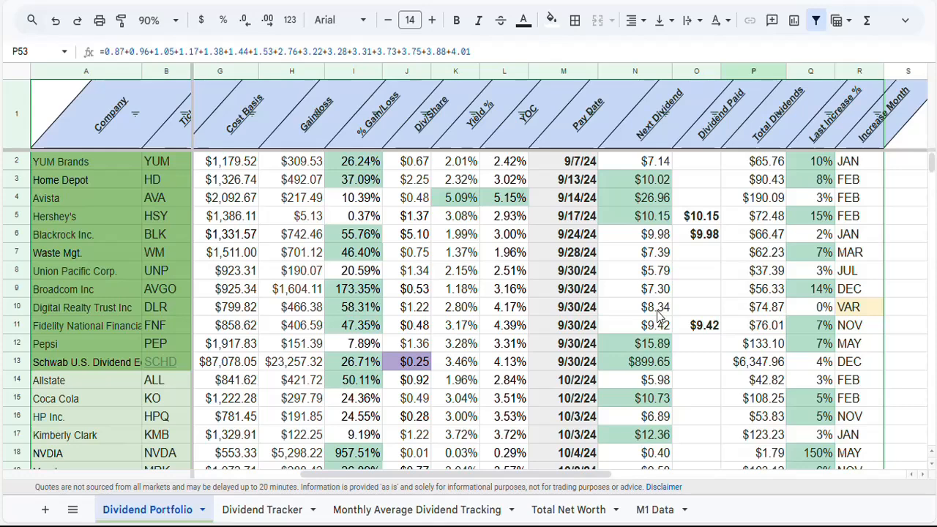
# Inspect the dividend-paid entries for Hershey's, Fidelity National Financial and Lockheed Martin
pyautogui.click(697, 220)
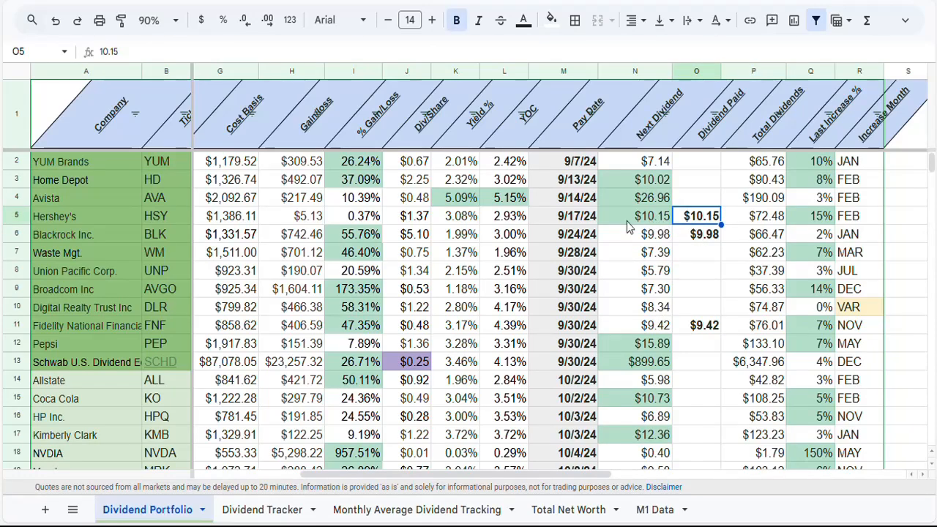
pyautogui.click(694, 331)
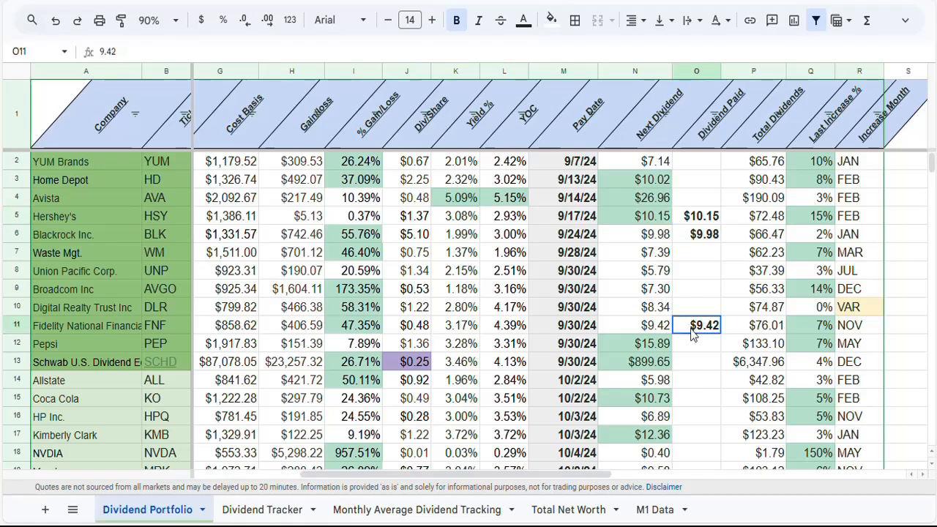
pyautogui.scroll(-14, 690, 342)
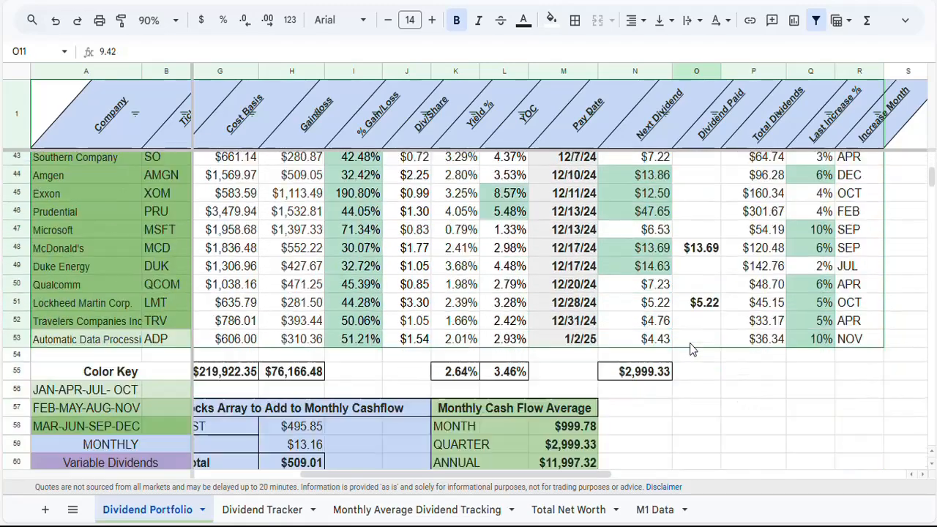
pyautogui.click(707, 306)
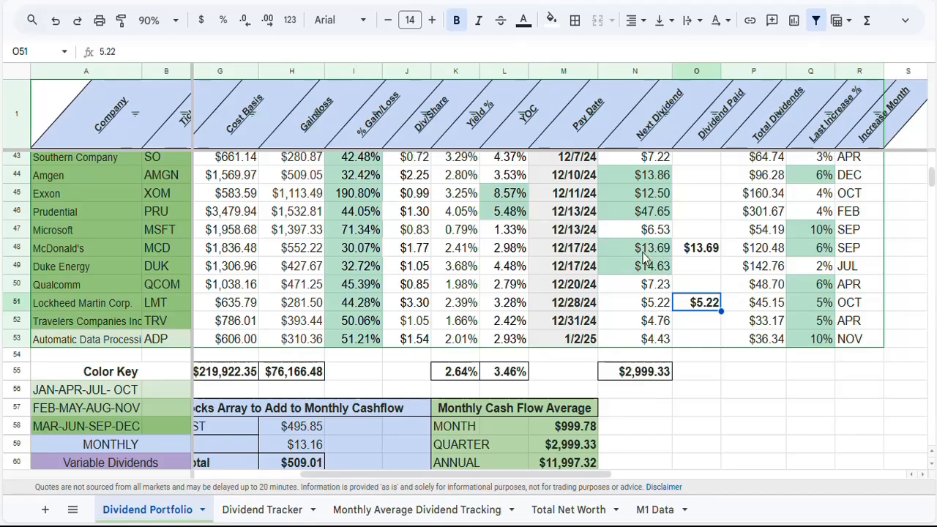
# Inspect the cost basis, average share price, shares and market value formulas for SCHD
pyautogui.scroll(12, 651, 300)
pyautogui.scroll(2, 652, 297)
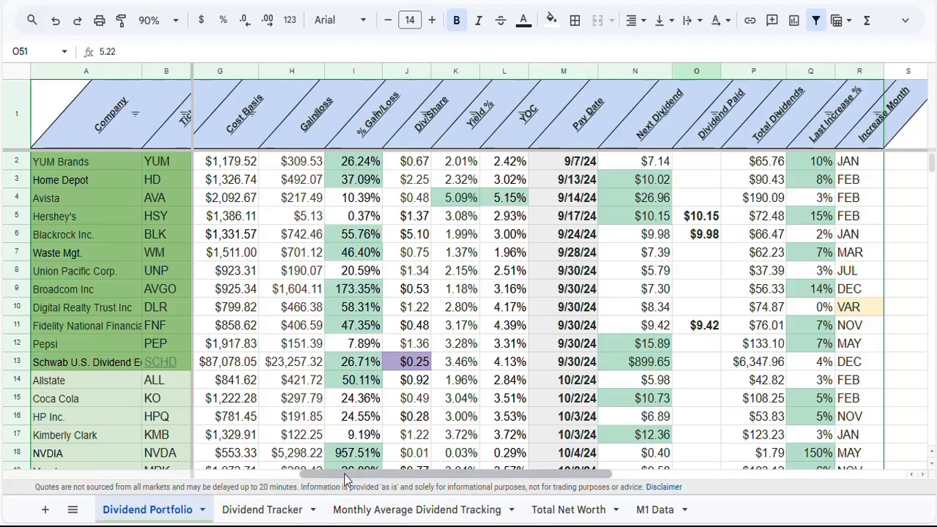
pyautogui.moveTo(350, 474); pyautogui.dragTo(208, 462)
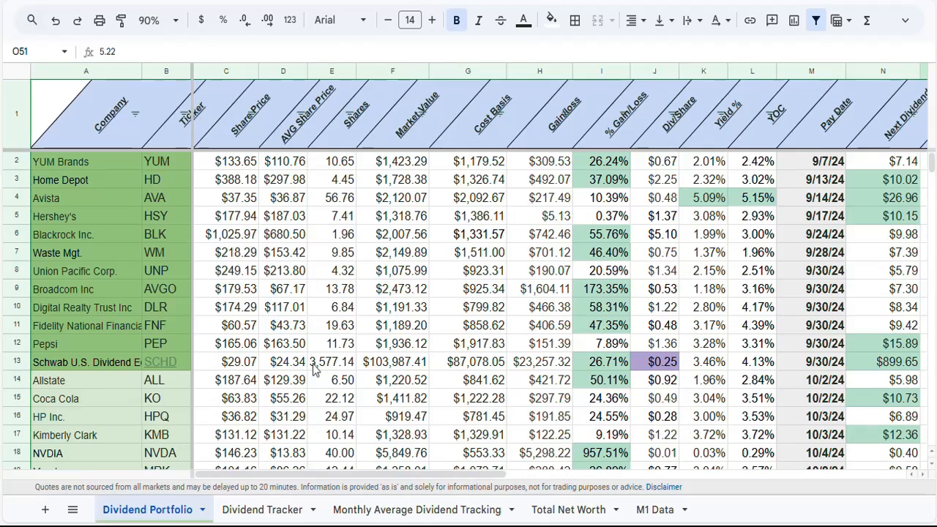
pyautogui.click(464, 366)
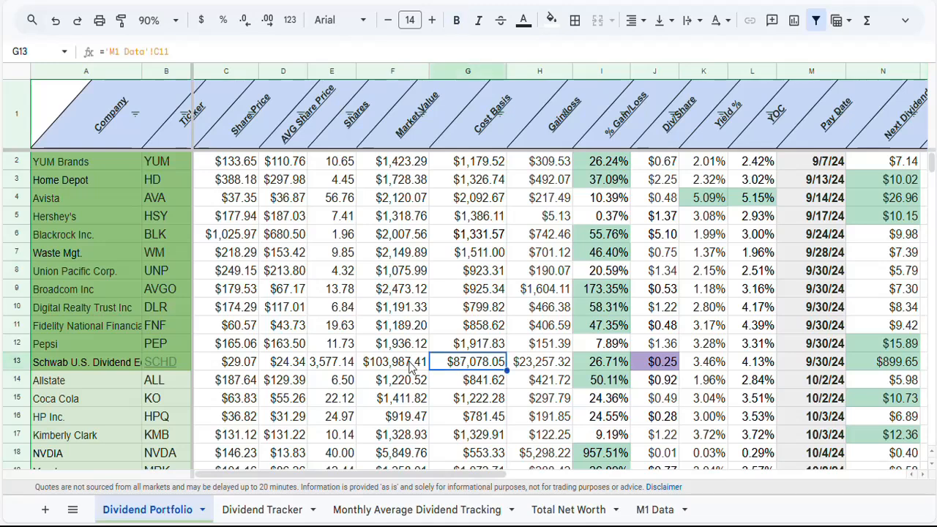
pyautogui.click(290, 366)
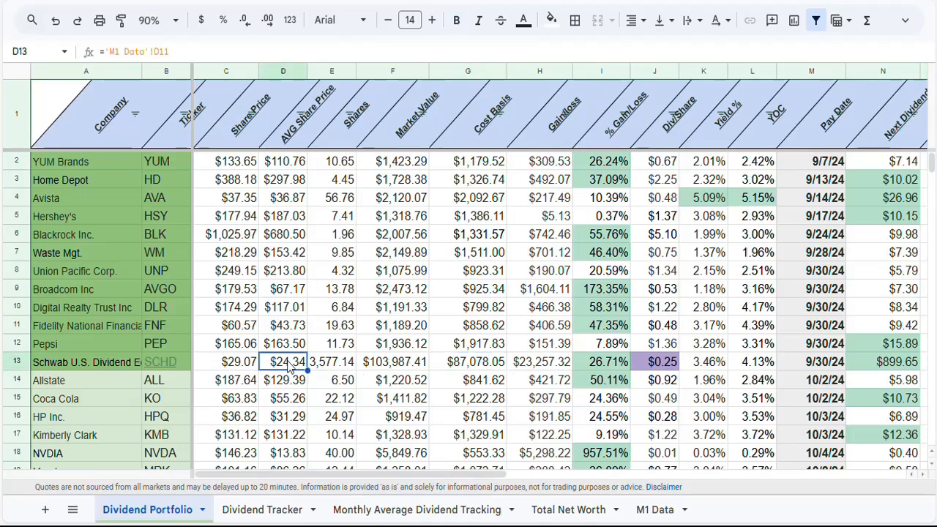
pyautogui.click(329, 366)
pyautogui.click(396, 366)
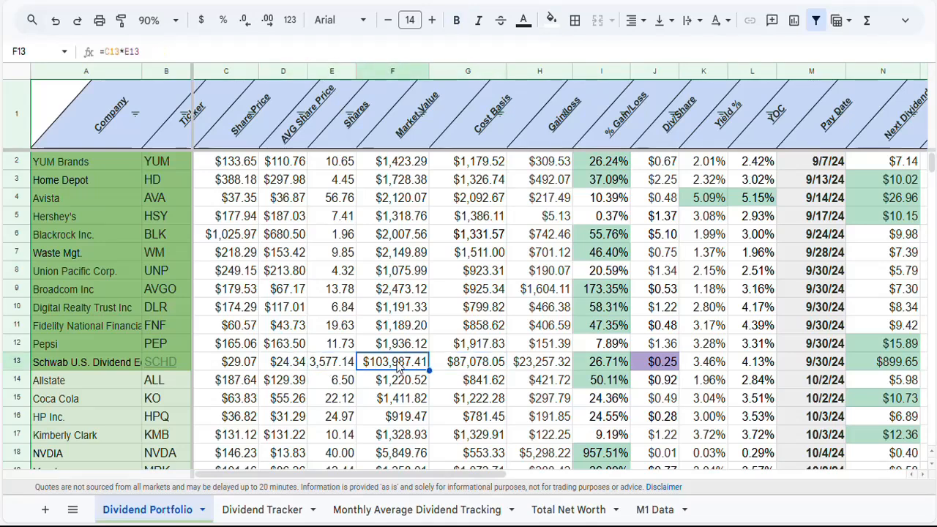
pyautogui.click(466, 366)
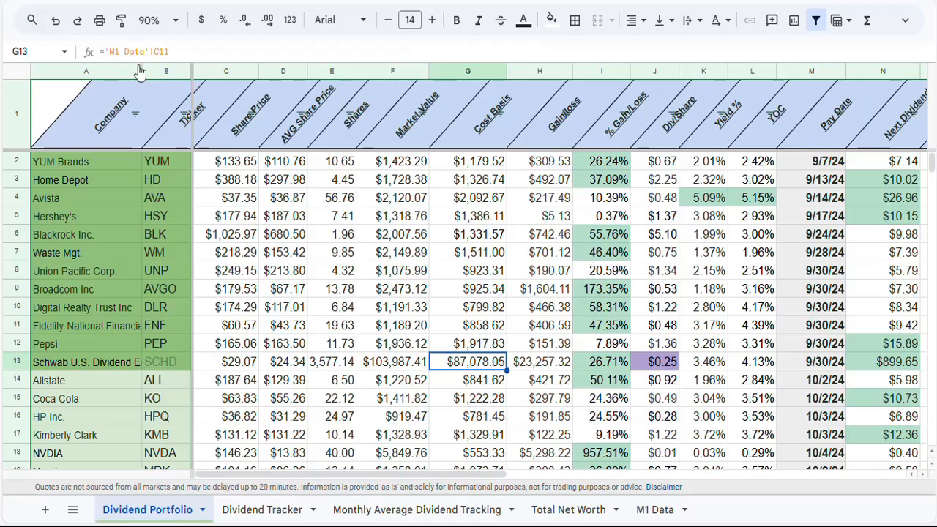
# Compare the cost basis formulas of Pepsi and SCHD, and inspect SCHD's shares formula
pyautogui.click(458, 347)
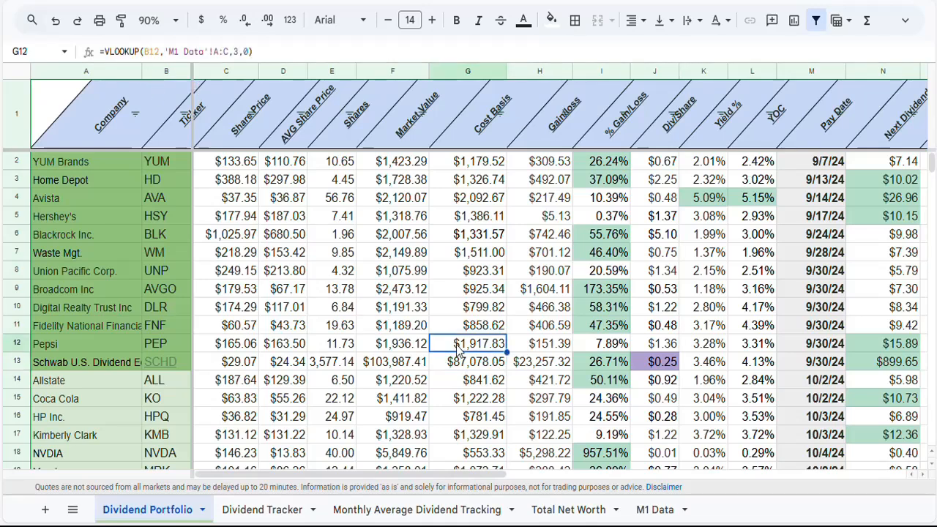
pyautogui.click(455, 360)
pyautogui.click(340, 366)
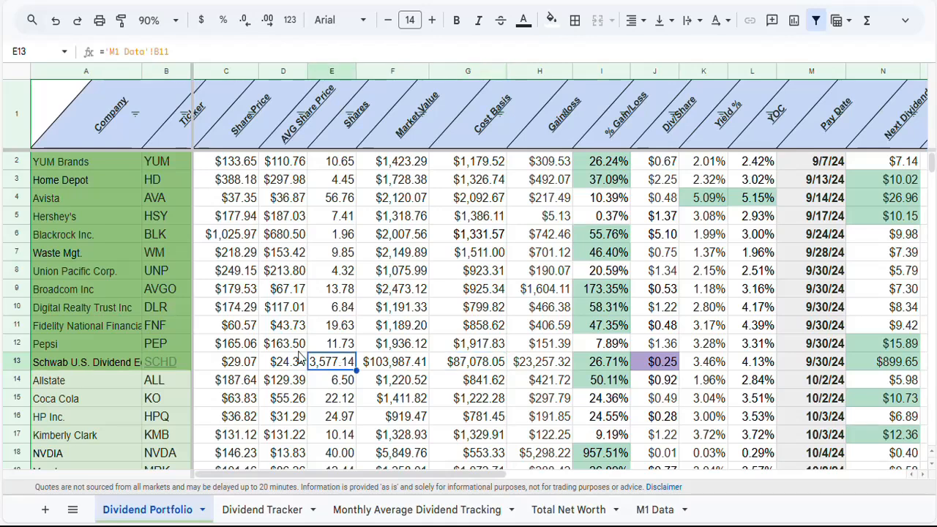
# Try to fill Pepsi's formulas from average share price through cost basis down into SCHD's row, and undo the fill
pyautogui.moveTo(283, 344); pyautogui.dragTo(529, 356)
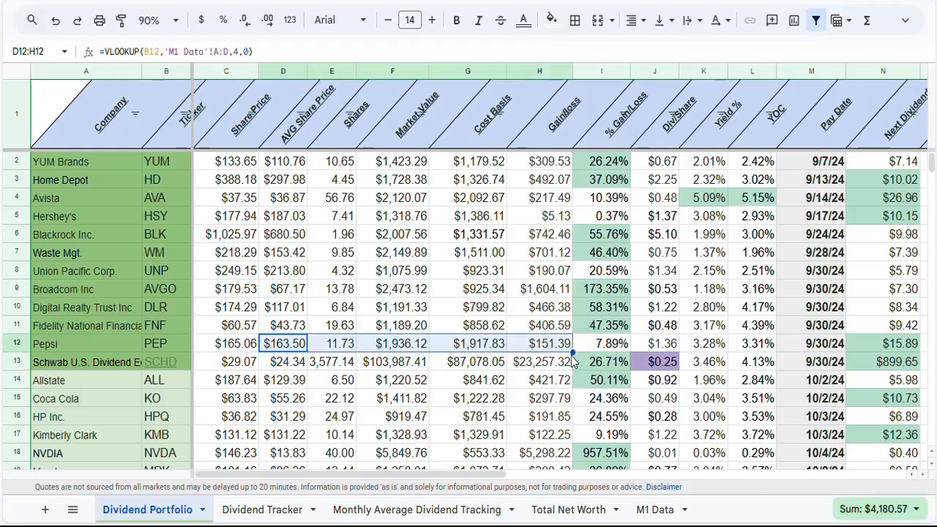
pyautogui.click(414, 346)
pyautogui.moveTo(287, 348); pyautogui.dragTo(508, 371)
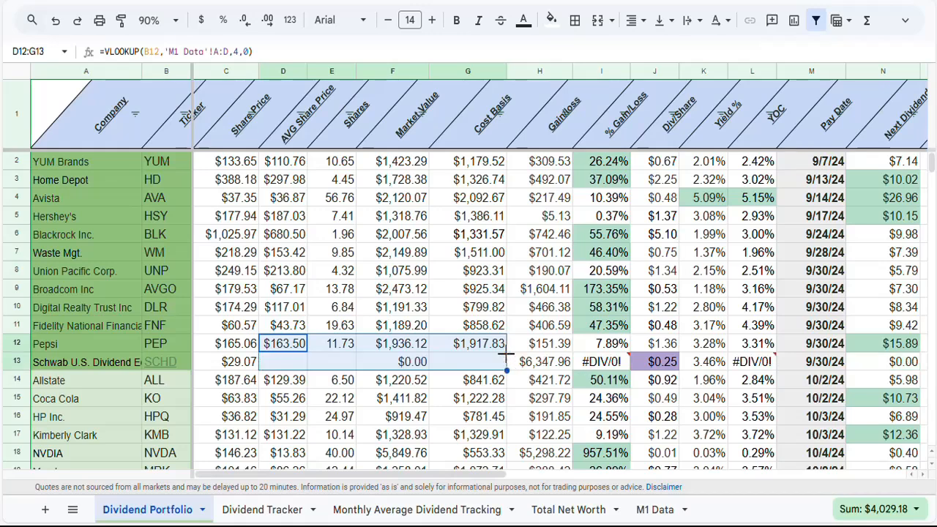
pyautogui.click(298, 364)
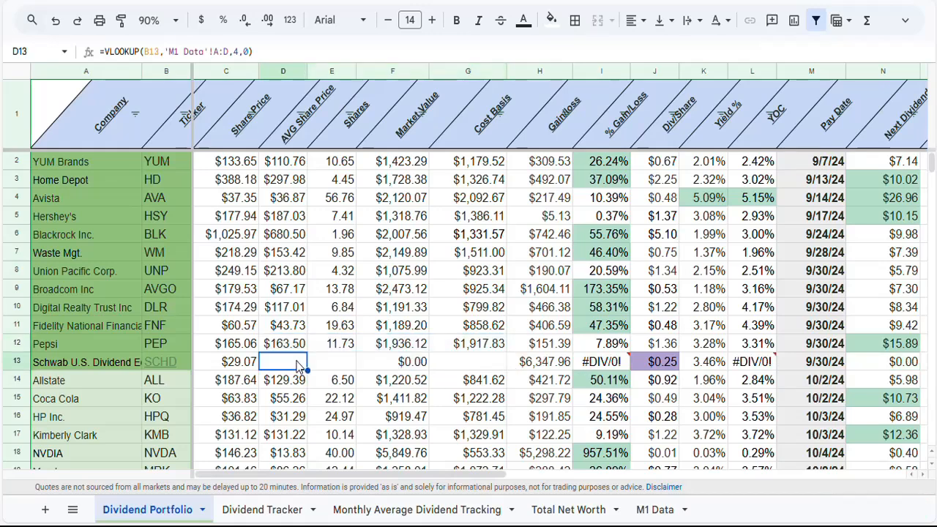
pyautogui.click(57, 22)
pyautogui.click(513, 398)
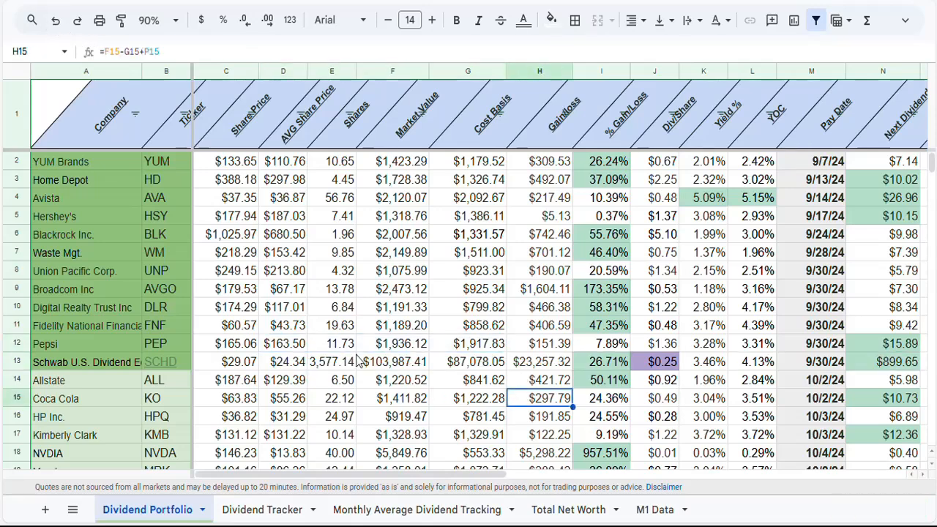
pyautogui.click(299, 365)
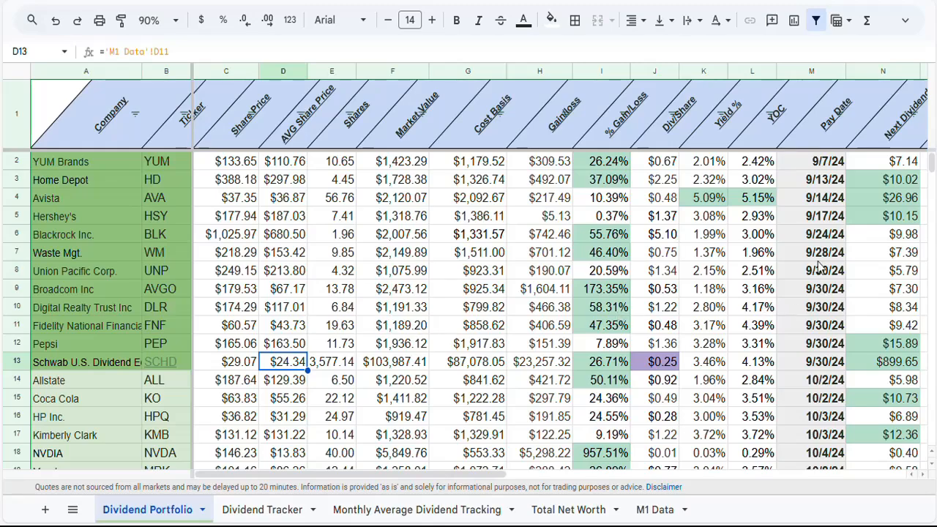
# Inspect the last increase percentage and increase month entries for Automatic Data Processing
pyautogui.scroll(-5, 845, 242)
pyautogui.scroll(-6, 848, 296)
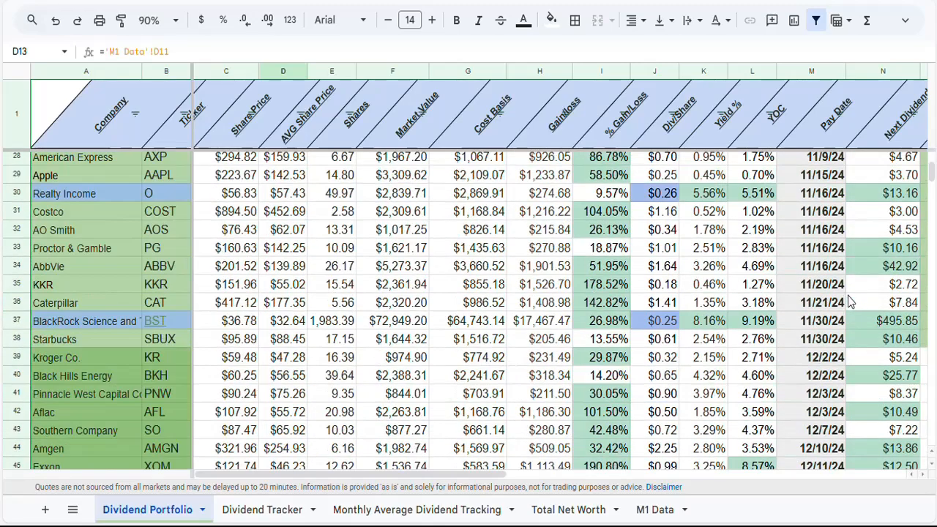
pyautogui.scroll(4, 848, 295)
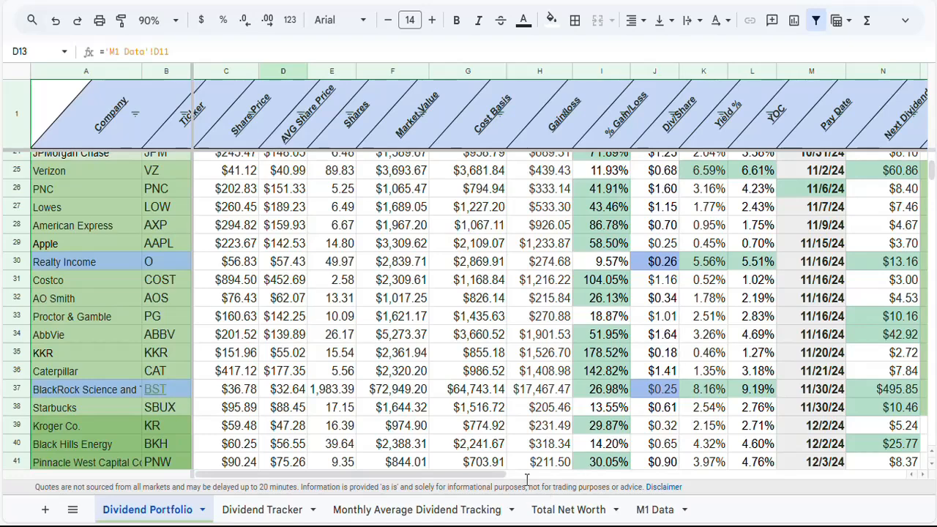
pyautogui.moveTo(490, 477); pyautogui.dragTo(630, 476)
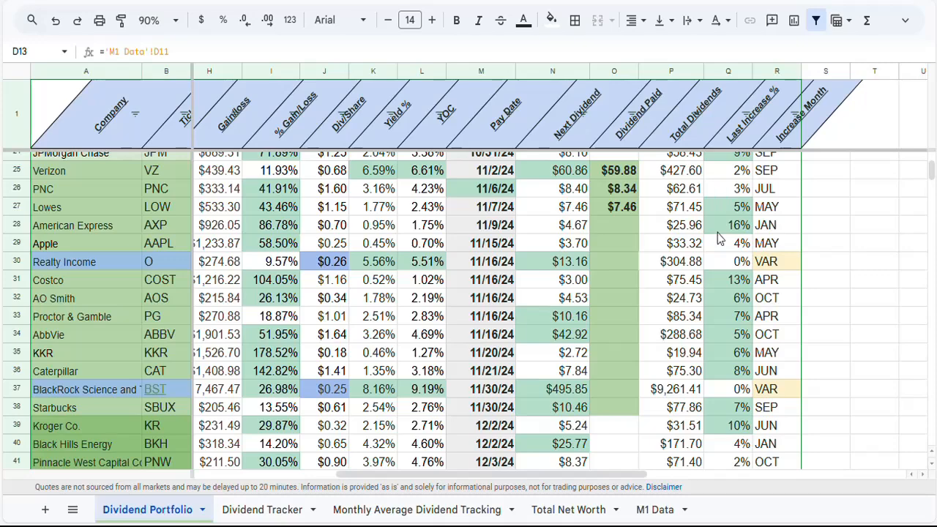
pyautogui.scroll(-6, 719, 238)
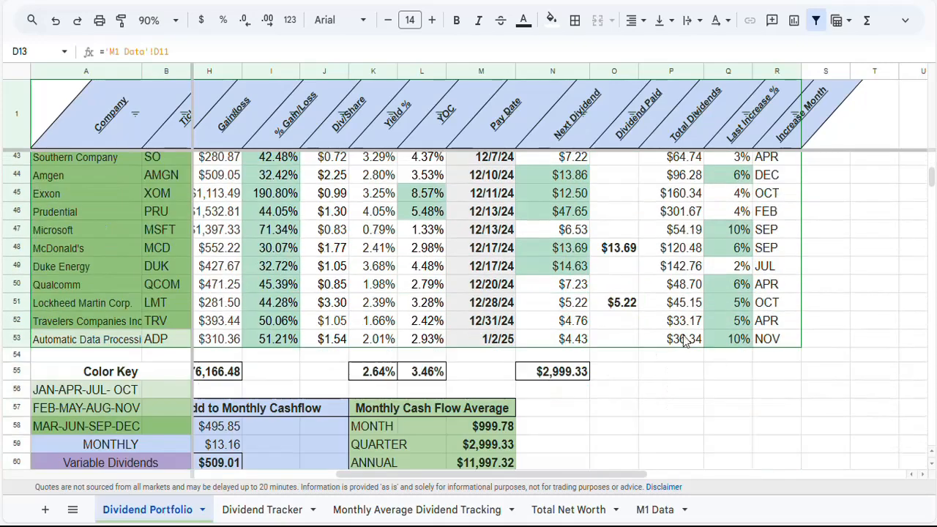
pyautogui.click(736, 341)
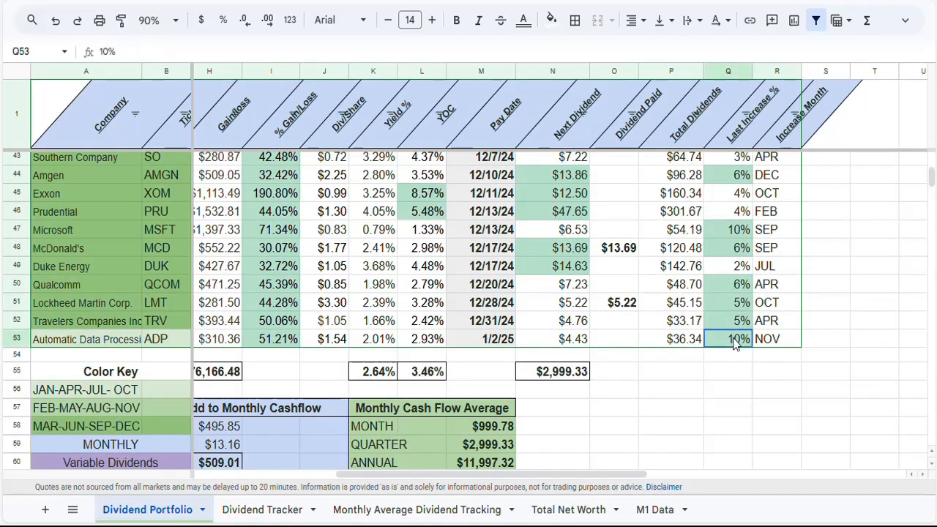
pyautogui.click(781, 344)
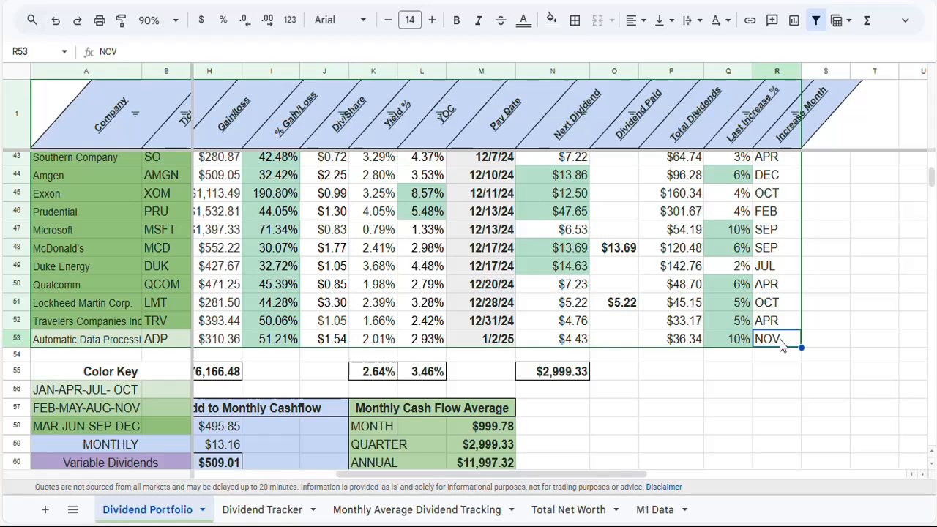
# Revisit Seeking Alpha's article on Automatic Data Processing's dividend raise, and inspect its next dividend and dividend-paid cells in the Dividend Portfolio spreadsheet
pyautogui.scroll(2, 781, 344)
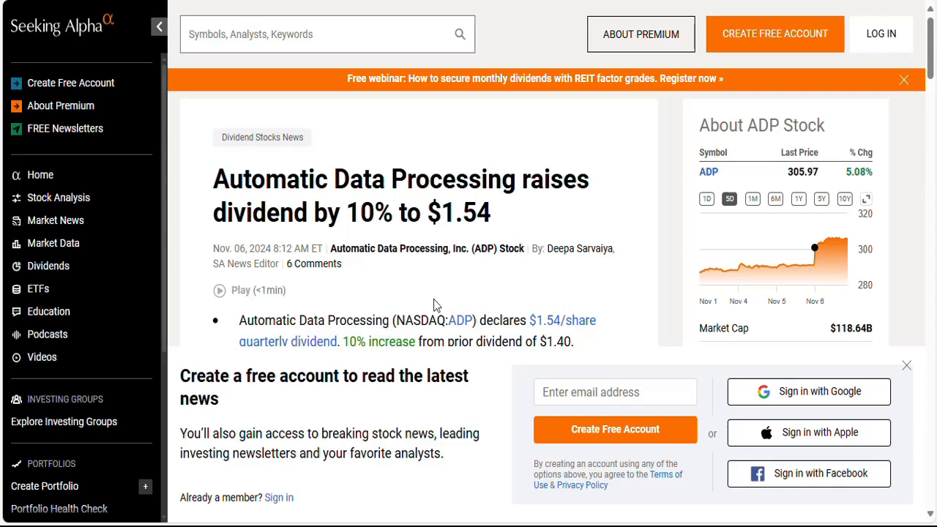
pyautogui.scroll(-2, 434, 305)
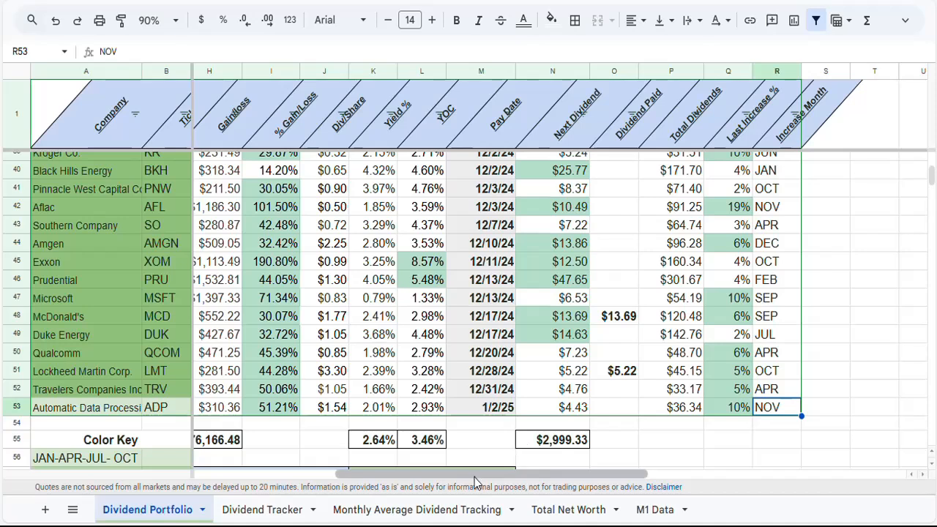
pyautogui.click(574, 414)
pyautogui.click(621, 415)
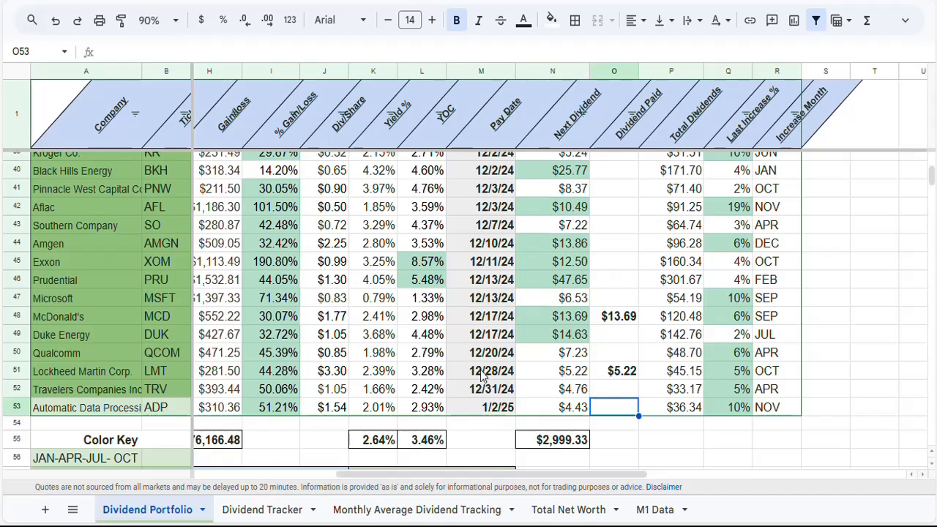
# Inspect the totals formulas for market value, cost basis and gain/loss below the holdings
pyautogui.scroll(-3, 620, 416)
pyautogui.hscroll(-1, 530, 465)
pyautogui.hscroll(-4, 329, 476)
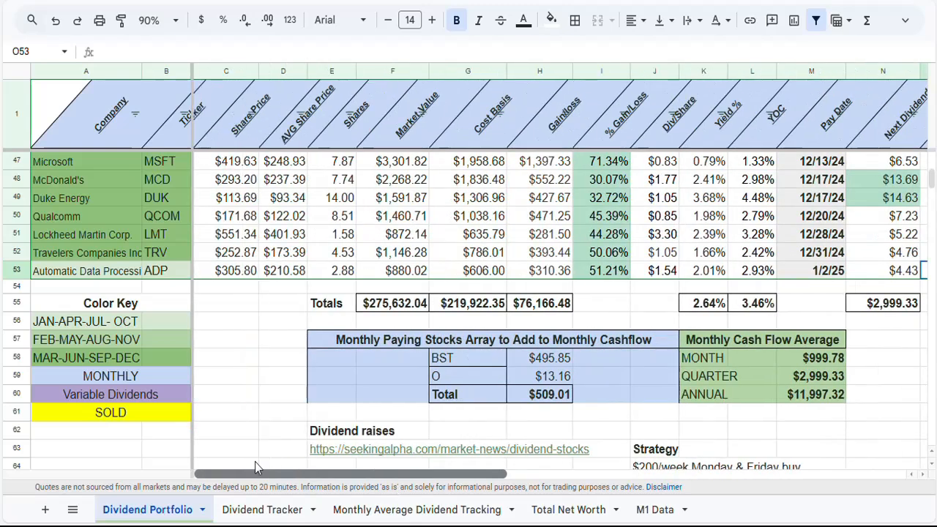
pyautogui.click(396, 304)
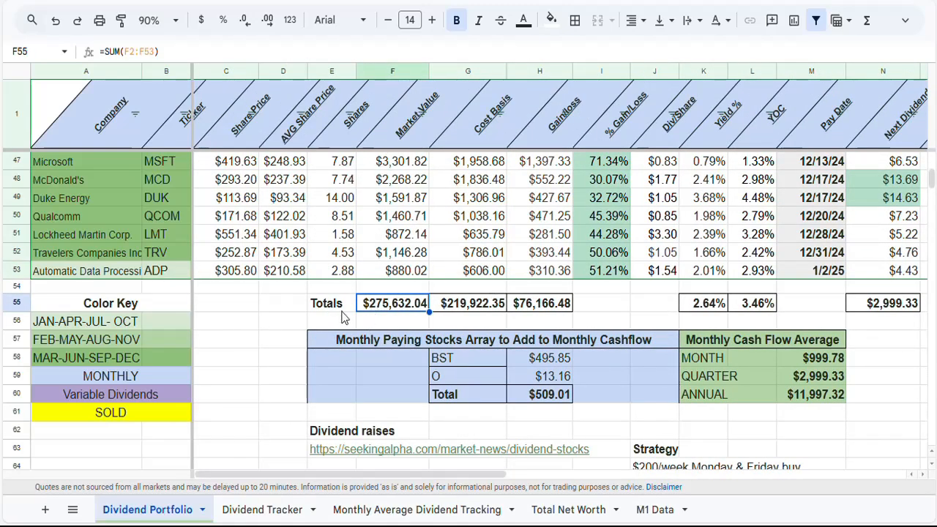
pyautogui.click(457, 309)
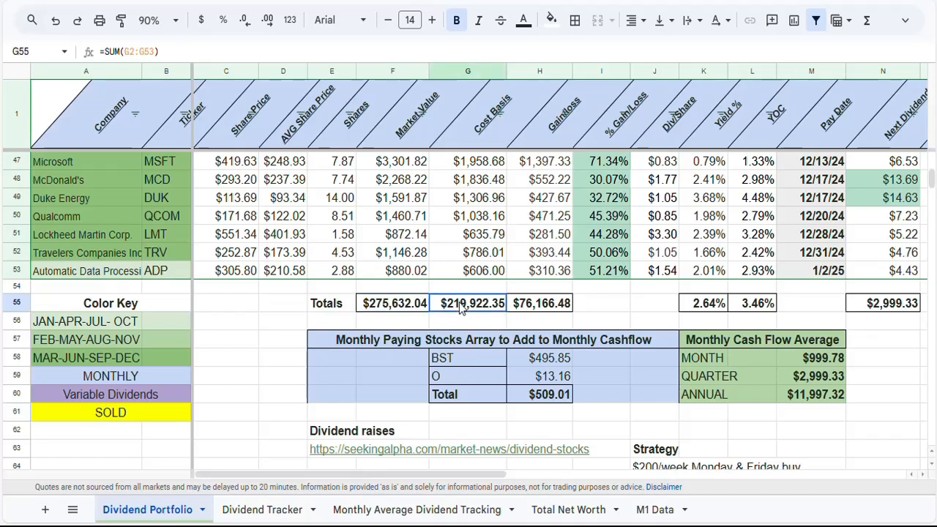
pyautogui.click(550, 309)
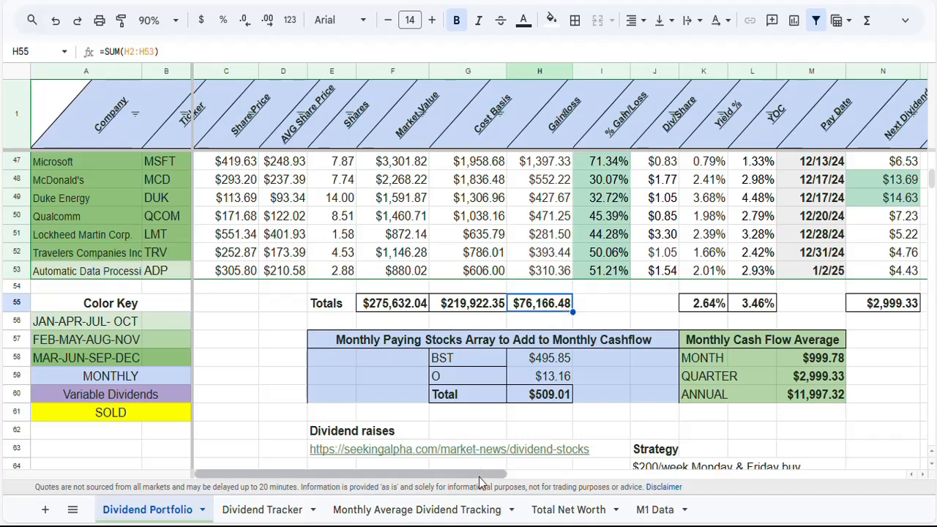
# Inspect the average formulas for yield and yield on cost, and the next-dividend total formula
pyautogui.moveTo(478, 477); pyautogui.dragTo(569, 489)
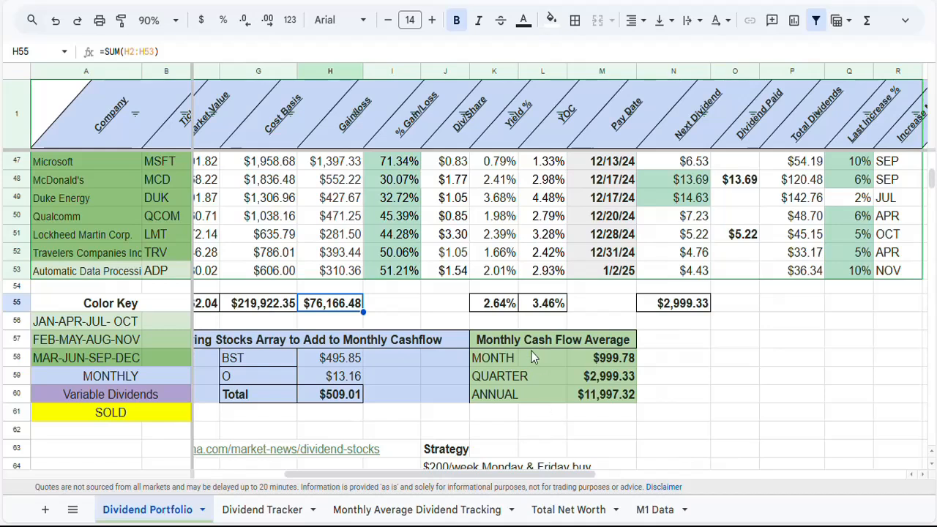
pyautogui.click(497, 307)
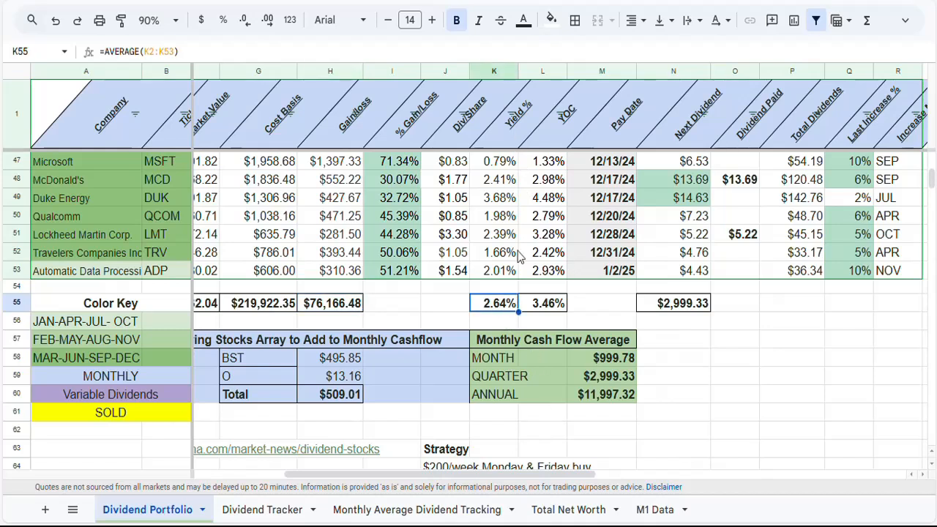
pyautogui.click(547, 306)
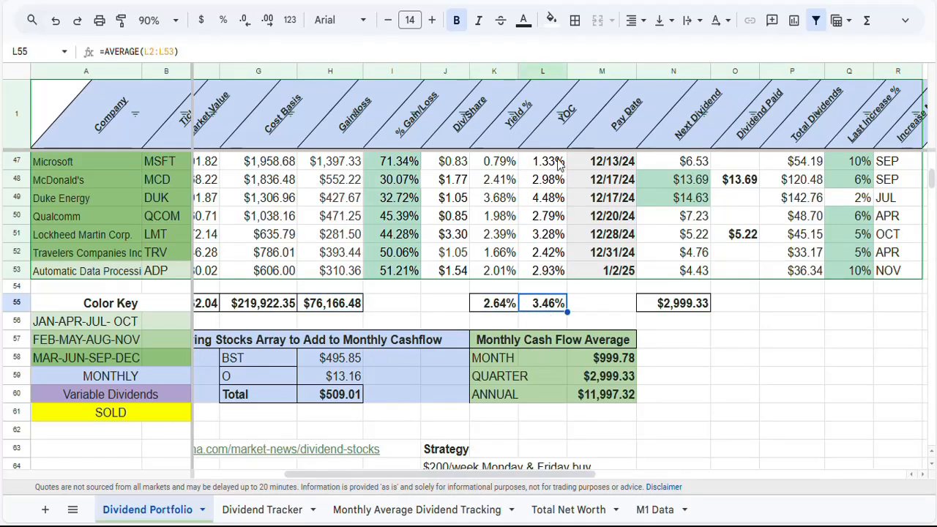
pyautogui.click(688, 300)
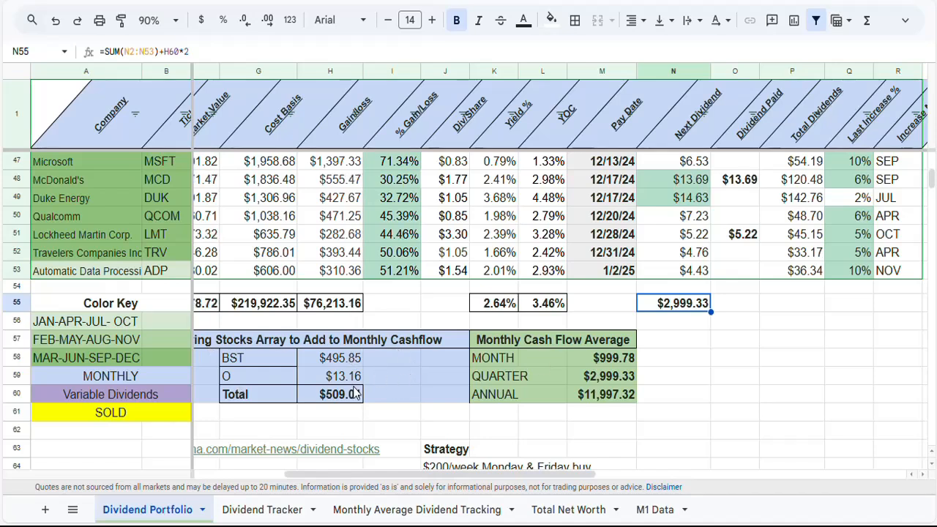
# Inspect the BST, O and total formulas in the monthly paying stocks array, looking back through the holdings that they reference
pyautogui.click(327, 402)
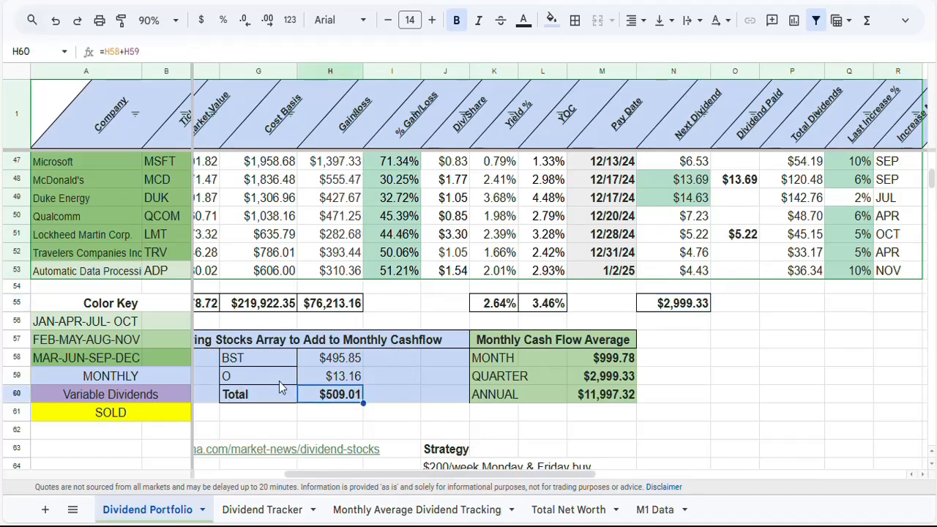
pyautogui.click(315, 363)
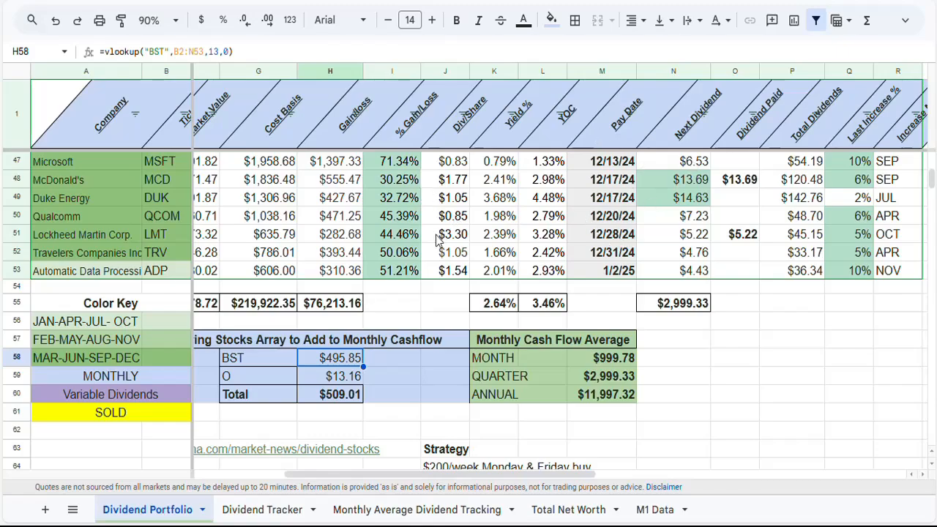
pyautogui.scroll(2, 432, 231)
pyautogui.scroll(8, 431, 230)
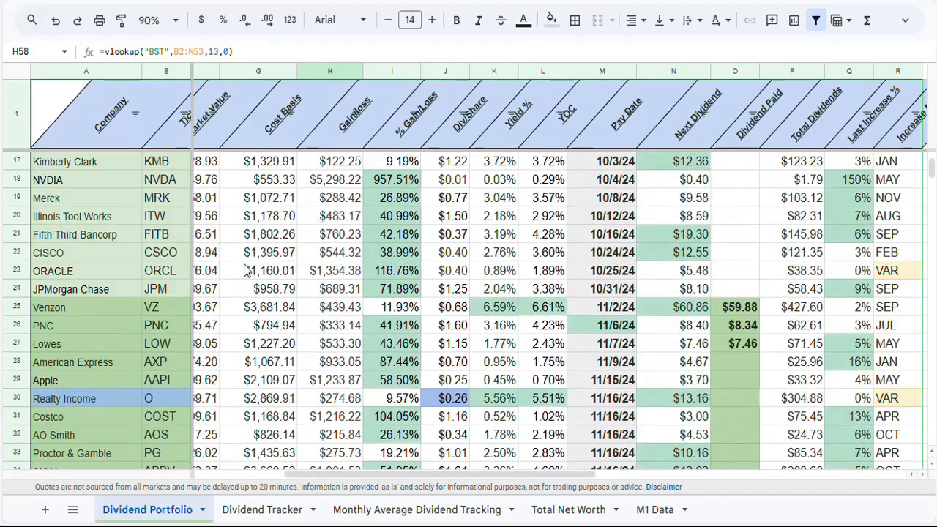
pyautogui.scroll(-5, 231, 278)
pyautogui.scroll(-8, 333, 311)
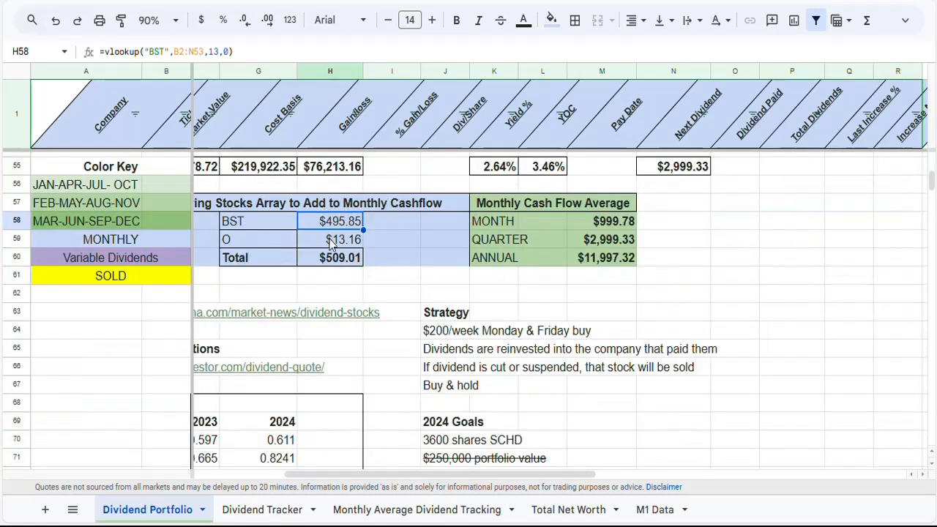
pyautogui.click(330, 241)
pyautogui.click(329, 226)
pyautogui.click(328, 260)
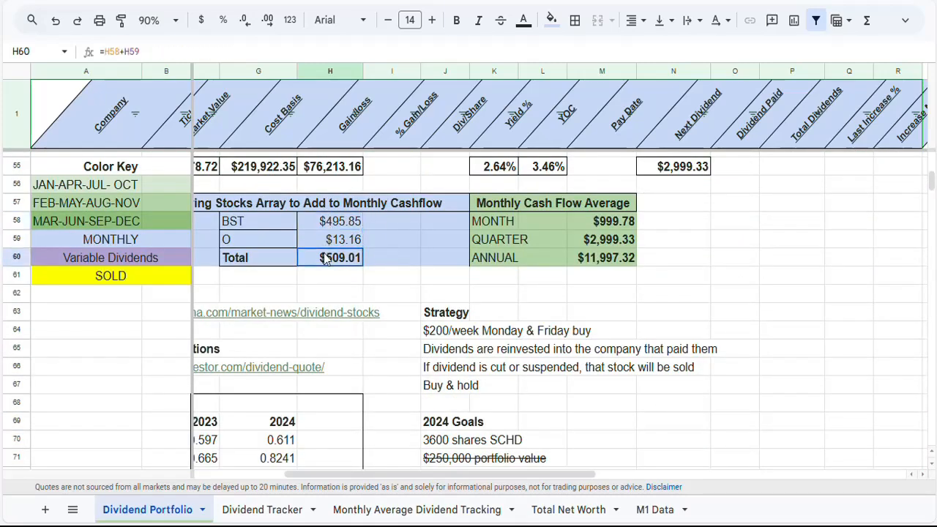
# Compare the next-dividend total formula with the holdings' next dividends, and inspect the month formula in the Monthly Cash Flow Average table
pyautogui.click(676, 173)
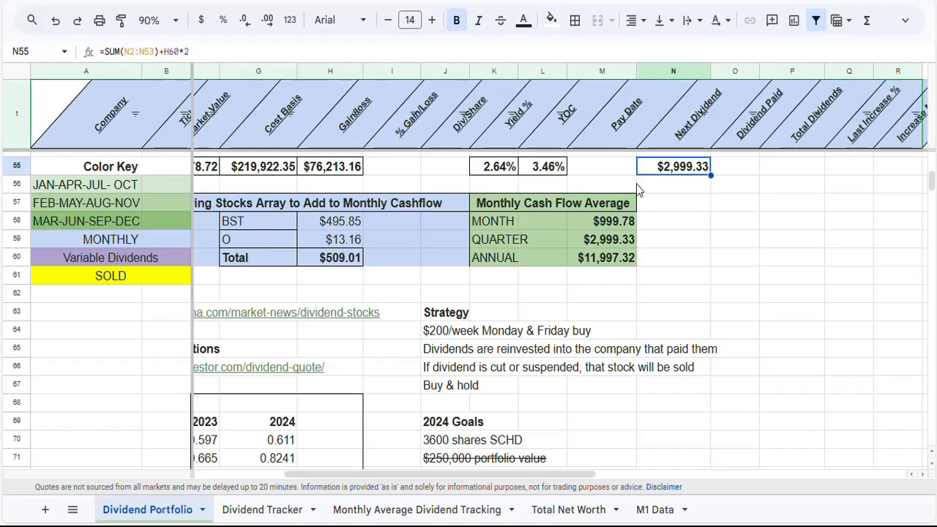
pyautogui.scroll(6, 696, 259)
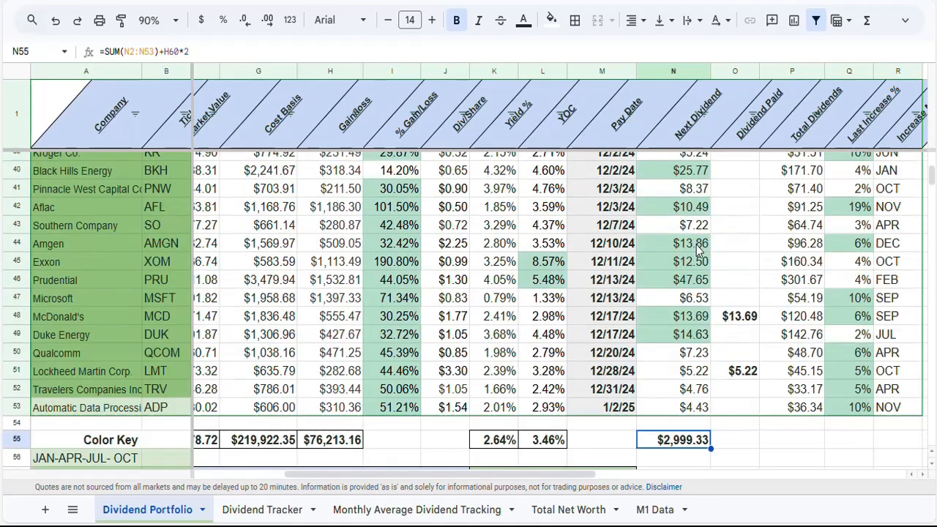
pyautogui.scroll(3, 692, 249)
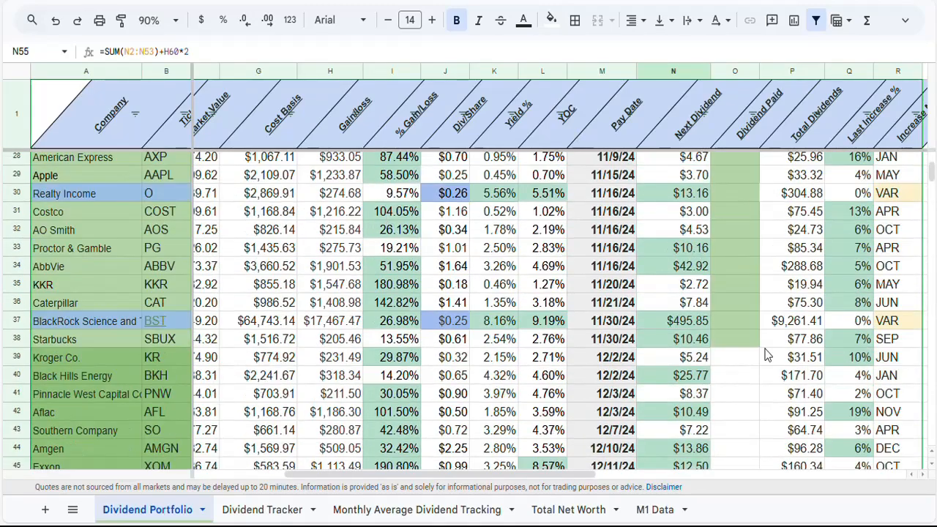
pyautogui.scroll(-5, 646, 268)
pyautogui.scroll(-1, 647, 268)
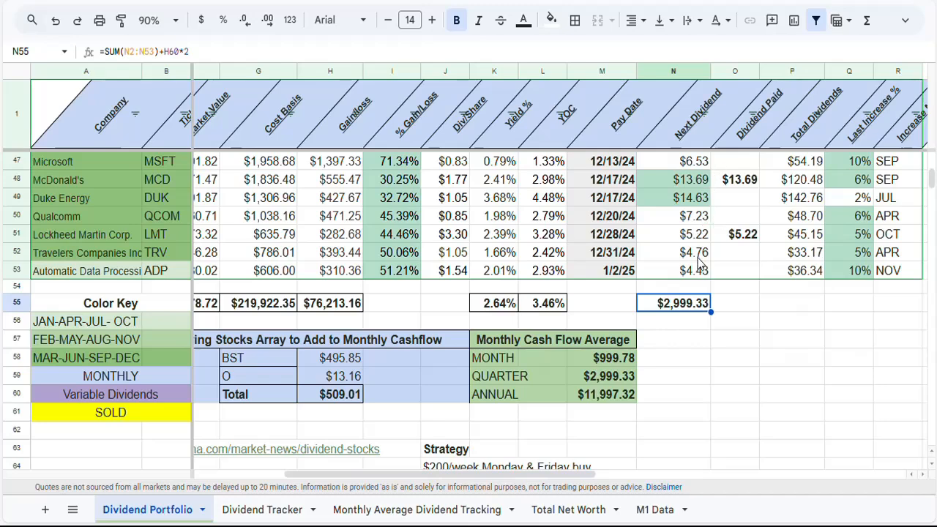
pyautogui.scroll(-1, 701, 265)
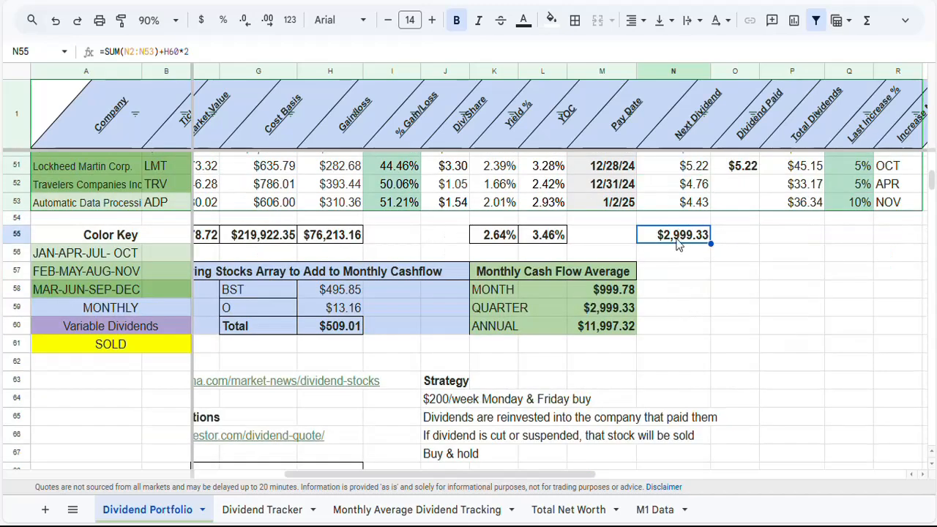
pyautogui.click(599, 291)
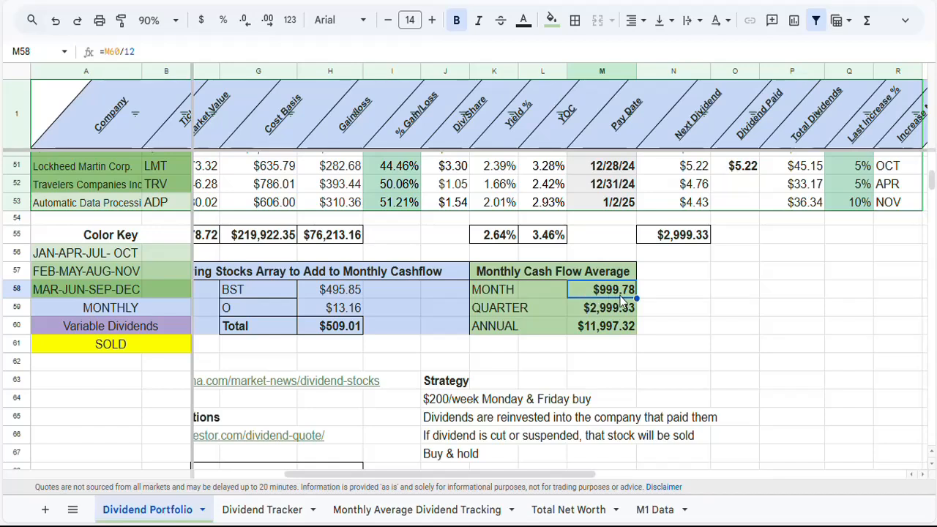
# Inspect the quarter and annual formulas in the Monthly Cash Flow Average table, and preview the dividend raises and dividend declarations source links
pyautogui.click(592, 312)
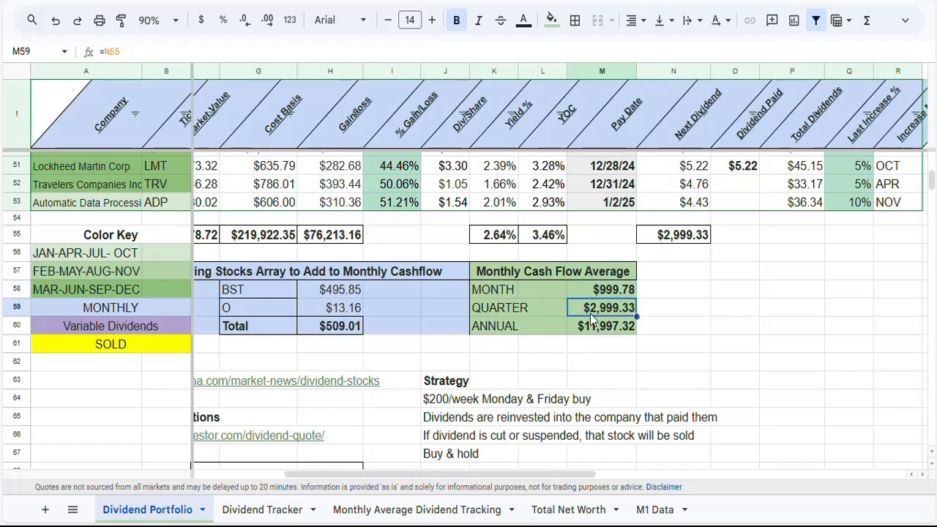
pyautogui.press('Down')
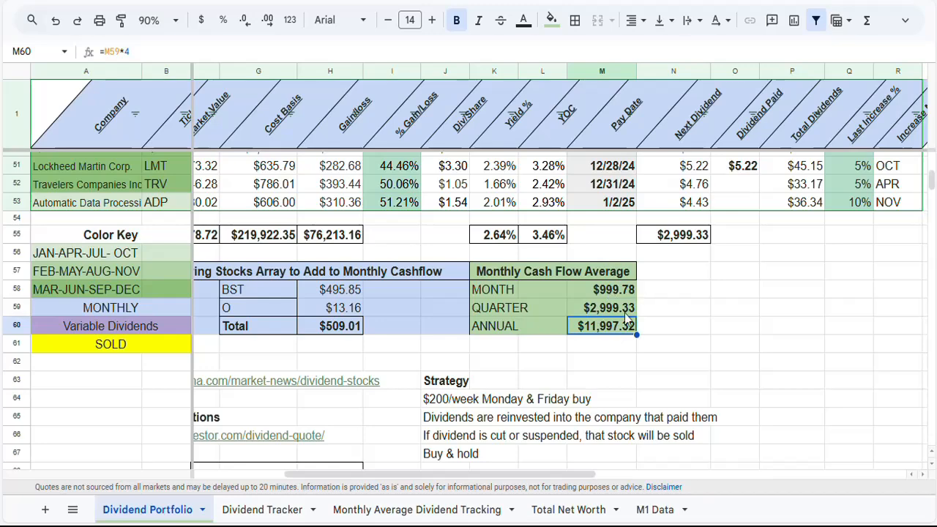
pyautogui.scroll(-2, 590, 303)
pyautogui.scroll(-2, 590, 303)
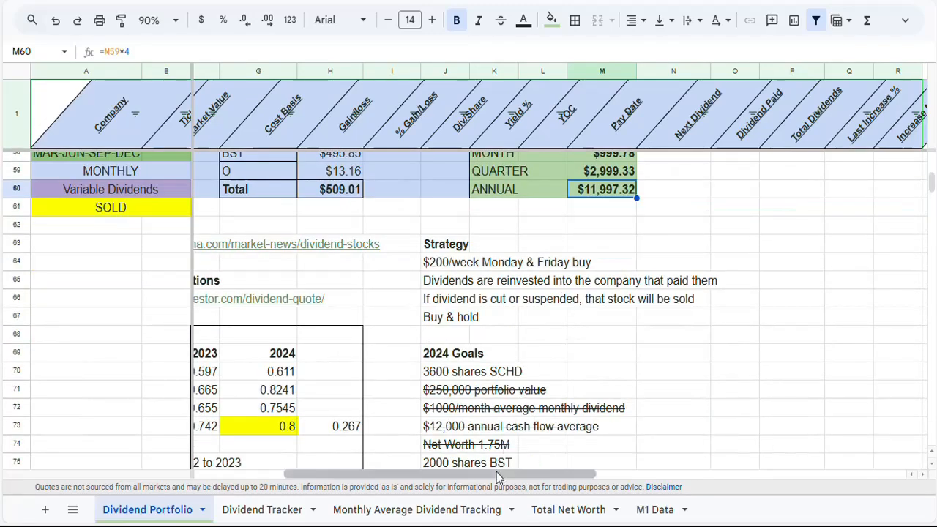
pyautogui.hscroll(-3, 310, 370)
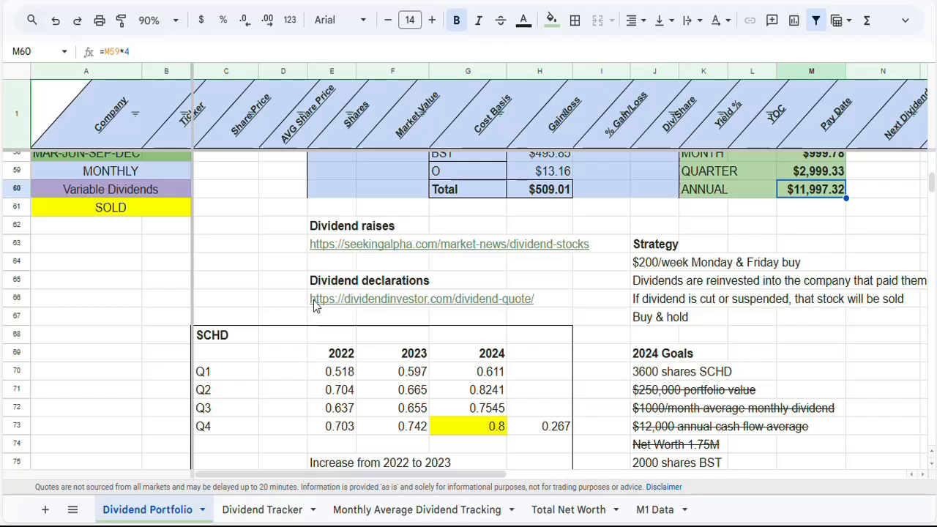
pyautogui.moveTo(348, 249)
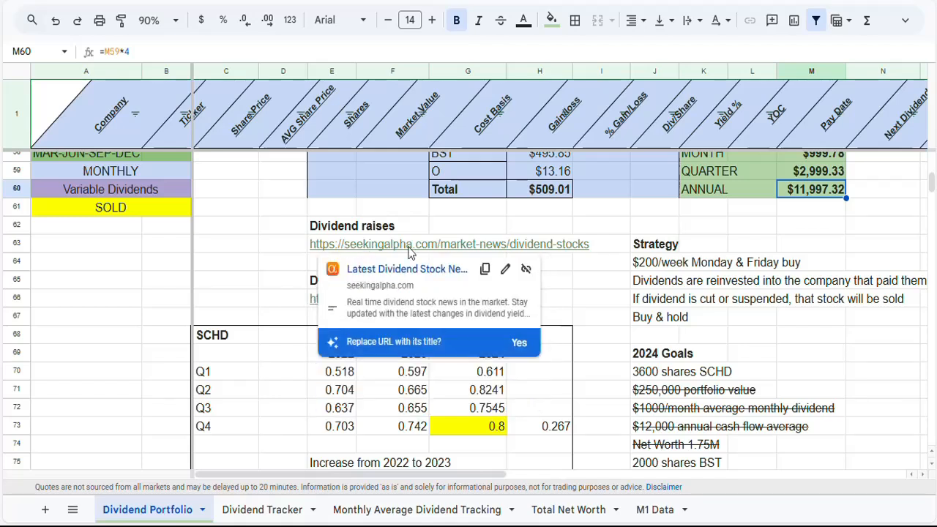
pyautogui.click(270, 244)
pyautogui.moveTo(332, 304)
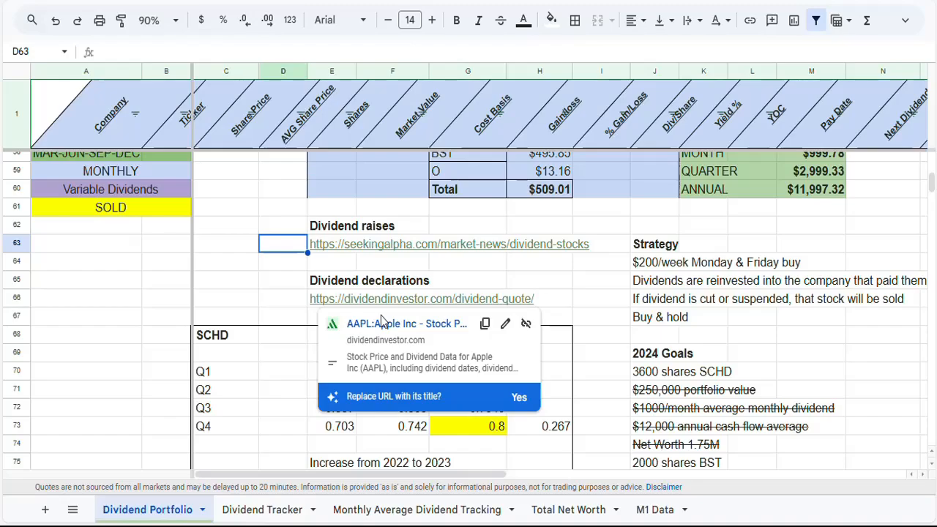
# Examine the Pay Date column for all holdings, from the September 2024 dates in M2:M13 down to the last holding
pyautogui.scroll(8, 267, 278)
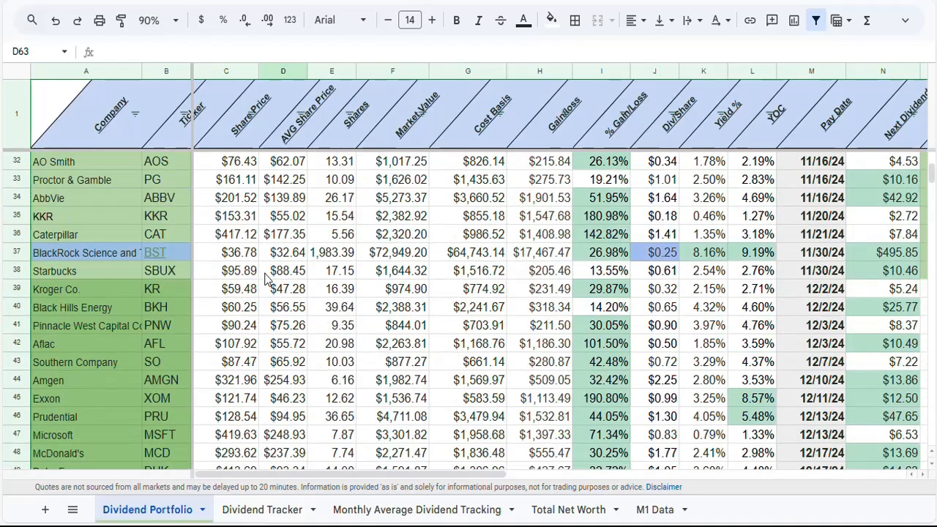
pyautogui.scroll(9, 267, 278)
pyautogui.scroll(2, 267, 278)
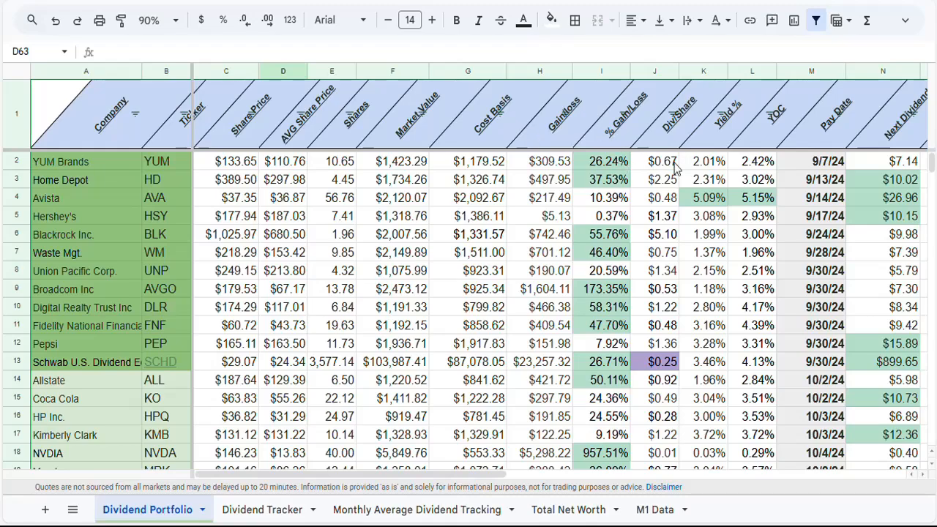
pyautogui.scroll(-9, 287, 265)
pyautogui.scroll(-4, 287, 265)
pyautogui.scroll(13, 287, 265)
pyautogui.moveTo(828, 168); pyautogui.dragTo(825, 360)
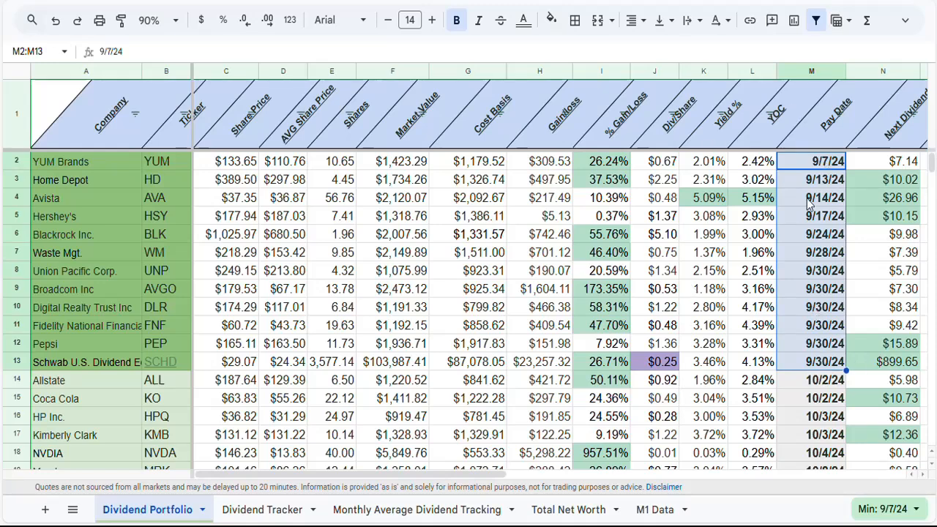
pyautogui.click(805, 163)
pyautogui.scroll(-7, 772, 320)
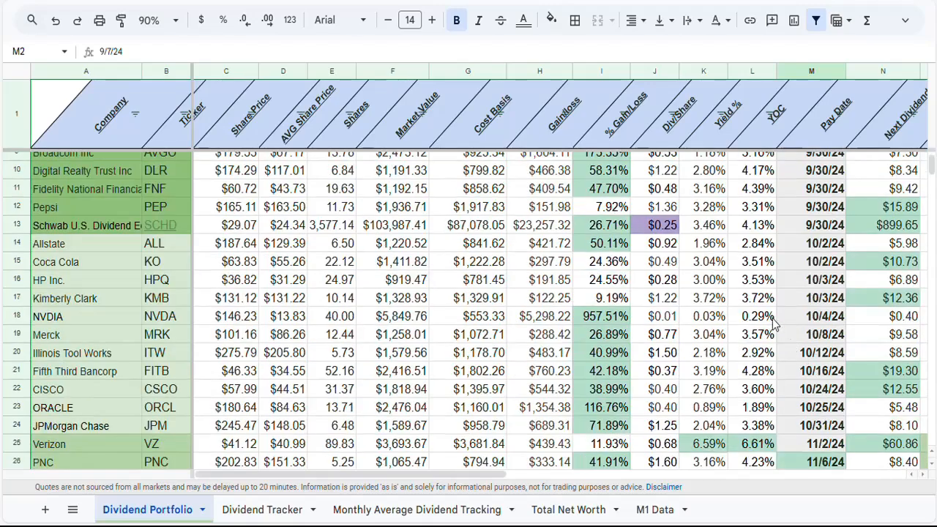
pyautogui.scroll(-4, 751, 311)
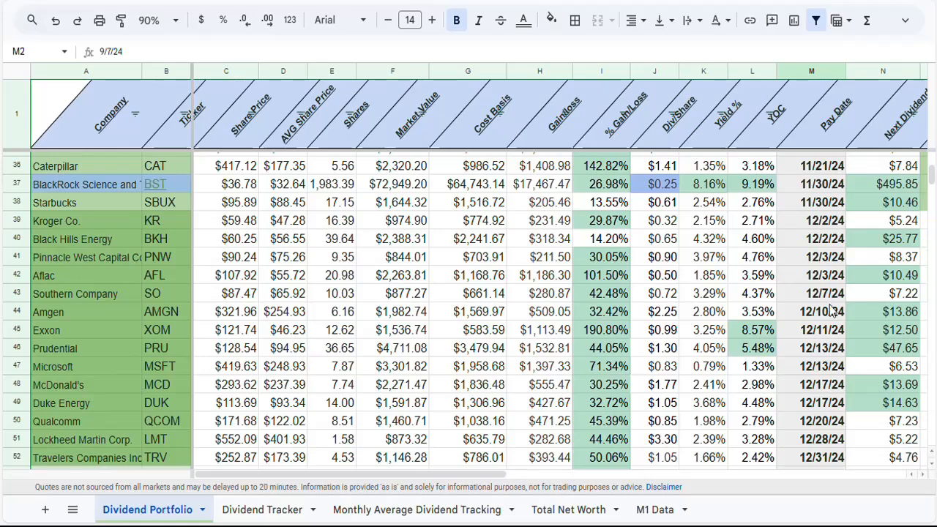
pyautogui.scroll(-1, 804, 295)
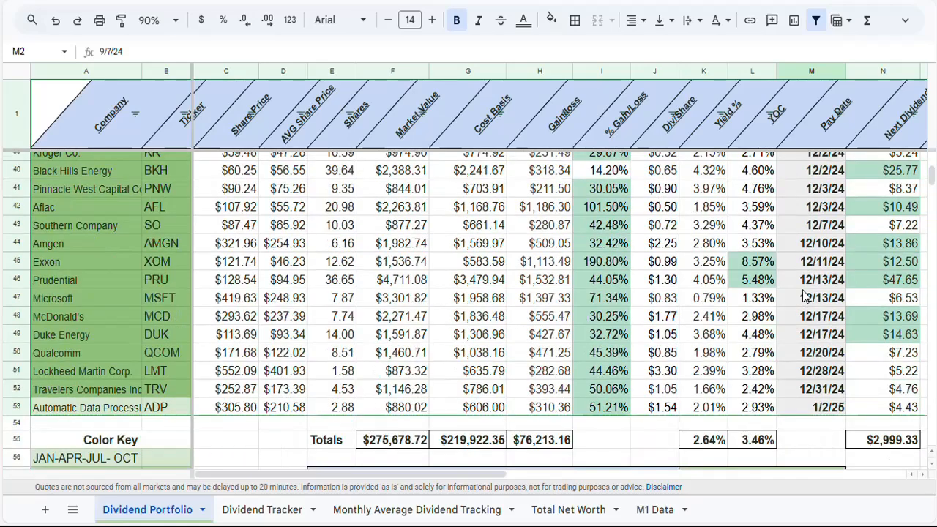
# Inspect the first Strategy note, "$200/week Monday & Friday buy", below the cash flow tables
pyautogui.scroll(-5, 804, 296)
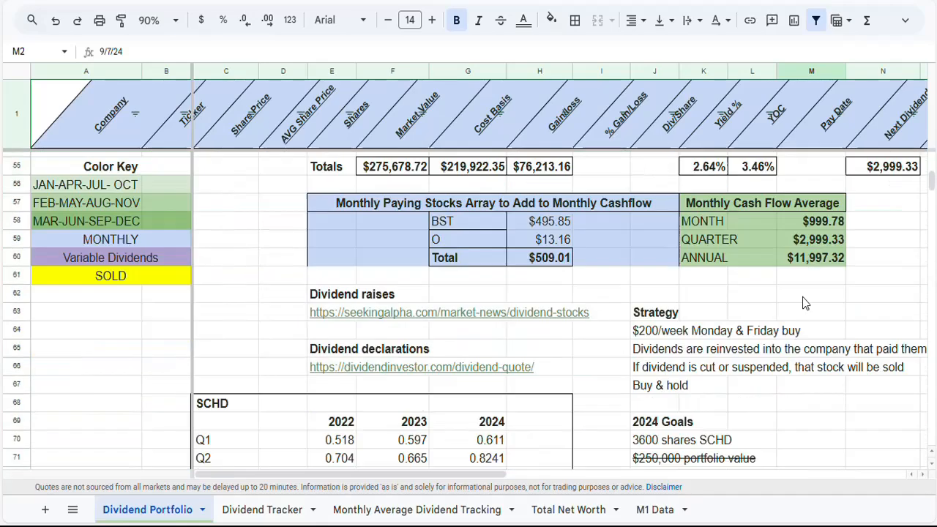
pyautogui.scroll(-1, 804, 302)
pyautogui.click(650, 267)
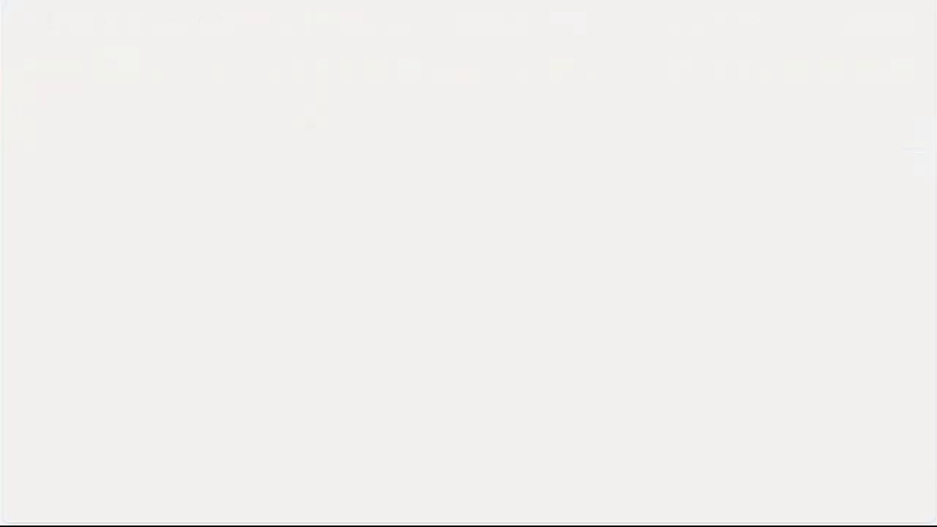
# Switch to M1, open the Dividend Portfolio slice, and review its stocks' values and actual versus target percentages
pyautogui.scroll(-5, 227, 114)
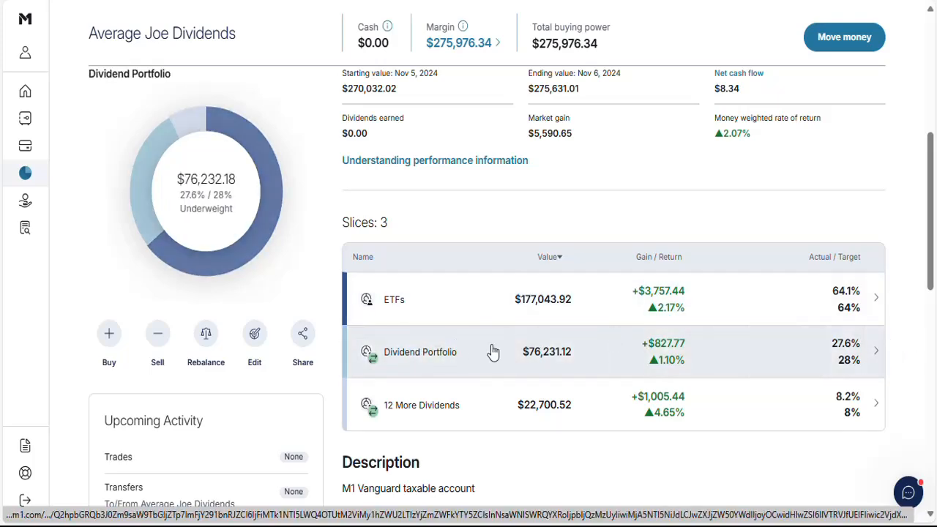
pyautogui.click(423, 358)
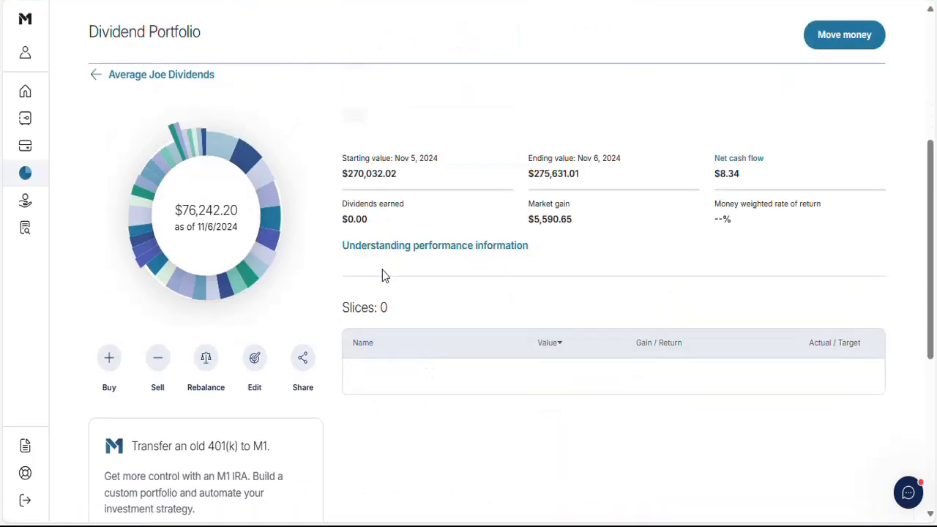
pyautogui.scroll(-3, 337, 241)
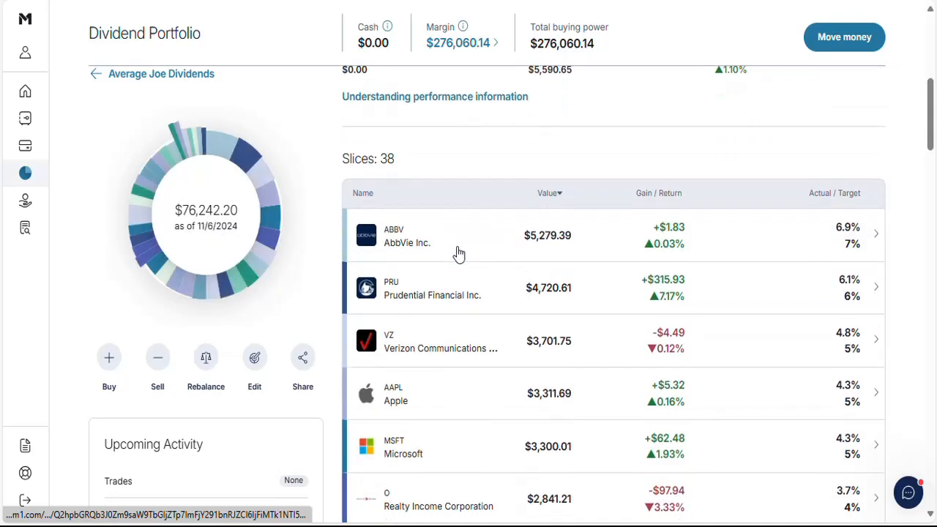
pyautogui.scroll(-10, 523, 345)
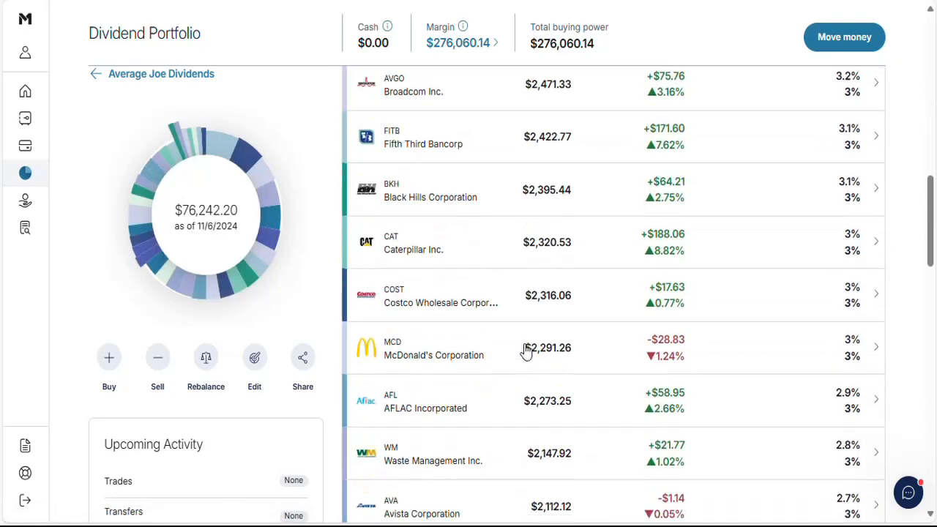
pyautogui.scroll(-3, 527, 363)
pyautogui.scroll(19, 529, 378)
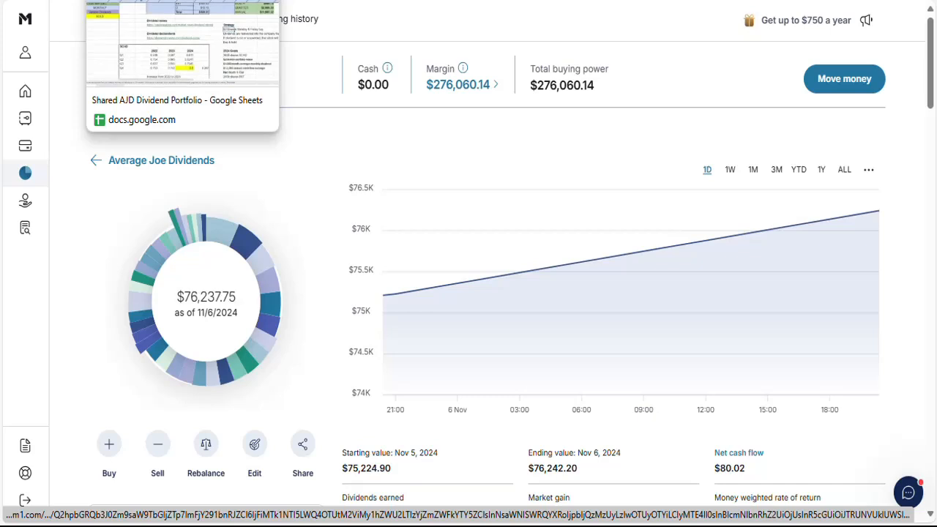
# Switch back to the dividend spreadsheet and read the Strategy notes on reinvested dividends, cut or suspended dividends, and buy & hold
pyautogui.click(146, 1)
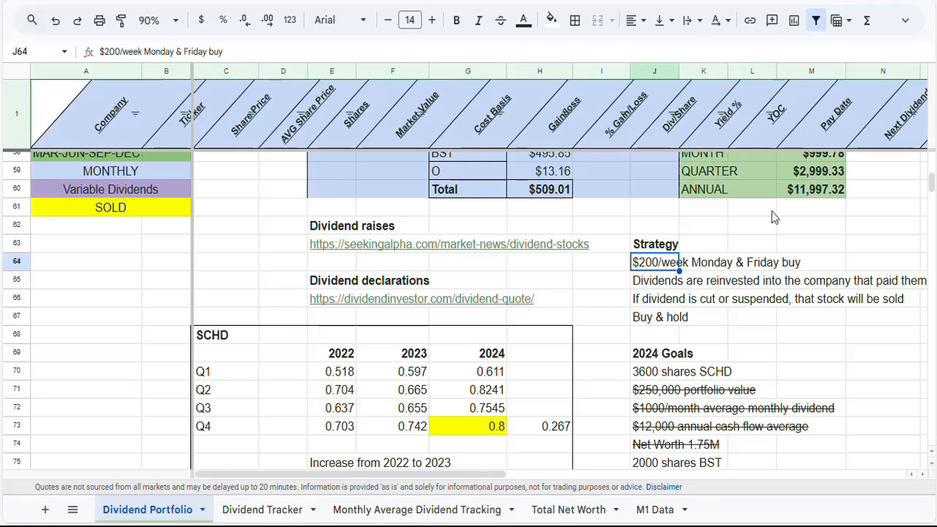
pyautogui.click(654, 286)
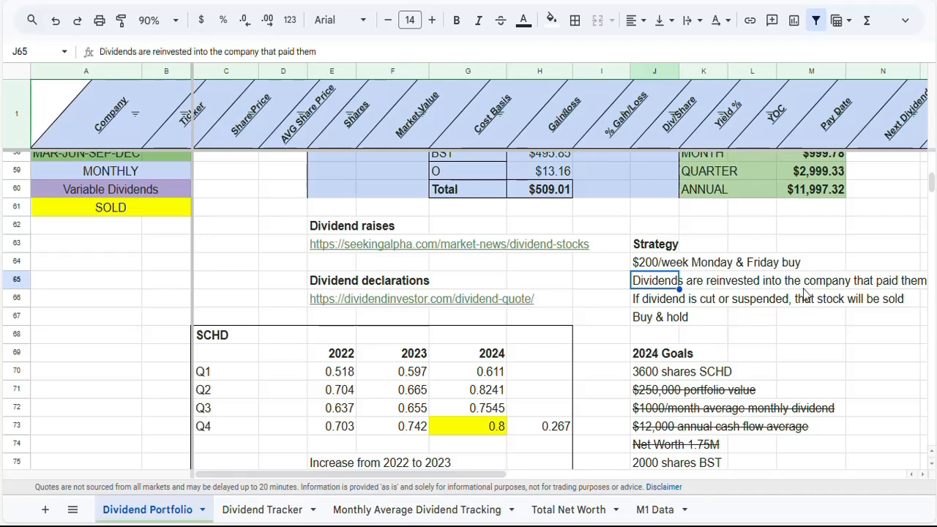
pyautogui.click(639, 303)
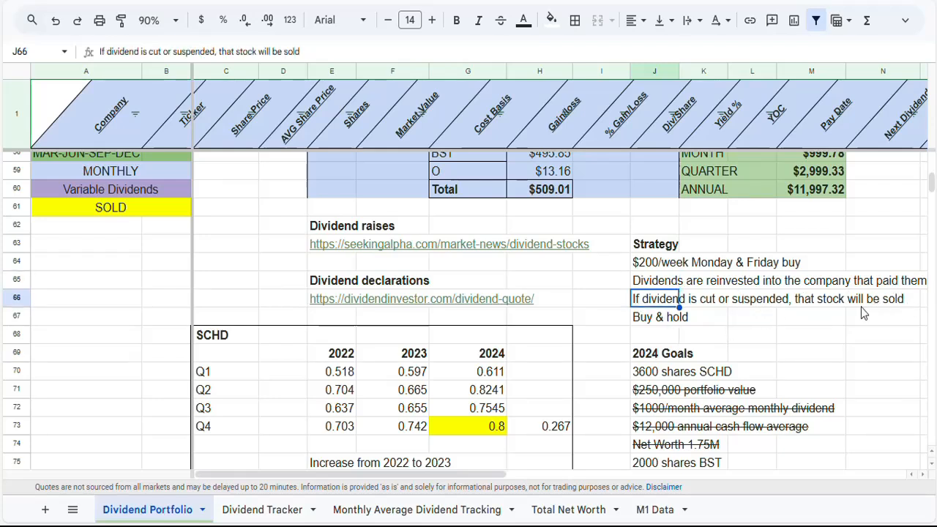
pyautogui.click(662, 322)
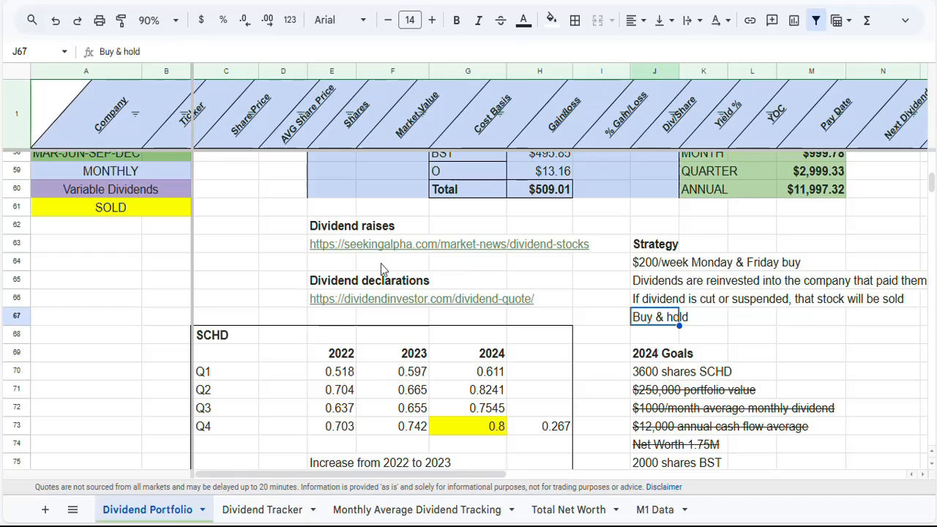
# Inspect the Q4 2024 dividend entry and the value beside it in the SCHD quarterly dividend table
pyautogui.scroll(-2, 381, 266)
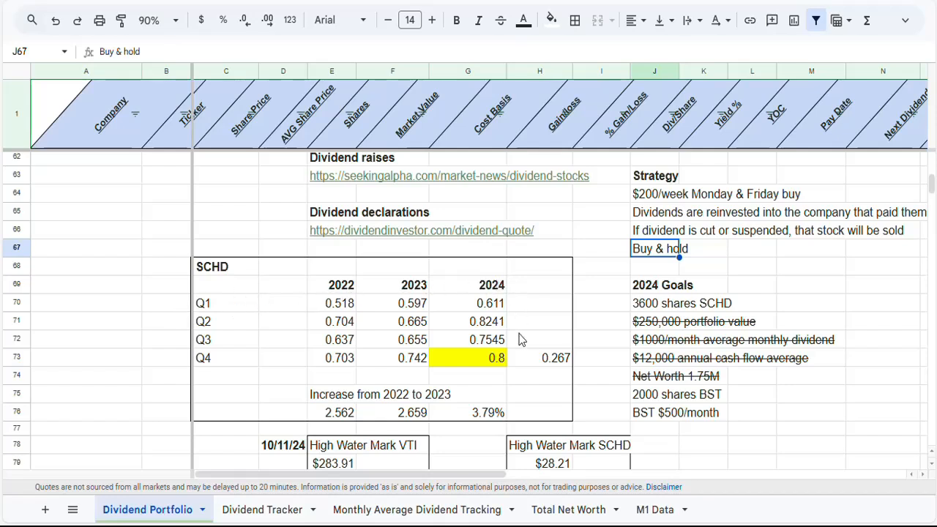
pyautogui.click(546, 365)
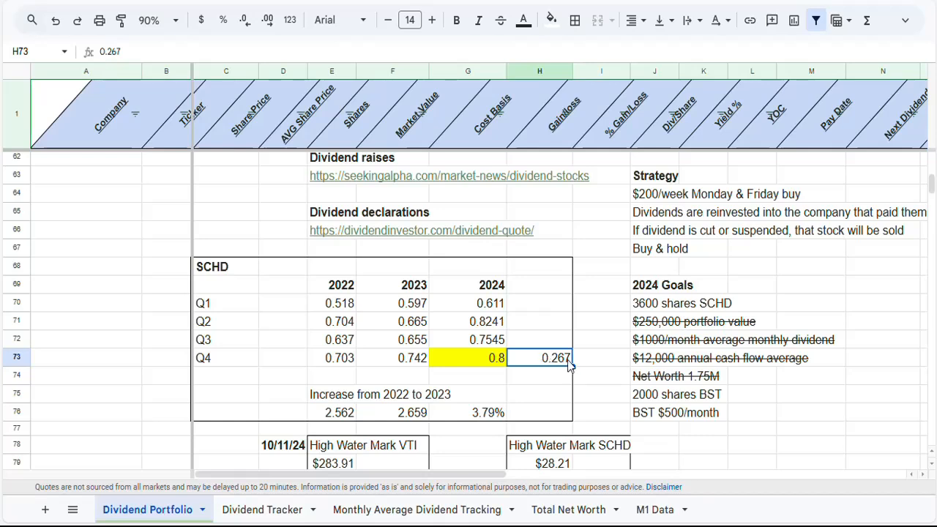
pyautogui.click(482, 360)
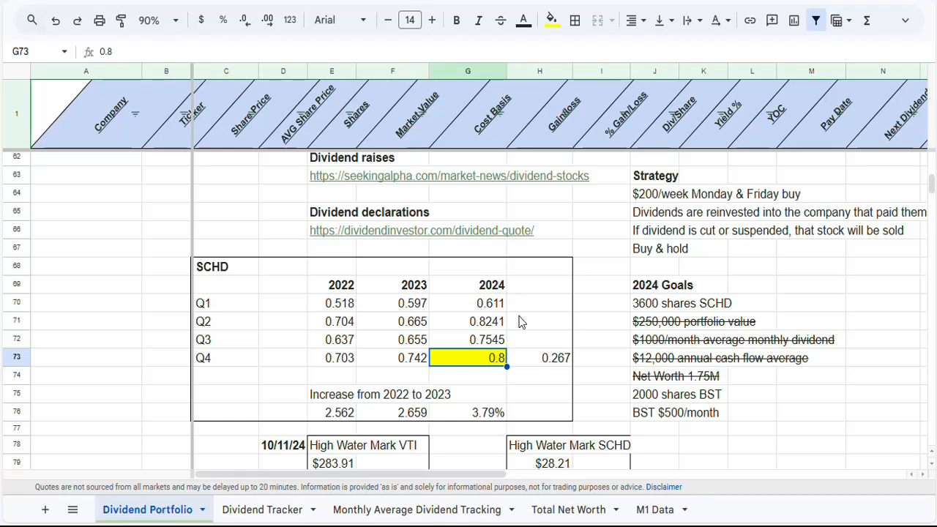
# Examine the High Water Mark boxes for VTI and SCHD and their date, then look back over the SCHD table
pyautogui.scroll(-2, 520, 322)
pyautogui.scroll(-3, 520, 322)
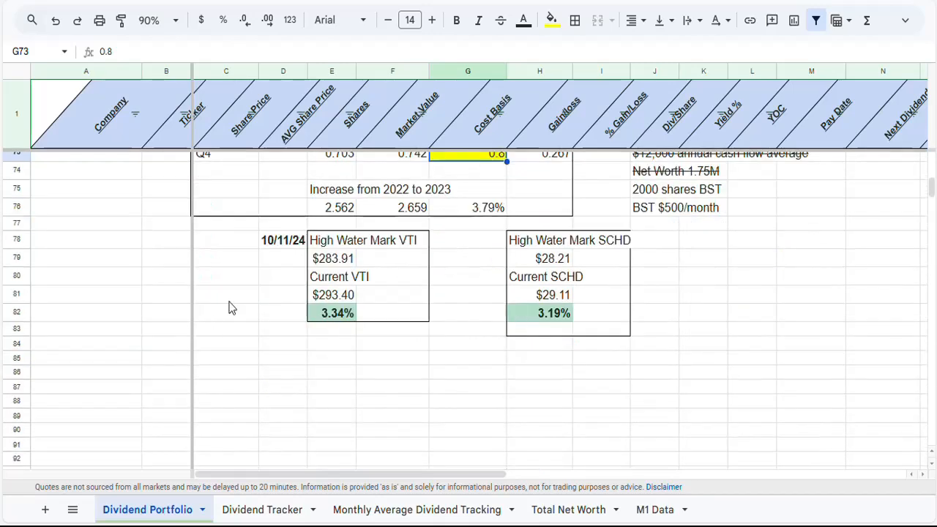
pyautogui.click(276, 245)
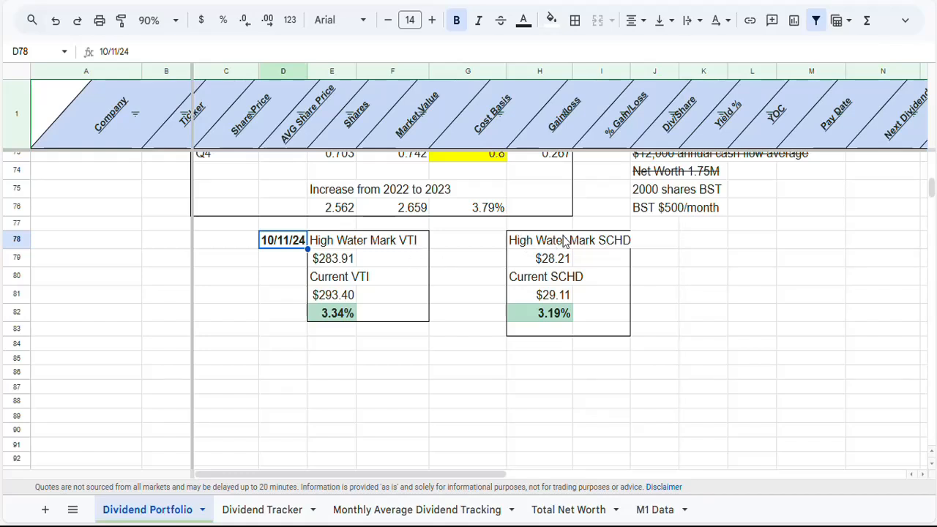
pyautogui.click(540, 249)
pyautogui.scroll(4, 413, 333)
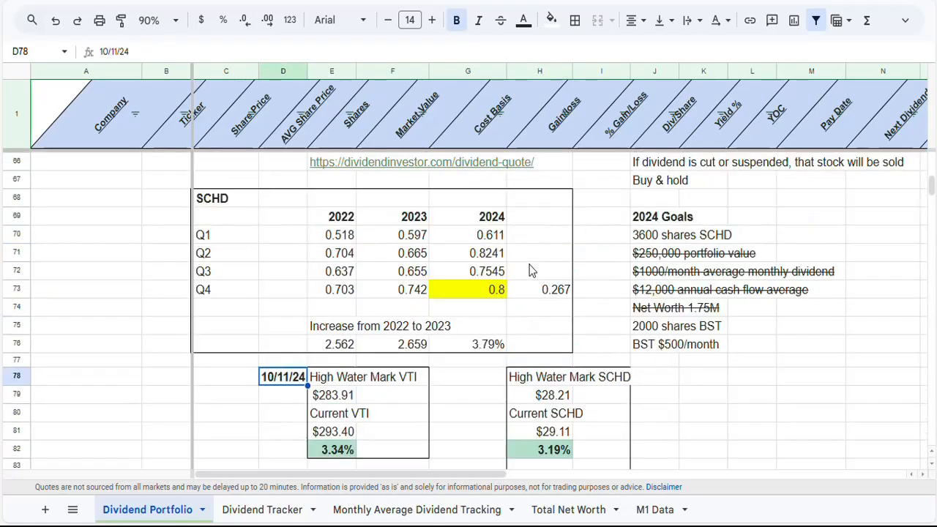
pyautogui.scroll(6, 530, 271)
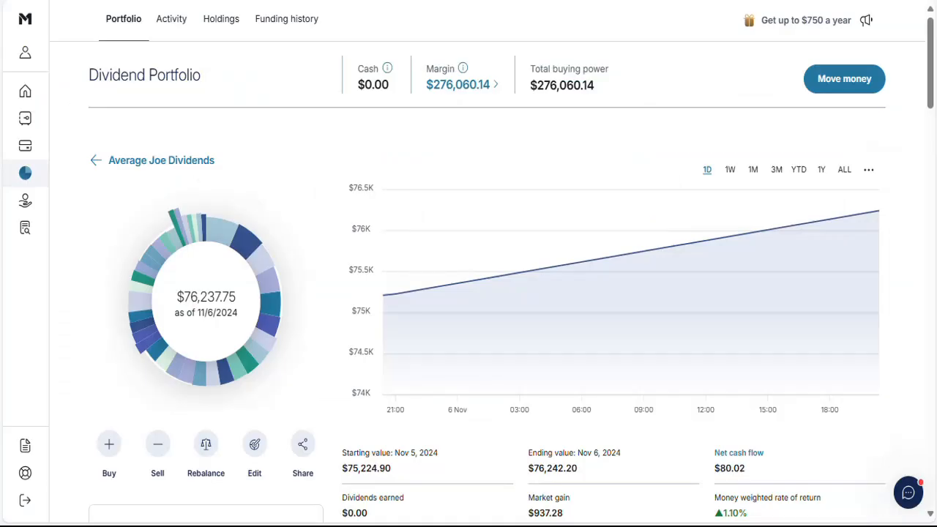
# Copy the complete holdings table, including its header, from M1's Holdings page and return to the top of the Dividend Portfolio sheet
pyautogui.click(215, 25)
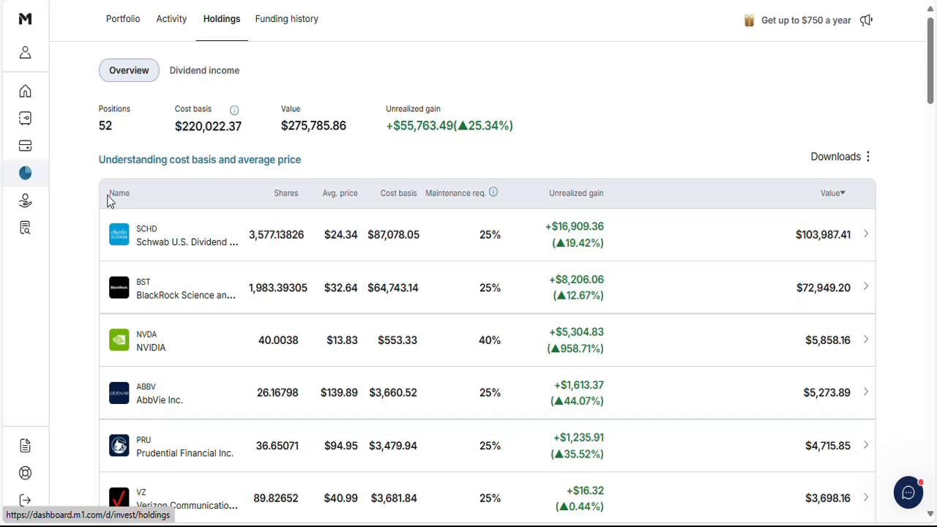
pyautogui.moveTo(107, 197); pyautogui.dragTo(914, 515)
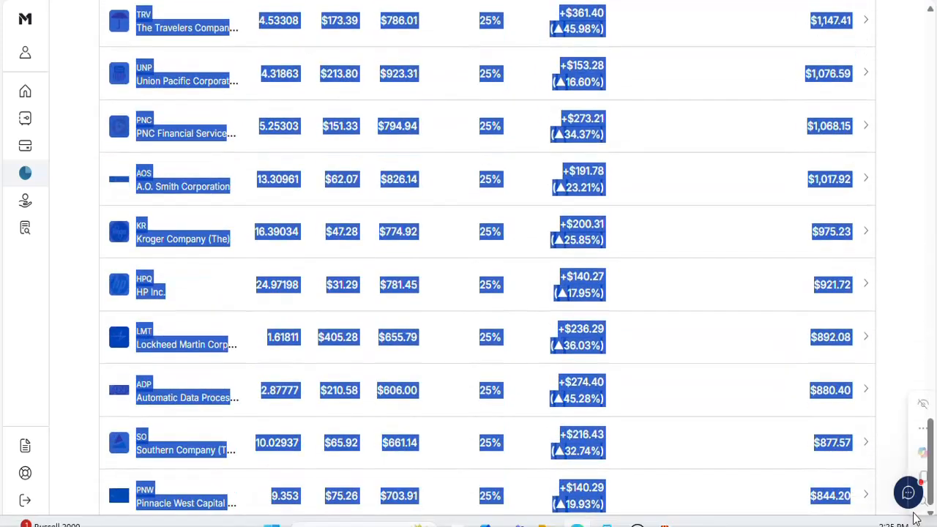
pyautogui.rightClick(821, 393)
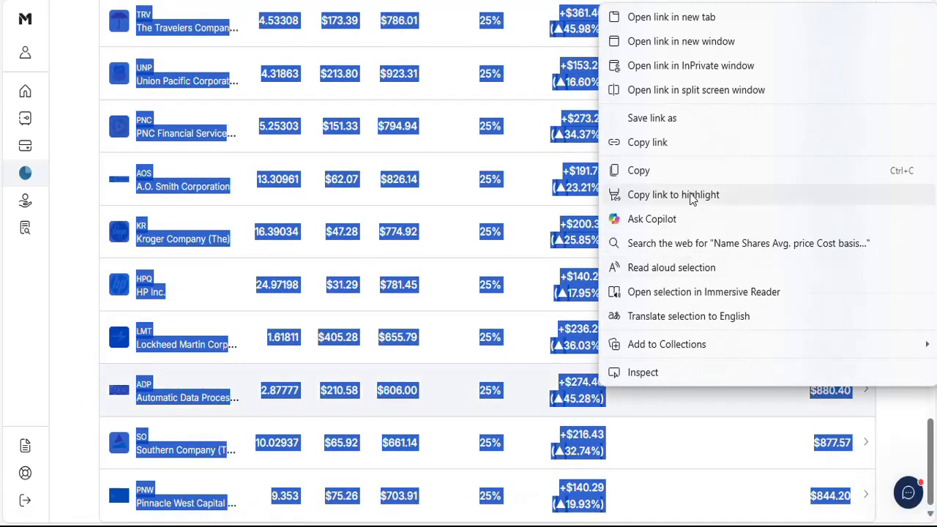
pyautogui.click(681, 172)
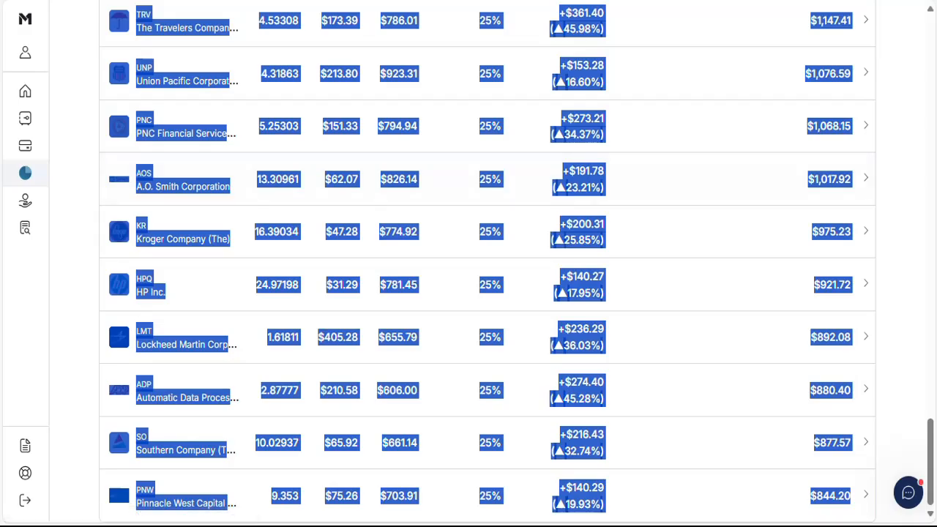
pyautogui.hotkey('ctrl', 'Tab')
pyautogui.scroll(15, 597, 317)
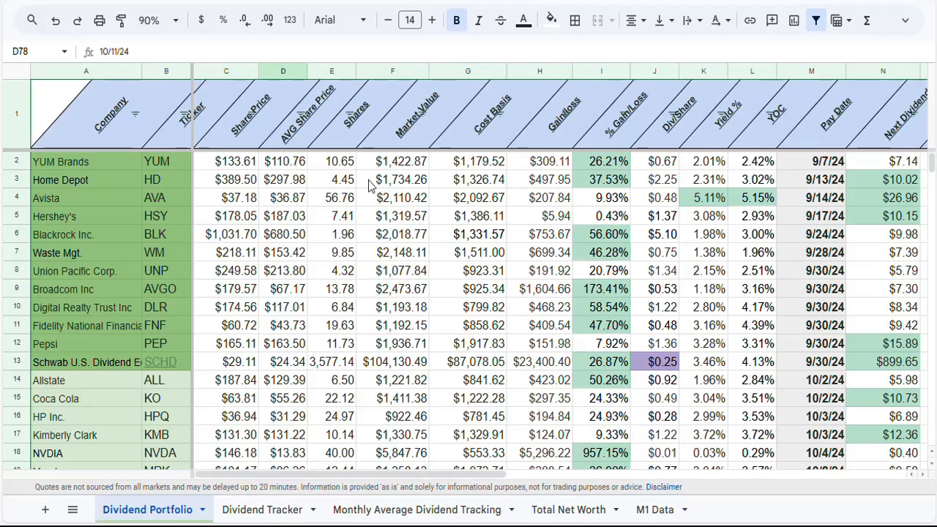
# Paste the copied M1 holdings as values only into the M1 Data sheet, starting at cell A1
pyautogui.moveTo(449, 473); pyautogui.dragTo(535, 486)
pyautogui.hscroll(4, 535, 485)
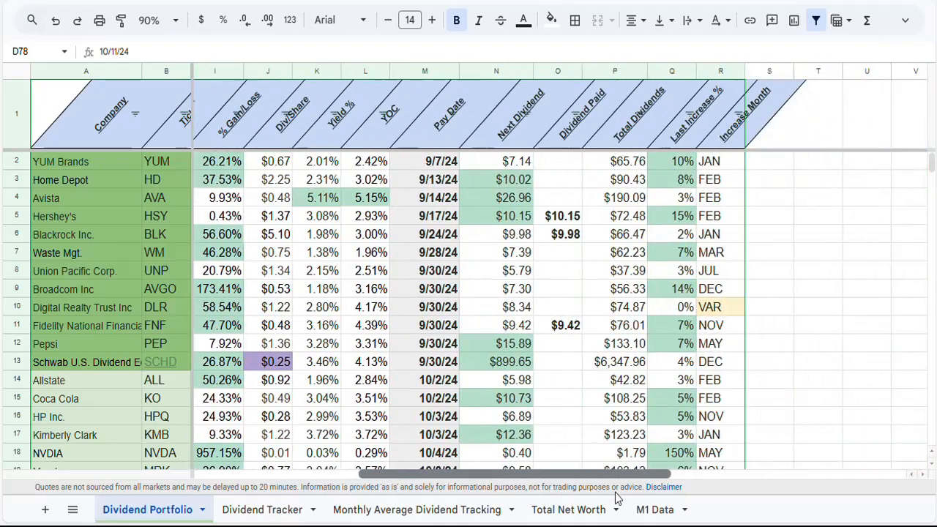
pyautogui.scroll(-3, 545, 375)
pyautogui.scroll(-7, 545, 375)
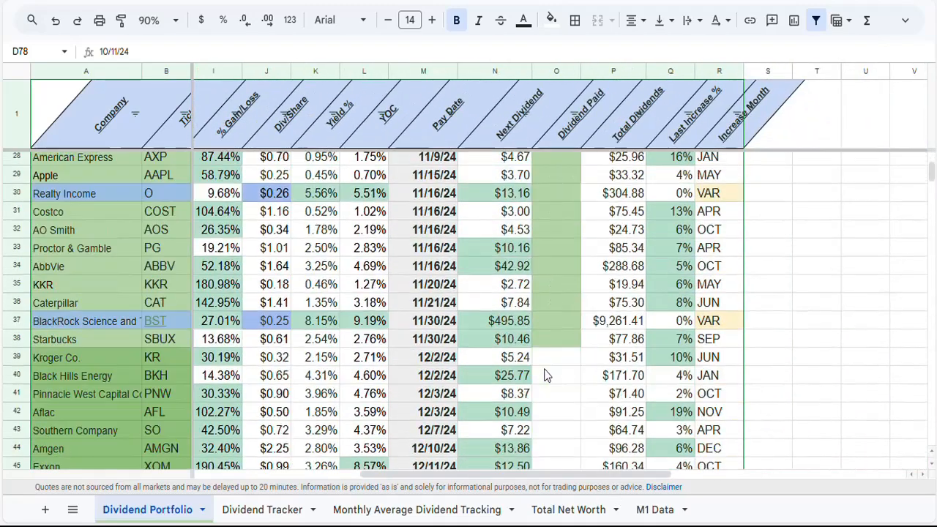
pyautogui.scroll(10, 559, 265)
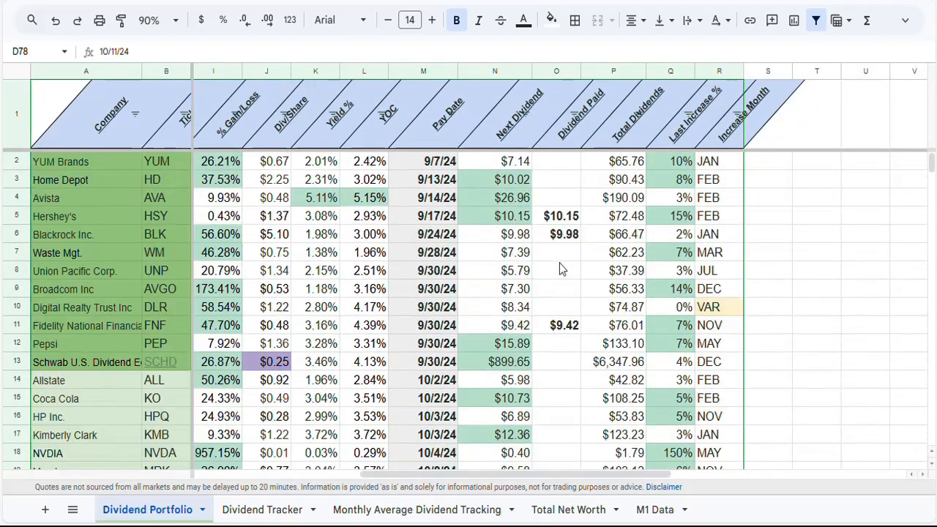
pyautogui.click(654, 507)
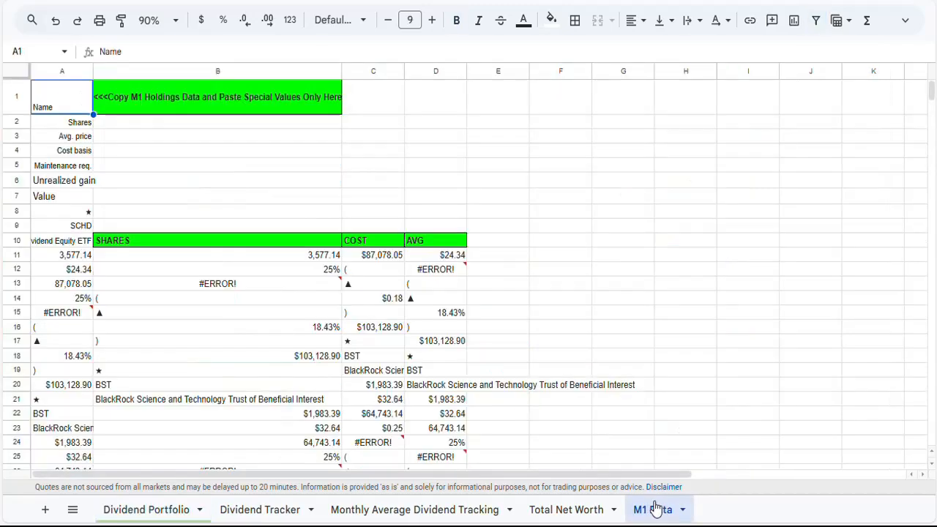
pyautogui.rightClick(68, 98)
pyautogui.moveTo(265, 152)
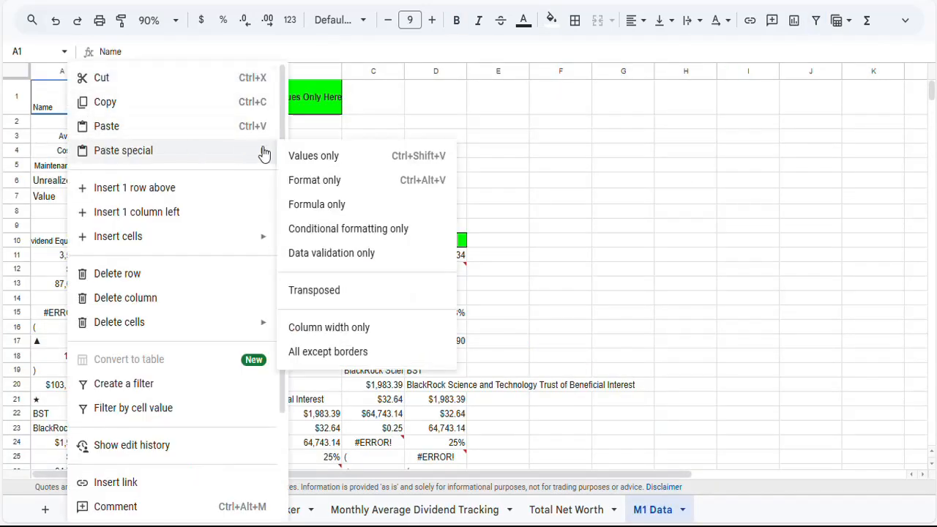
pyautogui.click(297, 156)
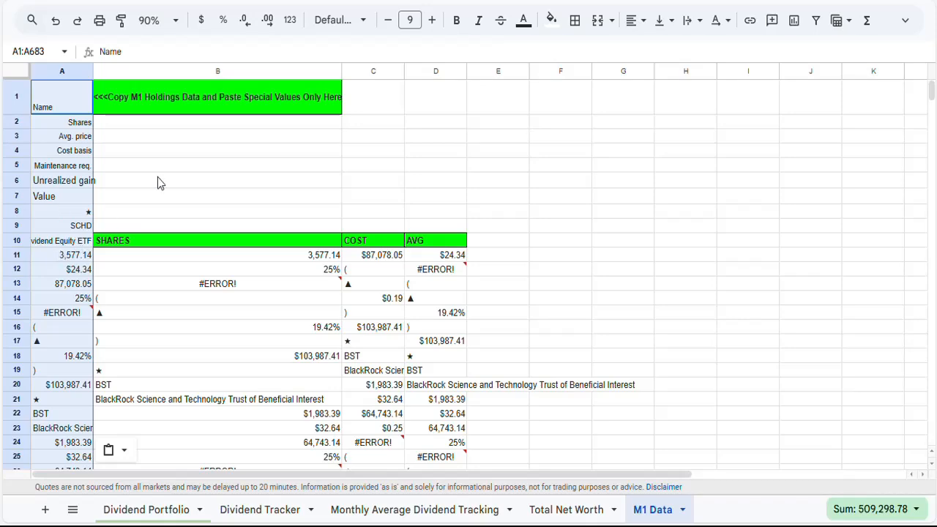
pyautogui.click(213, 163)
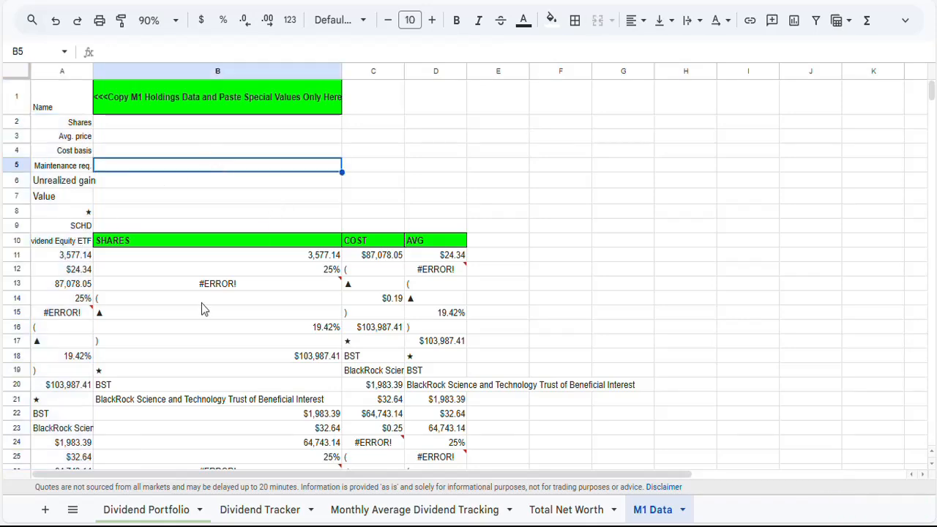
# On the Dividend Portfolio sheet, check Hershey's Next Dividend formula and clear the Dividend Paid entries for Hershey's and Blackrock
pyautogui.click(158, 513)
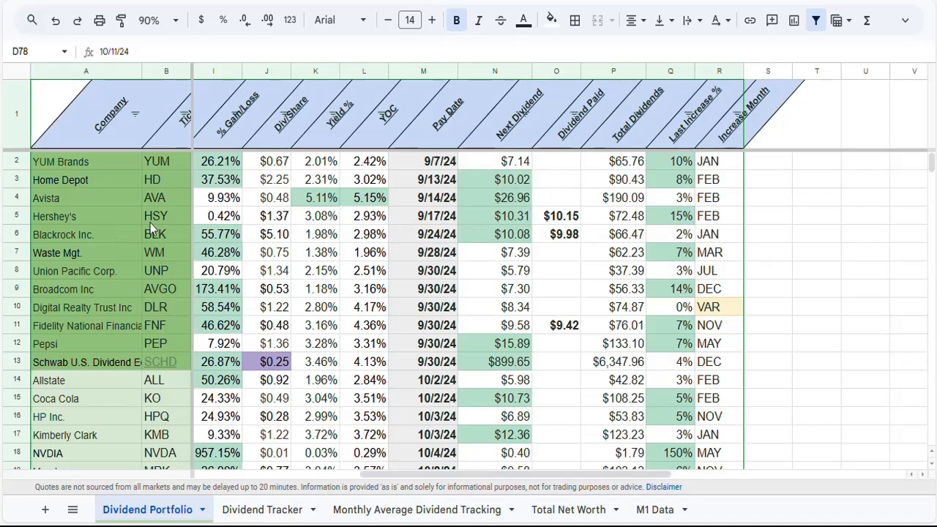
pyautogui.click(546, 222)
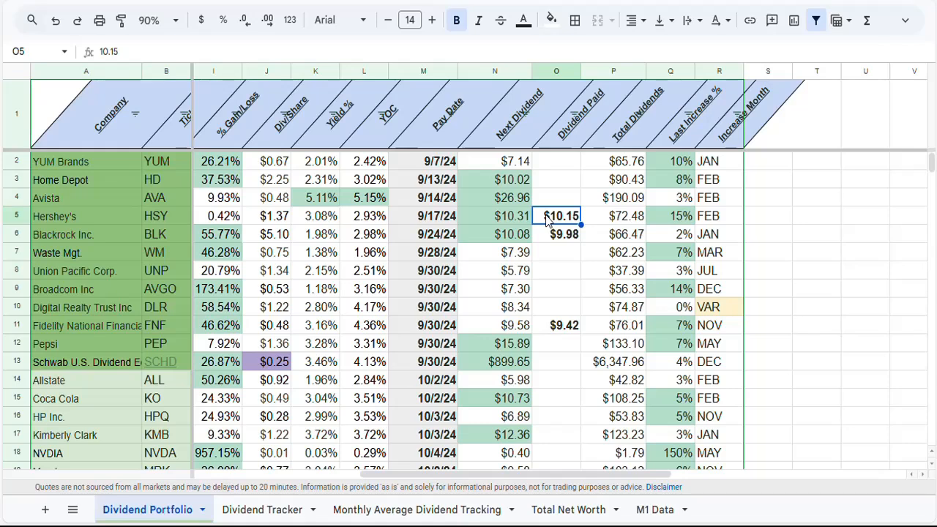
pyautogui.click(498, 226)
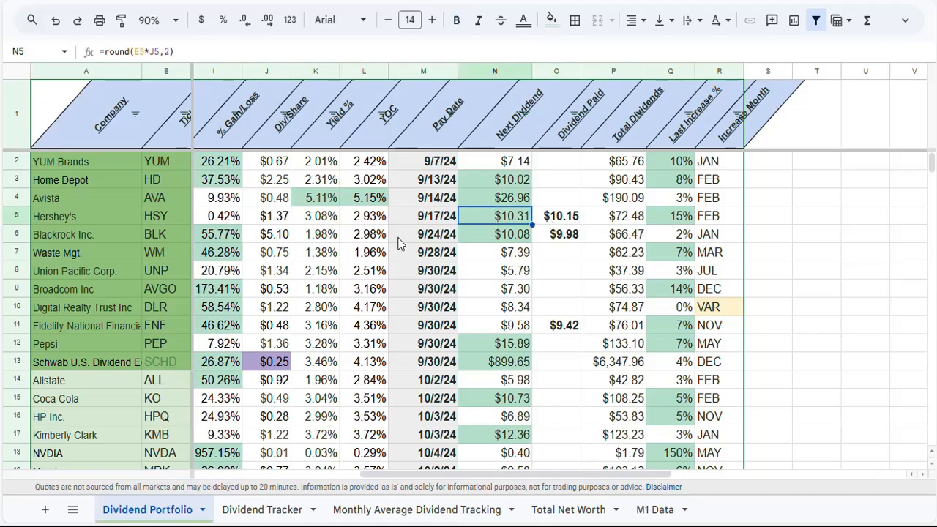
pyautogui.click(560, 221)
pyautogui.press('Delete')
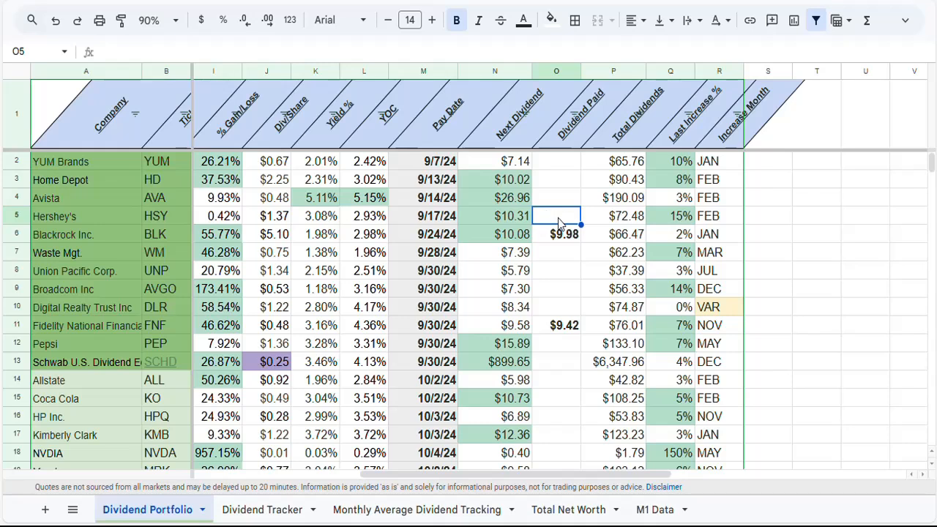
pyautogui.press('Down')
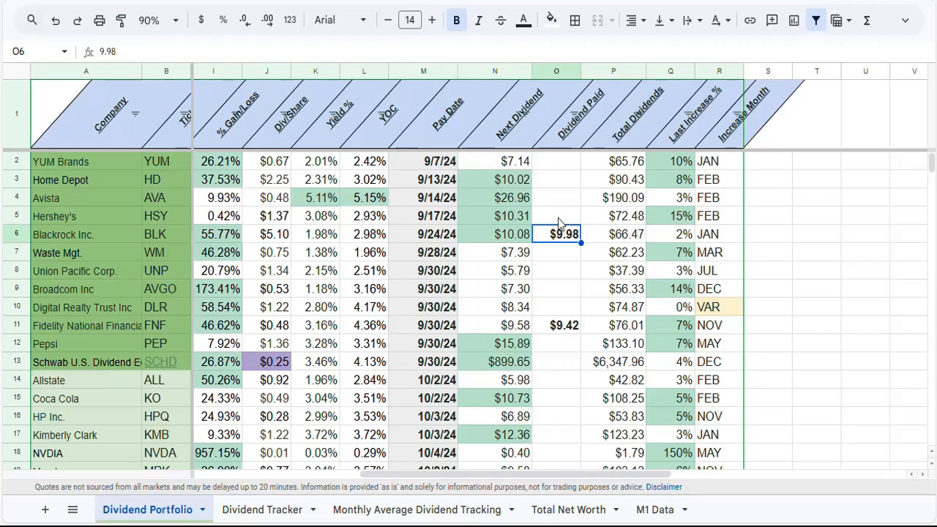
pyautogui.press('Delete')
# Clear the Dividend Paid entry for Fidelity National Financial
pyautogui.press('Down')
pyautogui.press('Down')
pyautogui.press('Down')
pyautogui.press('Down')
pyautogui.press('Down')
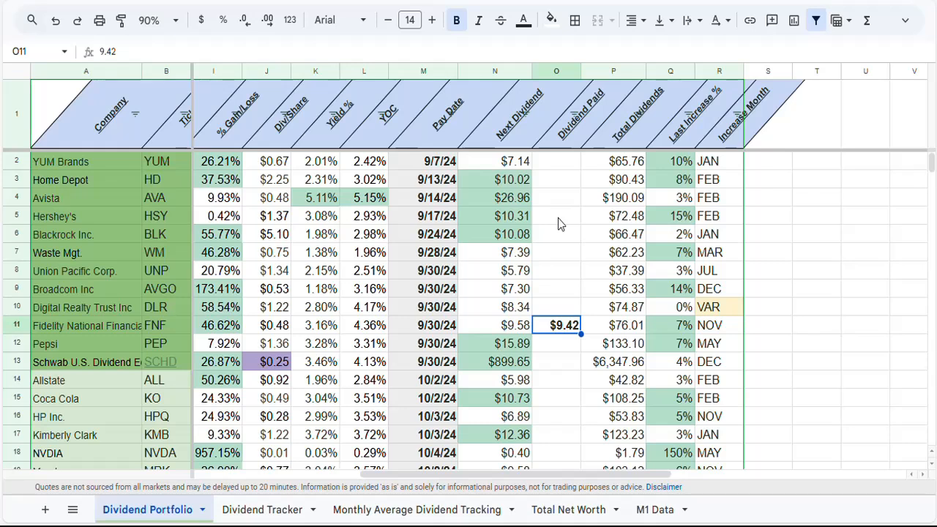
pyautogui.click(725, 312)
pyautogui.click(728, 331)
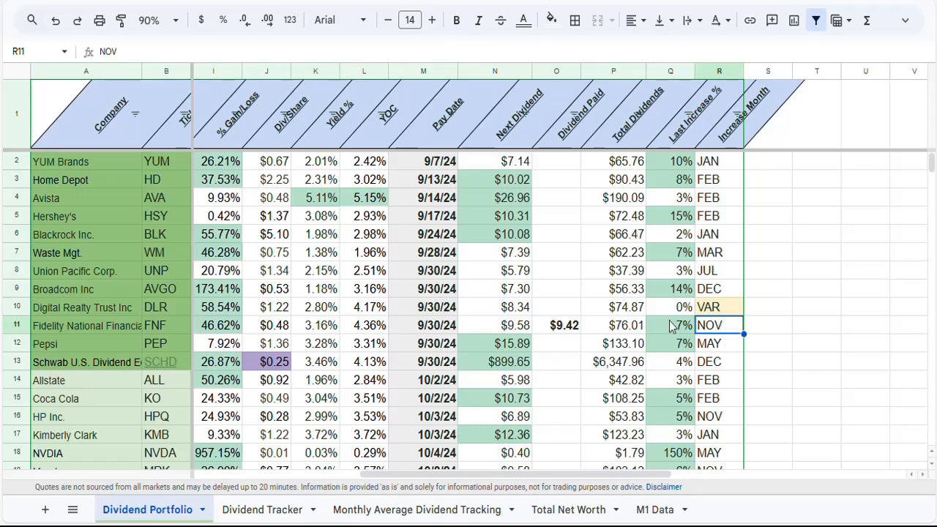
pyautogui.click(557, 329)
pyautogui.press('Delete')
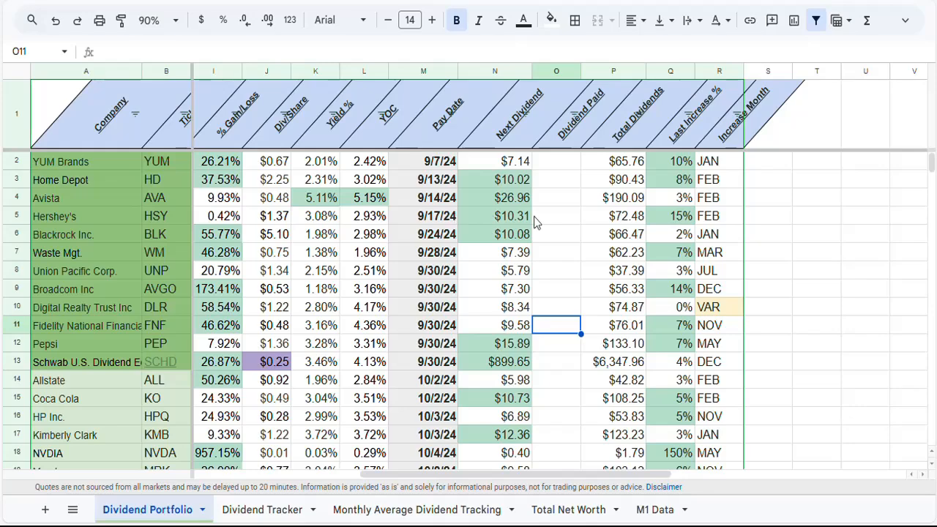
# Clear the Dividend Paid entries for McDonald's and Lockheed Martin
pyautogui.scroll(-2, 549, 242)
pyautogui.scroll(-12, 549, 283)
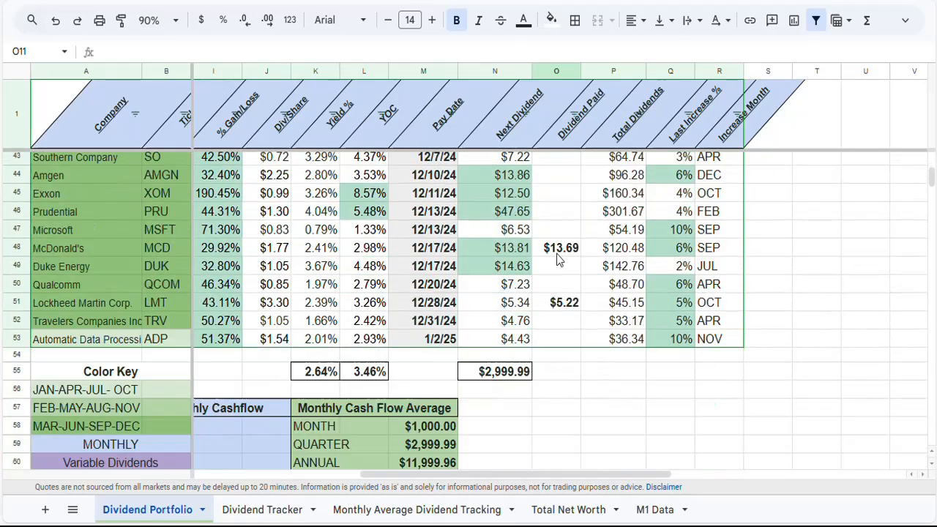
pyautogui.click(559, 255)
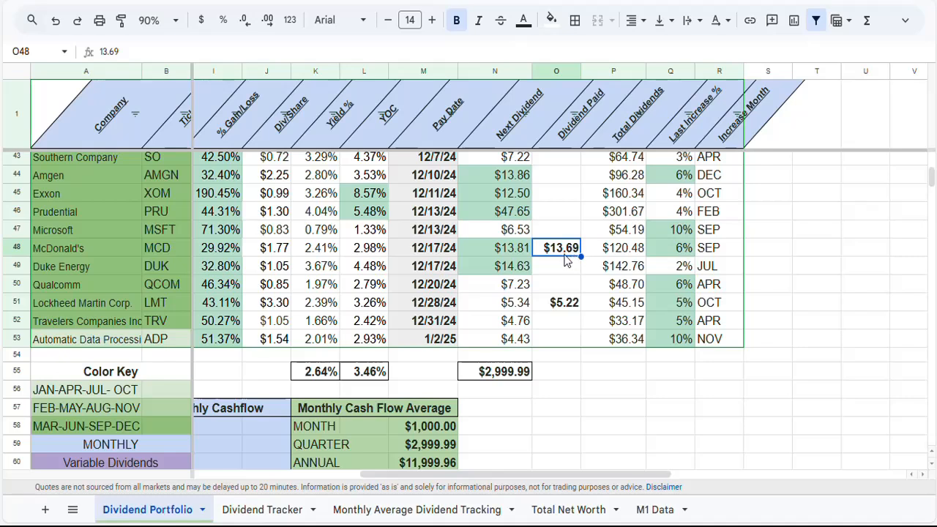
pyautogui.press('Delete')
pyautogui.click(564, 311)
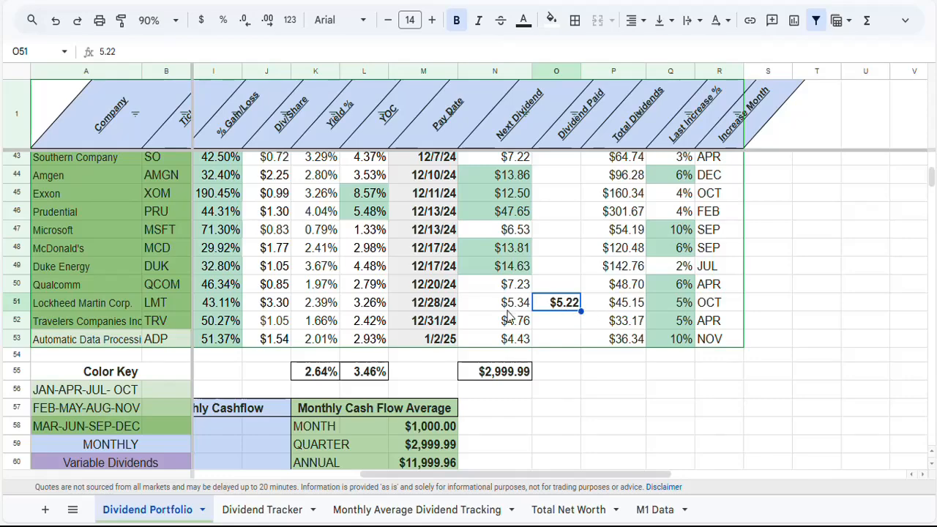
pyautogui.press('Delete')
# Examine Blackrock's Next Dividend, the share and dividend columns, and the MONTH formula in the Monthly Cash Flow Average table
pyautogui.scroll(15, 558, 293)
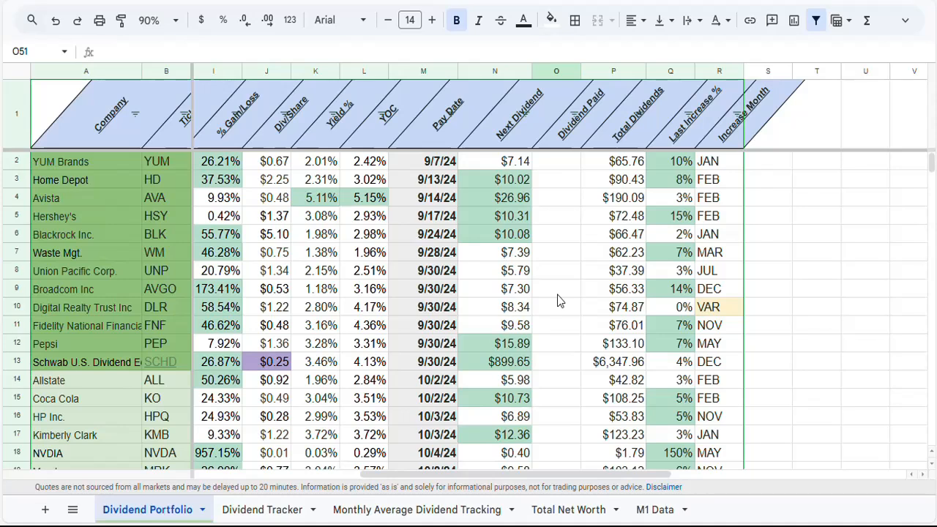
pyautogui.click(503, 239)
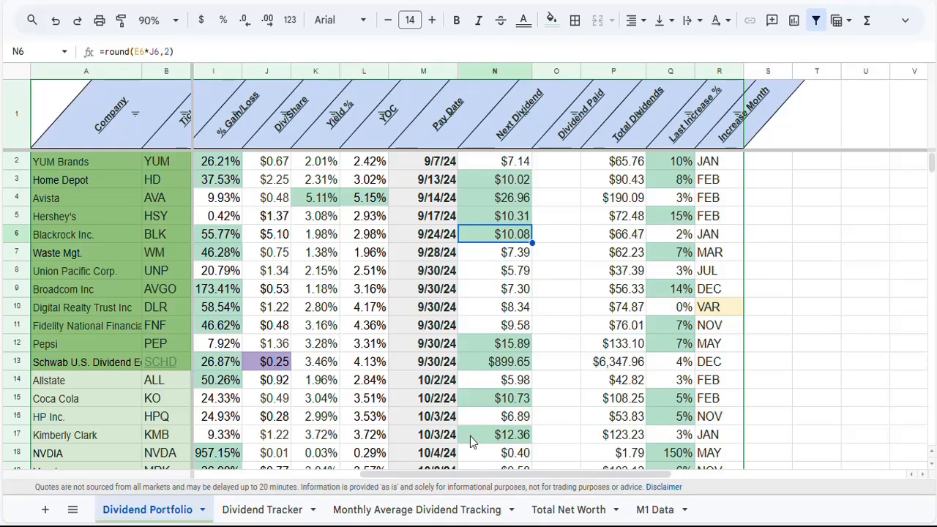
pyautogui.moveTo(476, 482); pyautogui.dragTo(274, 480)
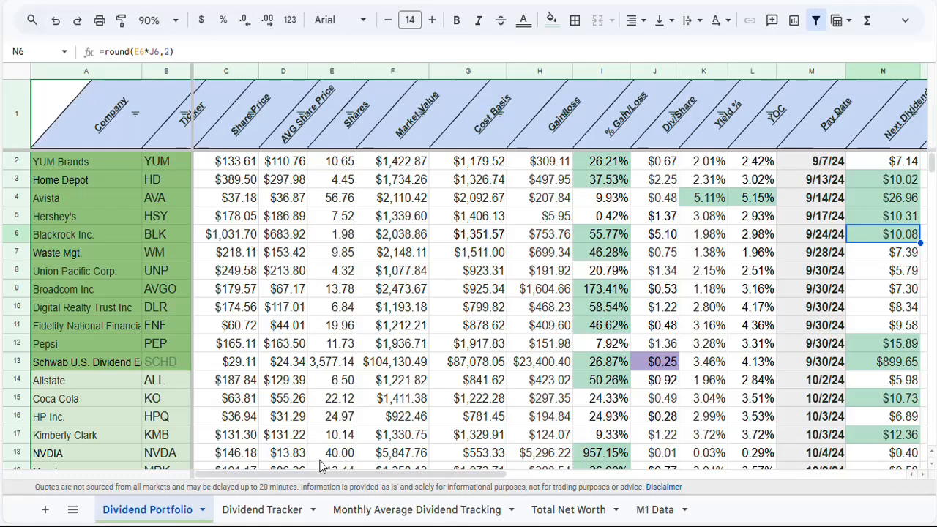
pyautogui.moveTo(322, 474); pyautogui.dragTo(500, 487)
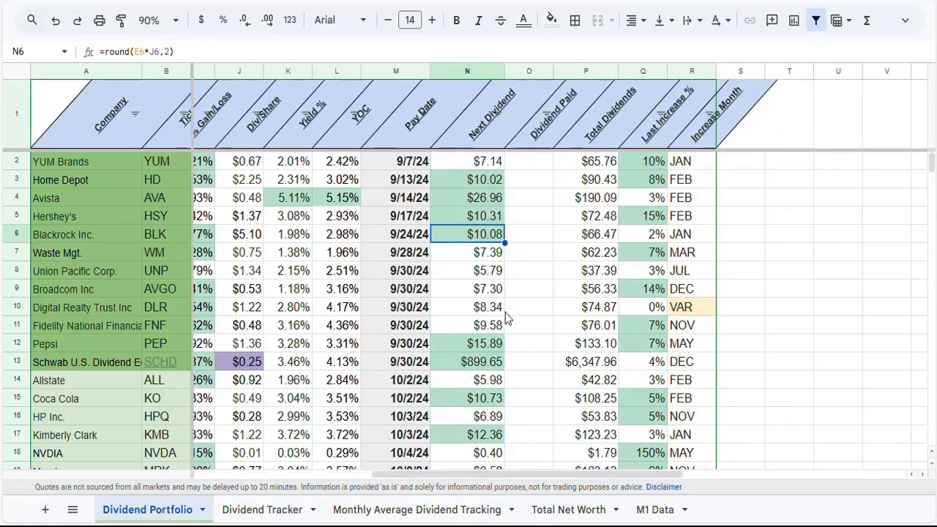
pyautogui.scroll(-10, 512, 280)
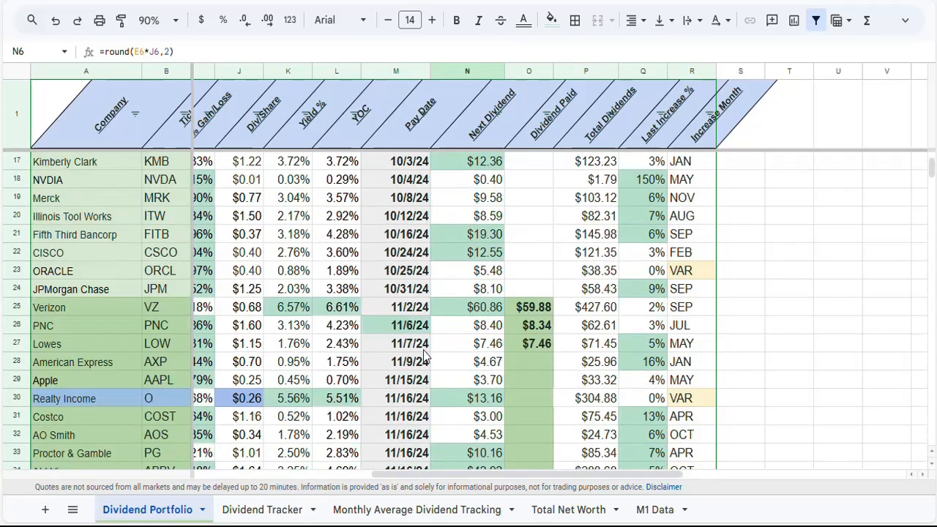
pyautogui.scroll(-1, 423, 354)
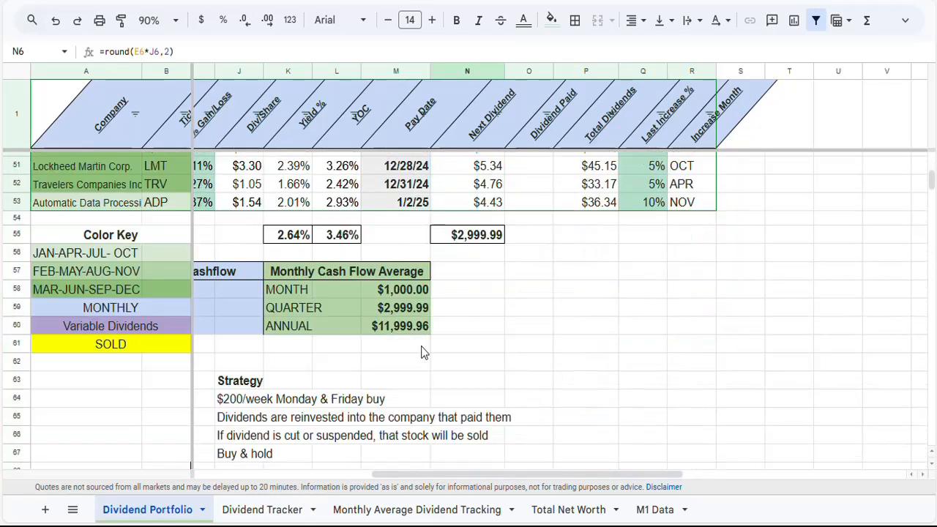
pyautogui.click(401, 292)
pyautogui.moveTo(428, 473); pyautogui.dragTo(344, 472)
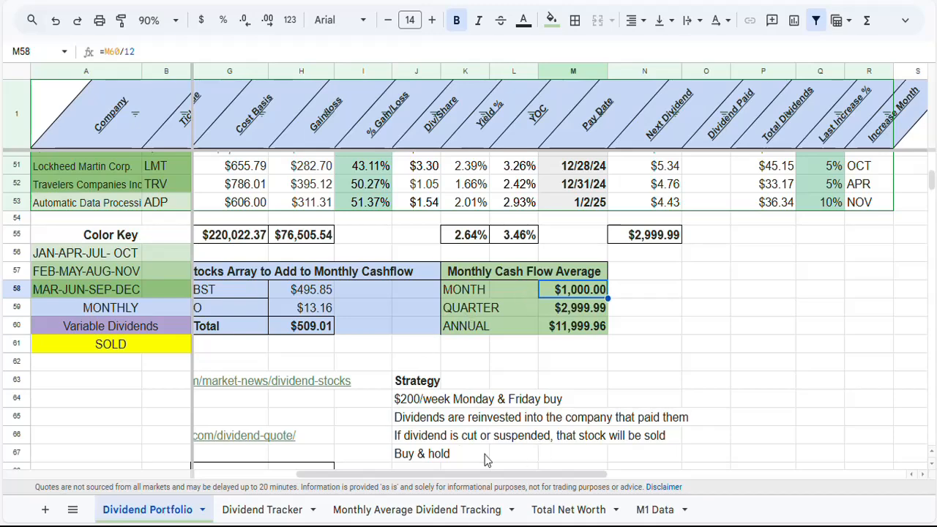
# On the Monthly Average Dividend Tracking sheet, examine the logged events from December 2022 through the SCHD dividend decrease of 3/20/2024
pyautogui.click(431, 511)
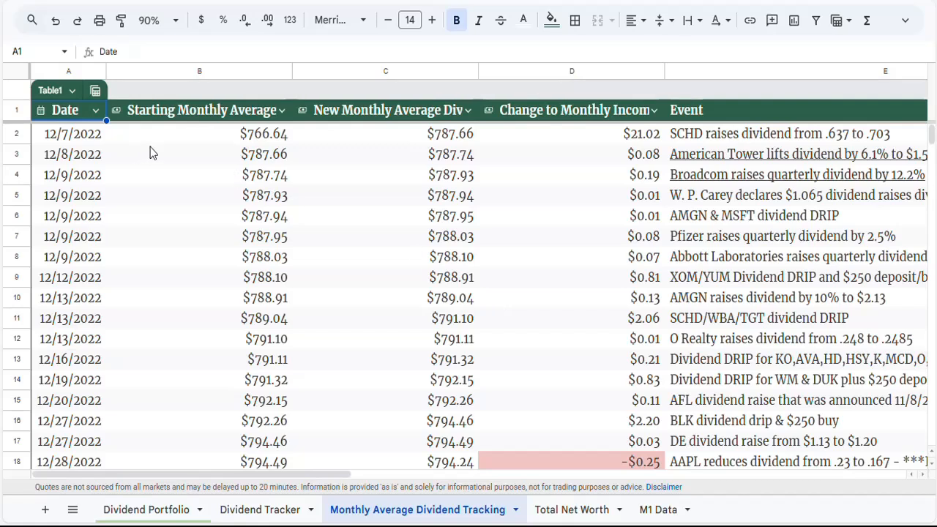
pyautogui.click(687, 140)
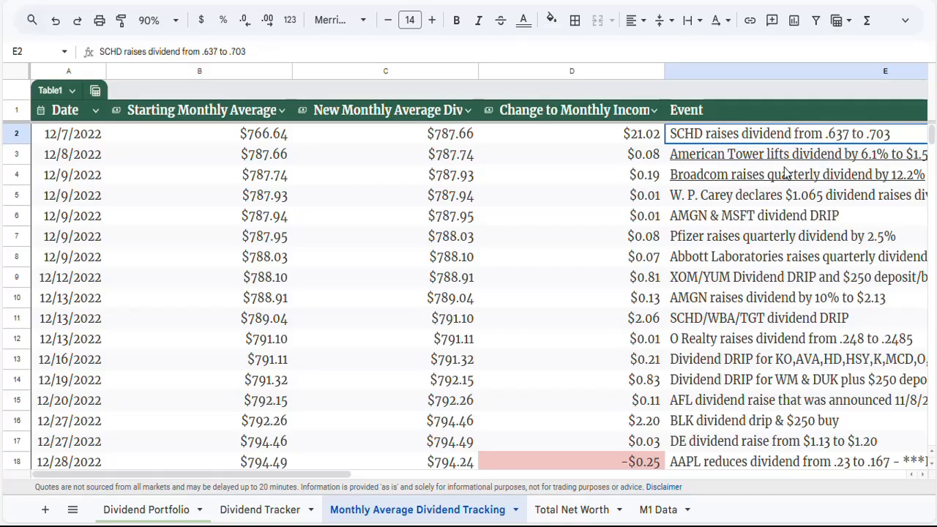
pyautogui.scroll(-5, 739, 233)
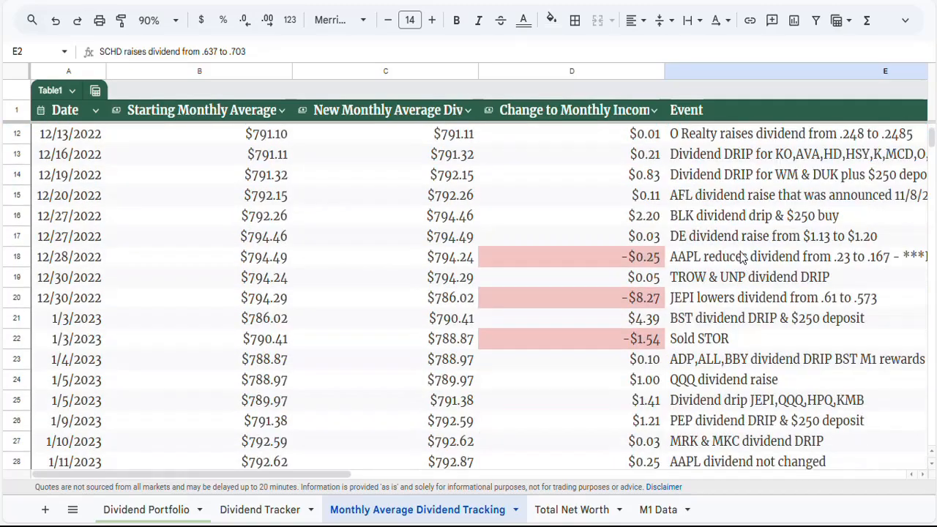
pyautogui.scroll(-12, 725, 271)
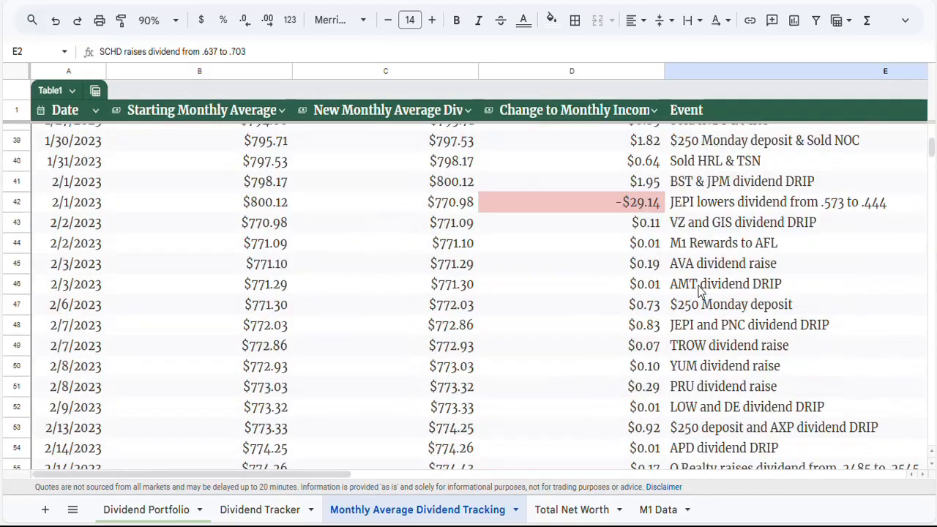
pyautogui.scroll(-20, 699, 290)
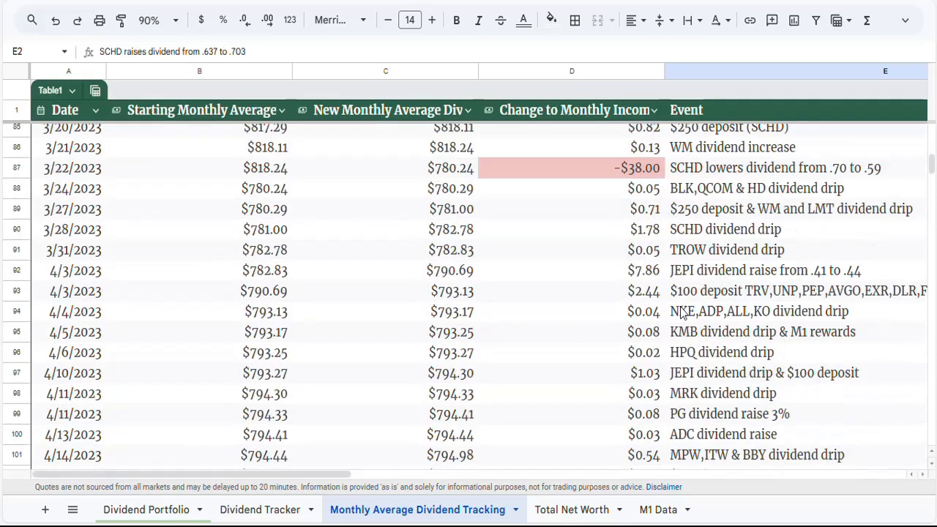
pyautogui.scroll(-20, 681, 313)
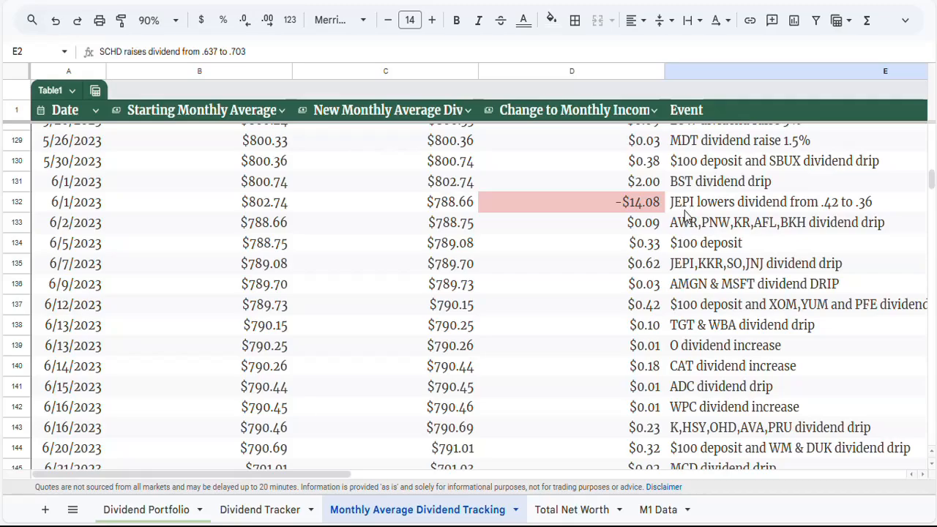
pyautogui.scroll(-18, 663, 277)
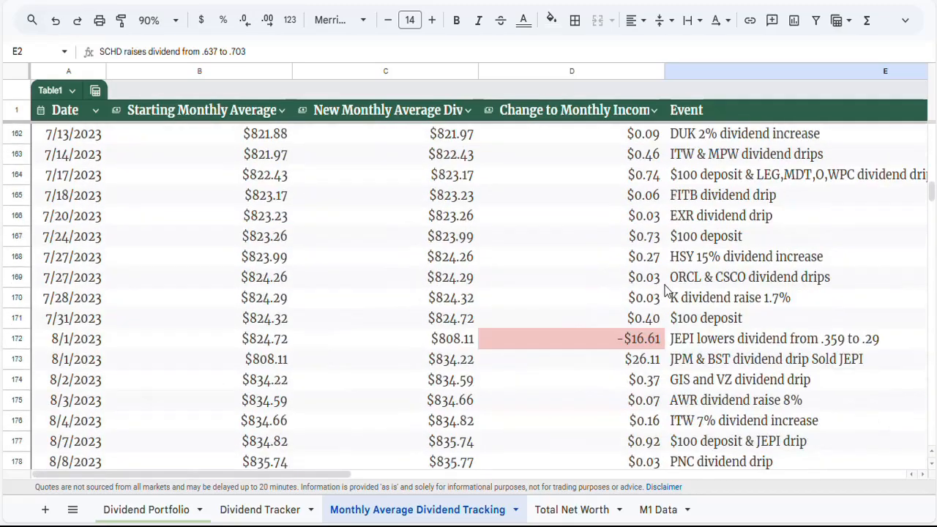
pyautogui.scroll(-6, 671, 268)
pyautogui.scroll(-20, 667, 270)
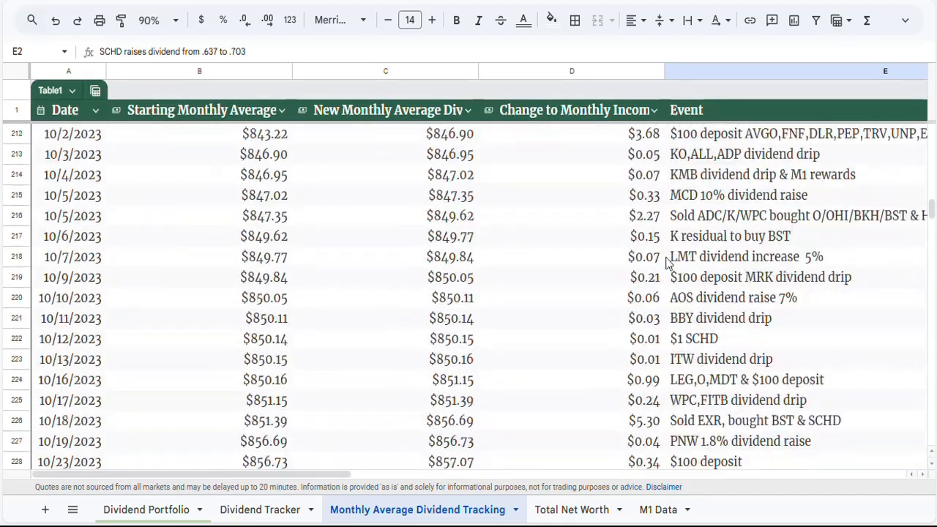
pyautogui.scroll(-13, 663, 271)
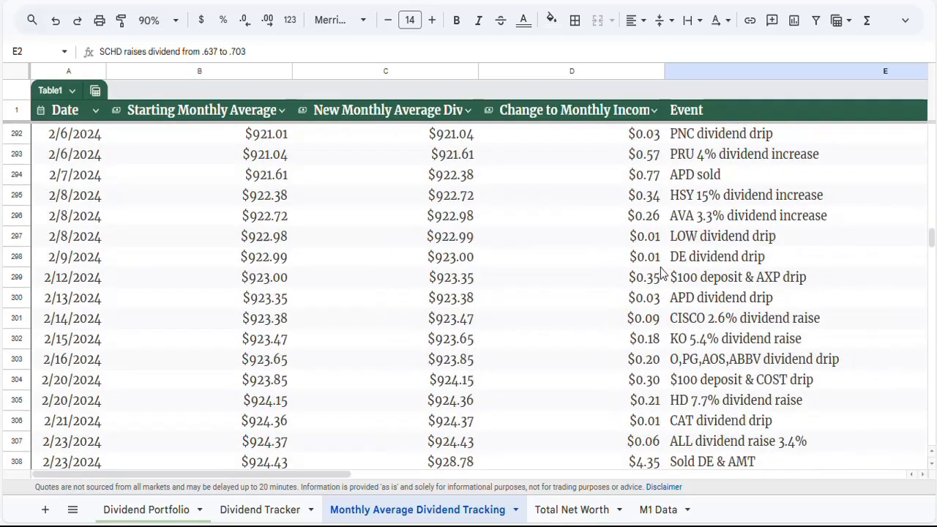
pyautogui.scroll(-6, 663, 272)
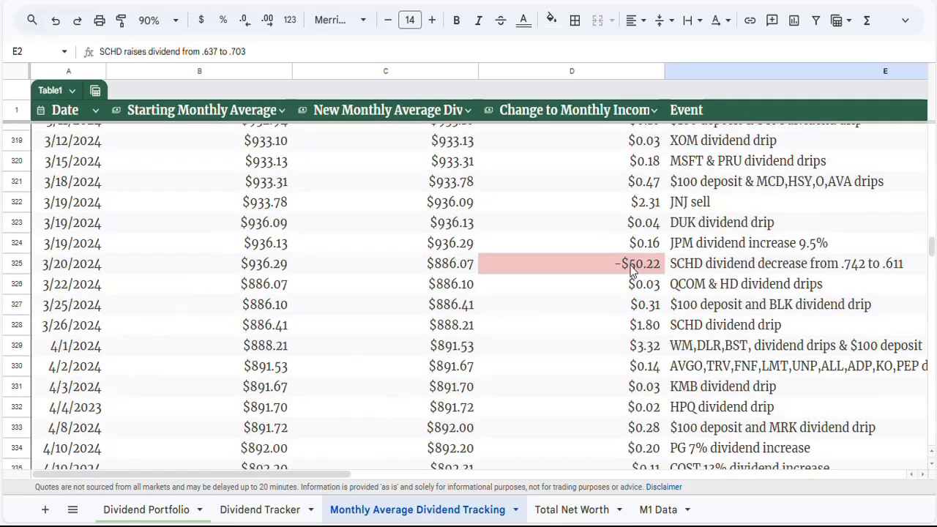
pyautogui.click(628, 270)
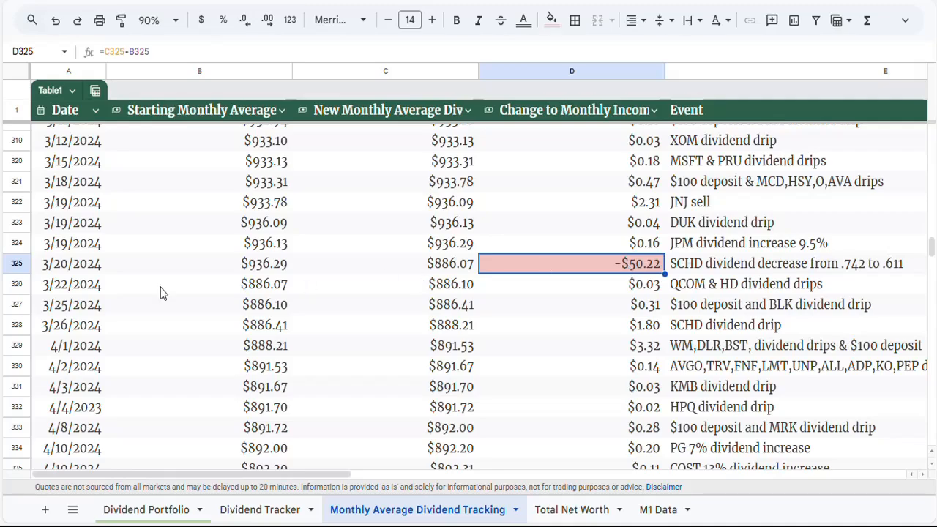
# Examine the log entries after March 2024 up to the monthly income change for SCHD's 9/24/2024 dividend decrease
pyautogui.scroll(-3, 662, 263)
pyautogui.scroll(-18, 663, 265)
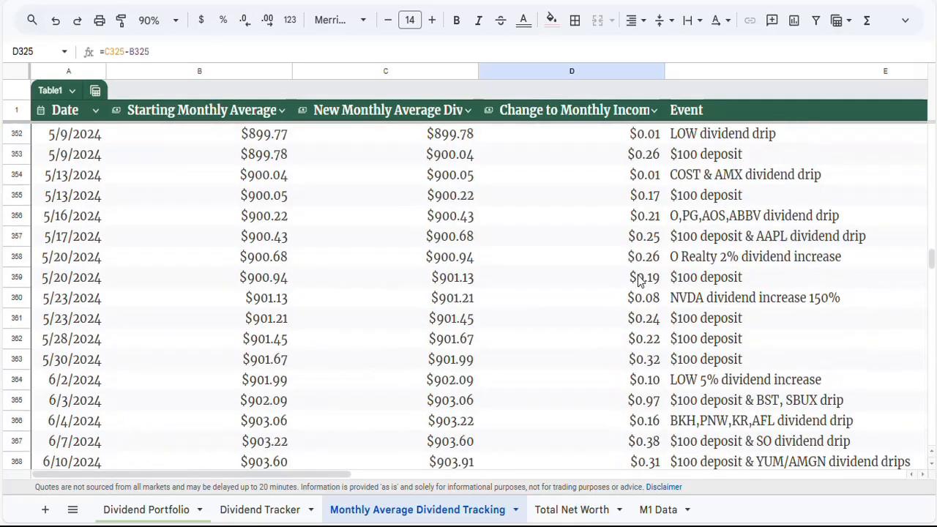
pyautogui.scroll(-2, 636, 282)
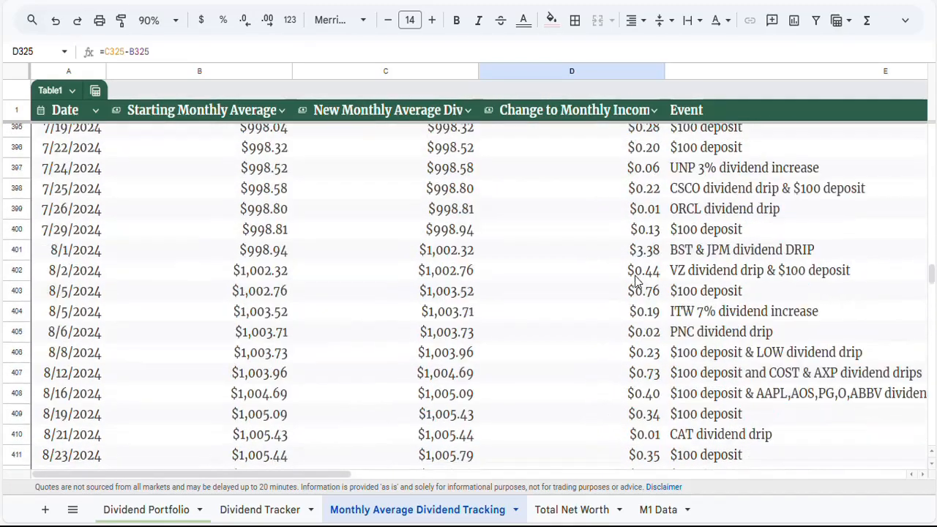
pyautogui.scroll(-8, 635, 281)
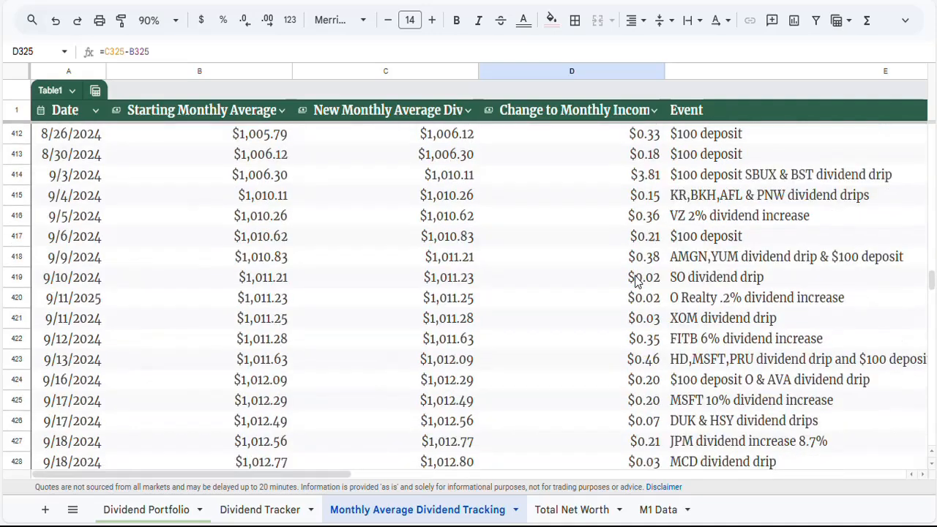
pyautogui.click(630, 271)
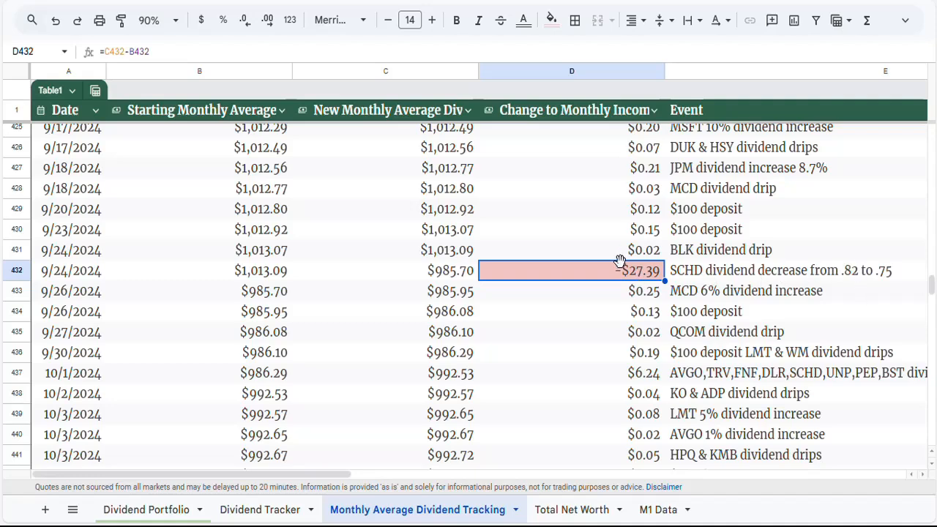
# Enter 1000 as the new monthly average for the 11/6/2024 $100 deposit and fill the change formula down to that row
pyautogui.scroll(-8, 578, 287)
pyautogui.scroll(-1, 554, 286)
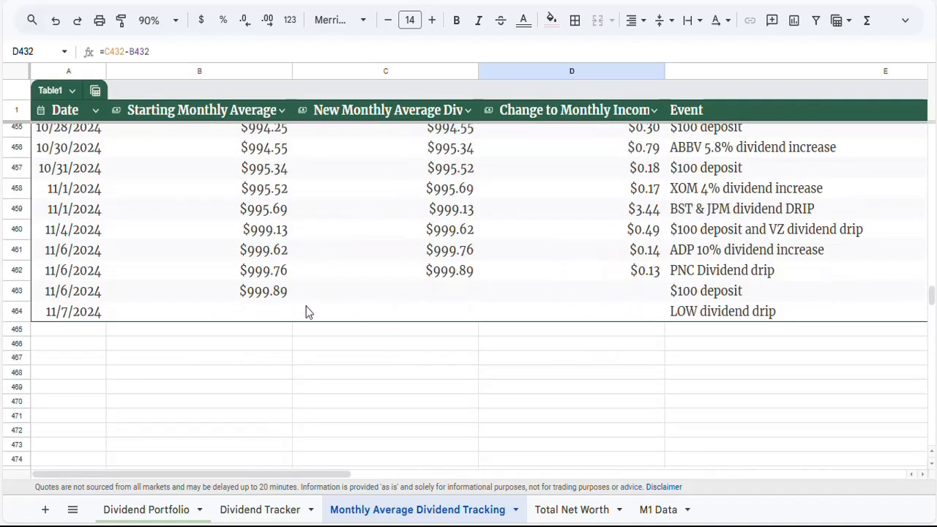
pyautogui.click(380, 295)
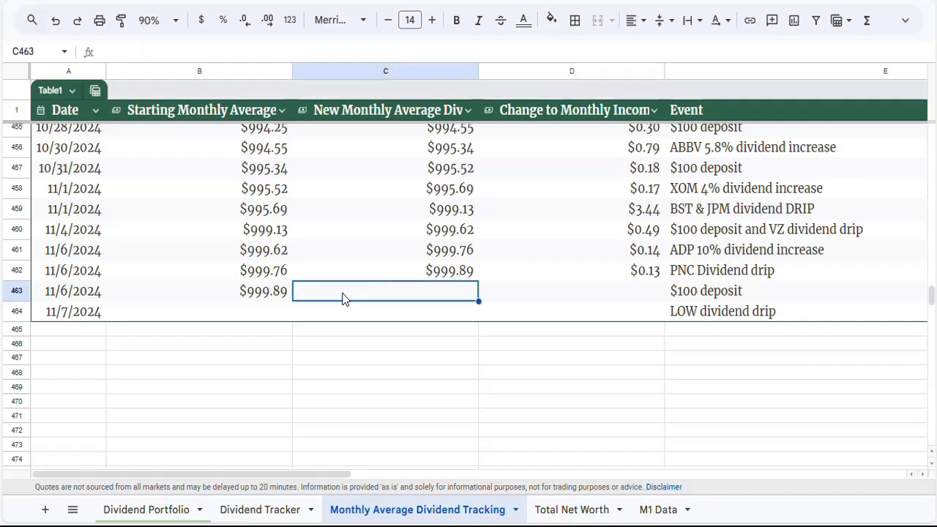
pyautogui.write('1000')
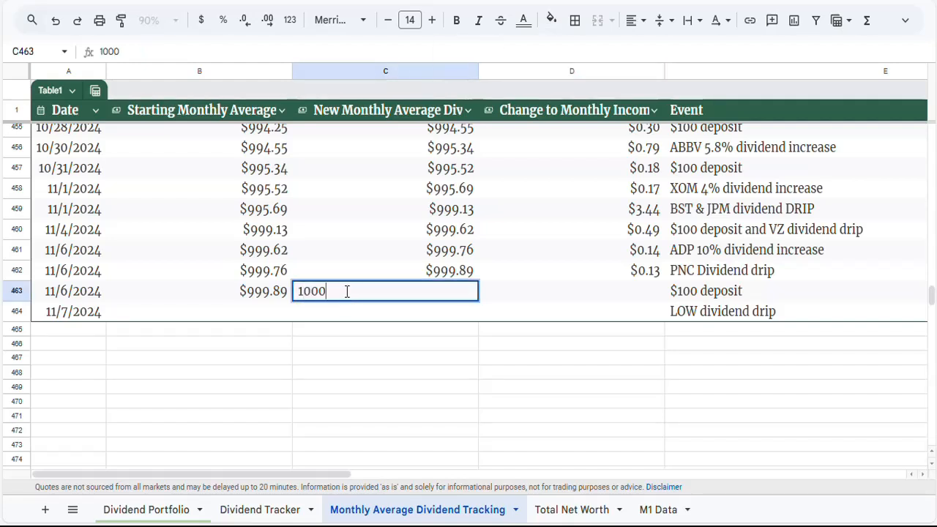
pyautogui.click(561, 290)
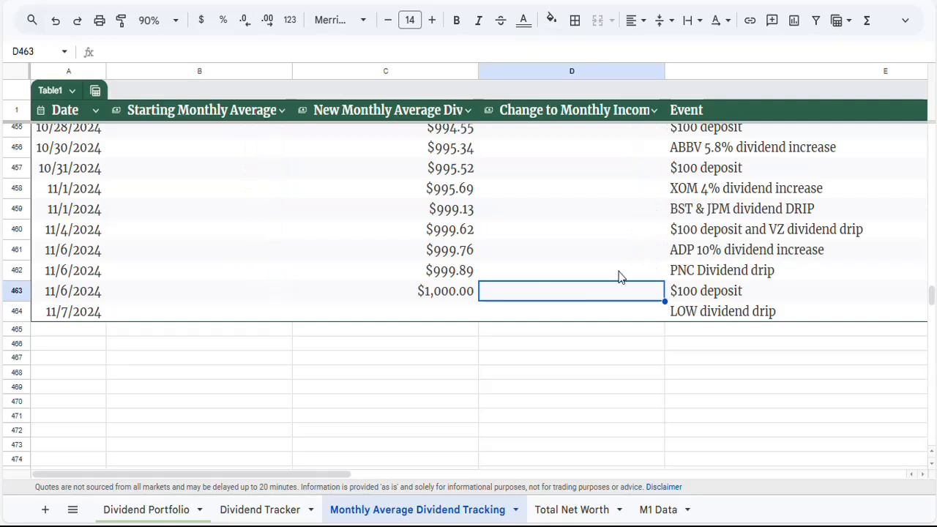
pyautogui.click(626, 275)
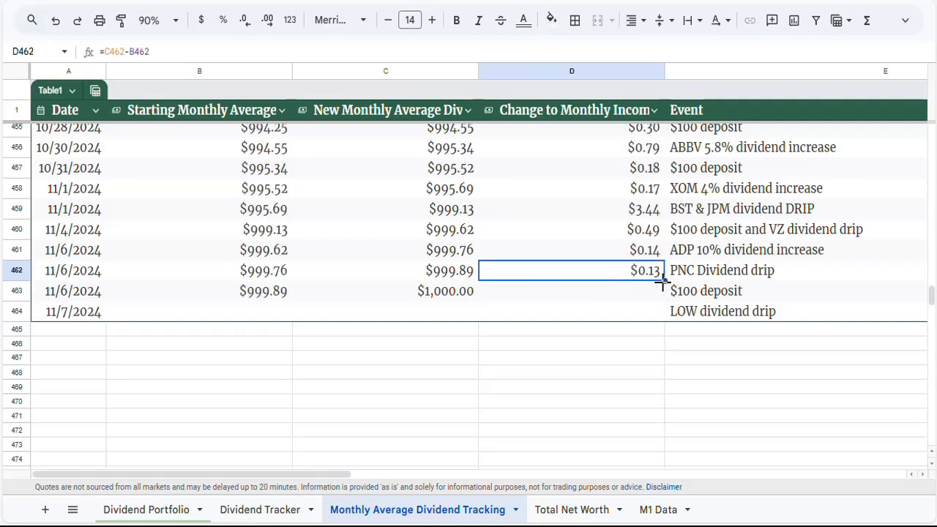
pyautogui.moveTo(665, 284); pyautogui.dragTo(691, 302)
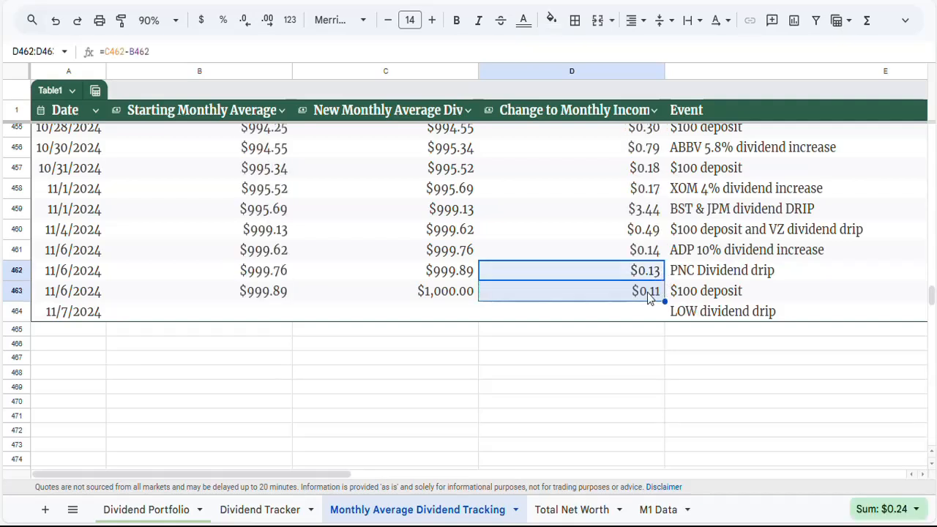
# Fill the Starting Monthly Average formula down to the 11/7/2024 LOW dividend drip row
pyautogui.click(235, 306)
pyautogui.click(234, 298)
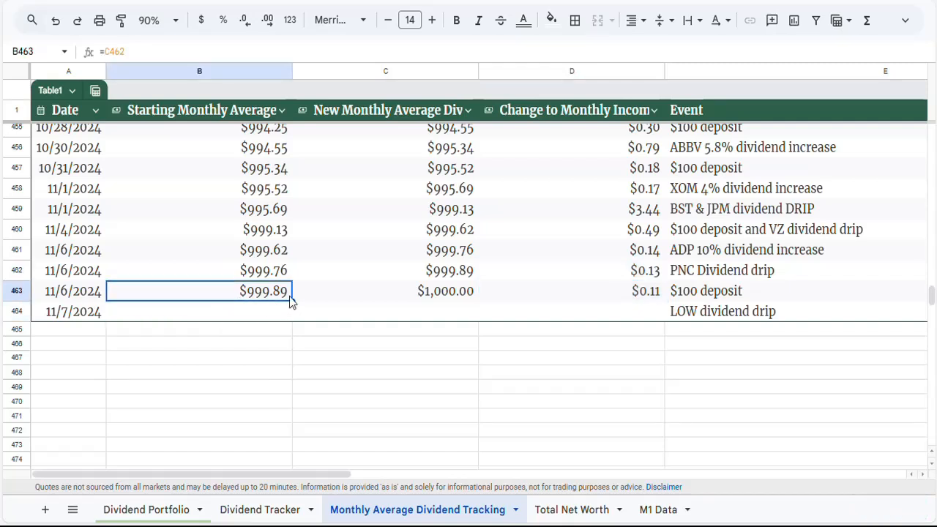
pyautogui.moveTo(290, 300); pyautogui.dragTo(287, 314)
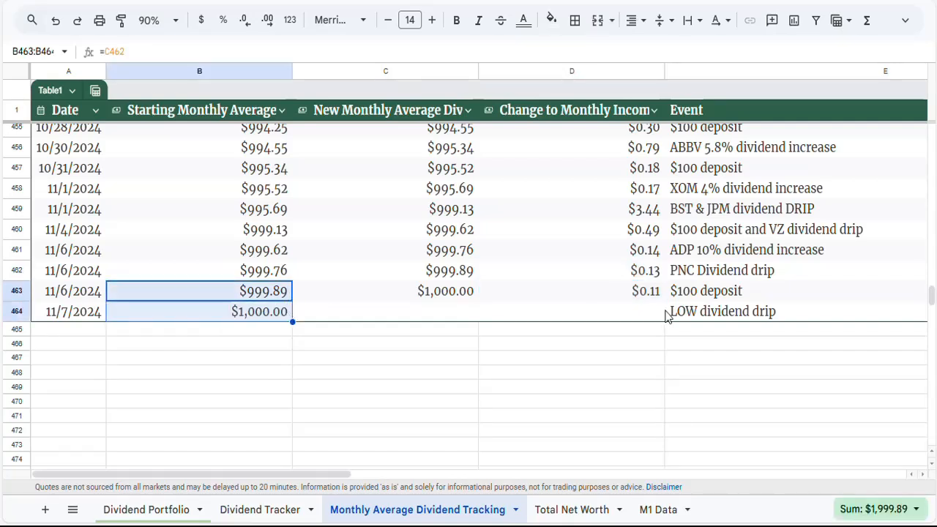
pyautogui.click(688, 315)
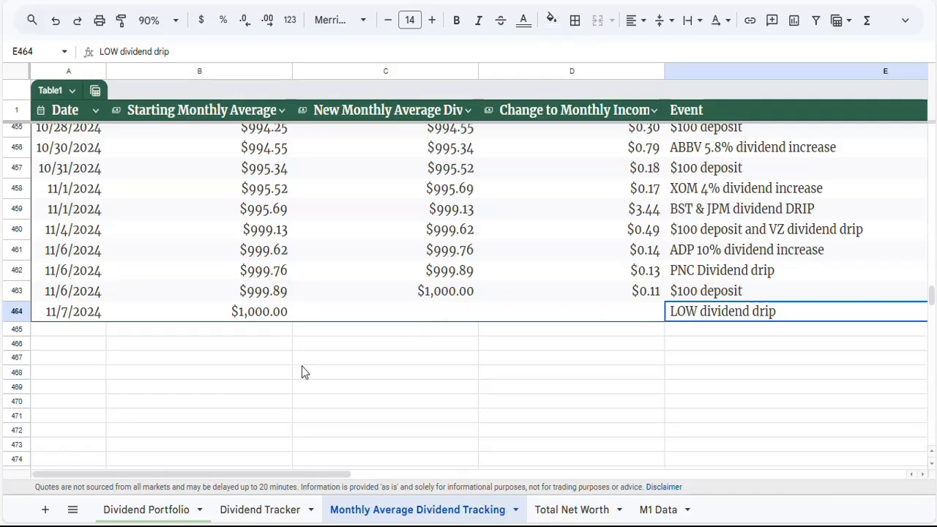
# On the Dividend Portfolio sheet, check the Dividend Paid entry and the Next Dividend formula for Lowes
pyautogui.click(180, 508)
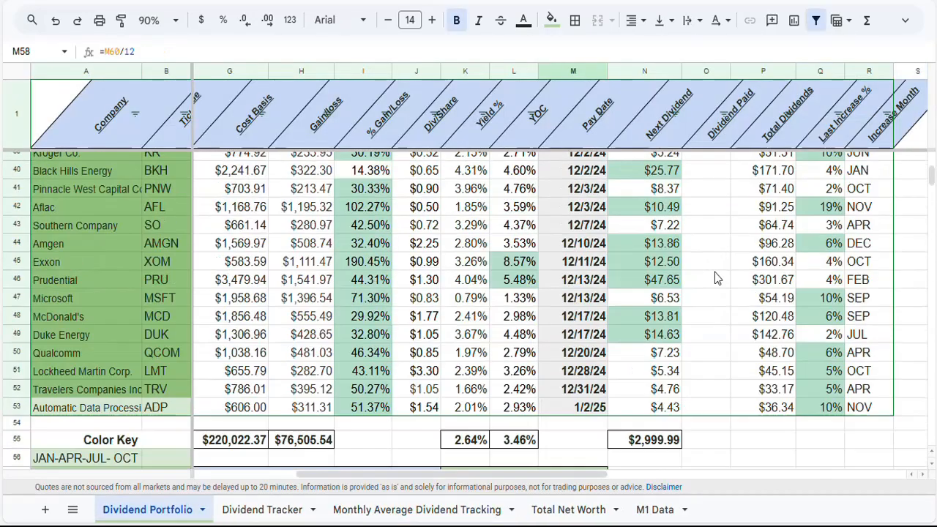
pyautogui.scroll(5, 718, 279)
pyautogui.click(714, 278)
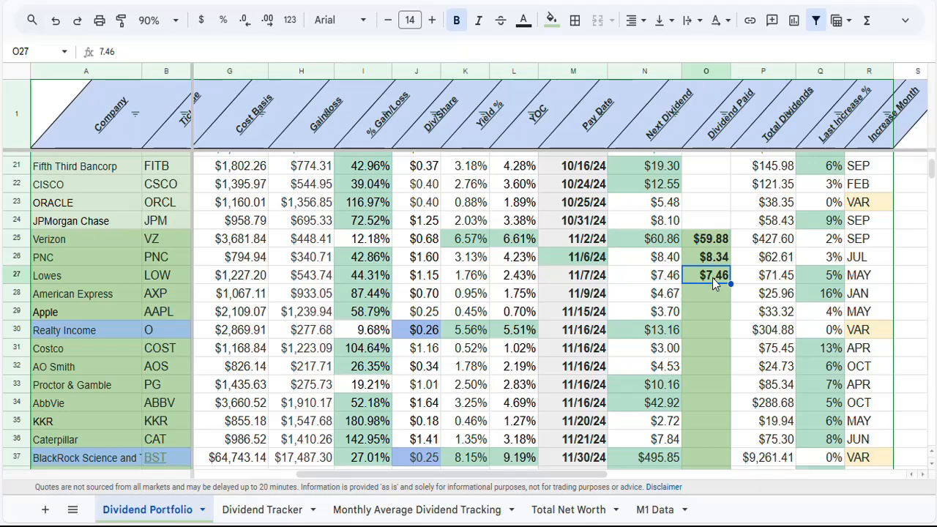
pyautogui.click(662, 278)
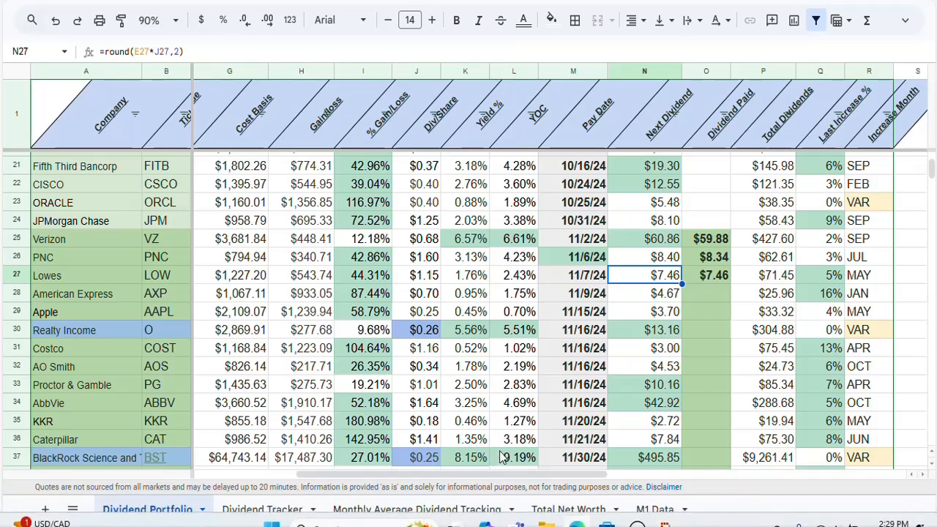
# On the Monthly Average Dividend Tracking sheet, examine the October and November 2024 income changes, including the ABBV increase and the BST & JPM DRIP
pyautogui.click(491, 509)
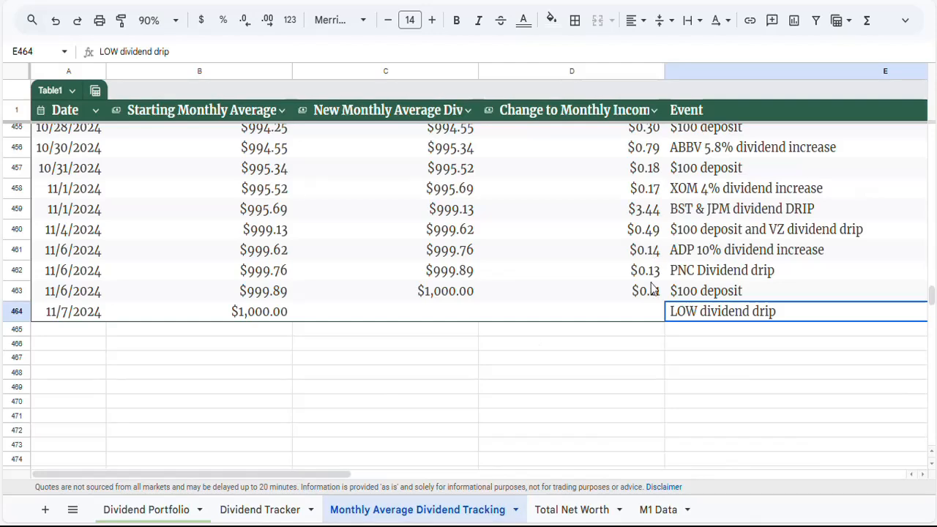
pyautogui.click(617, 313)
pyautogui.scroll(1, 615, 316)
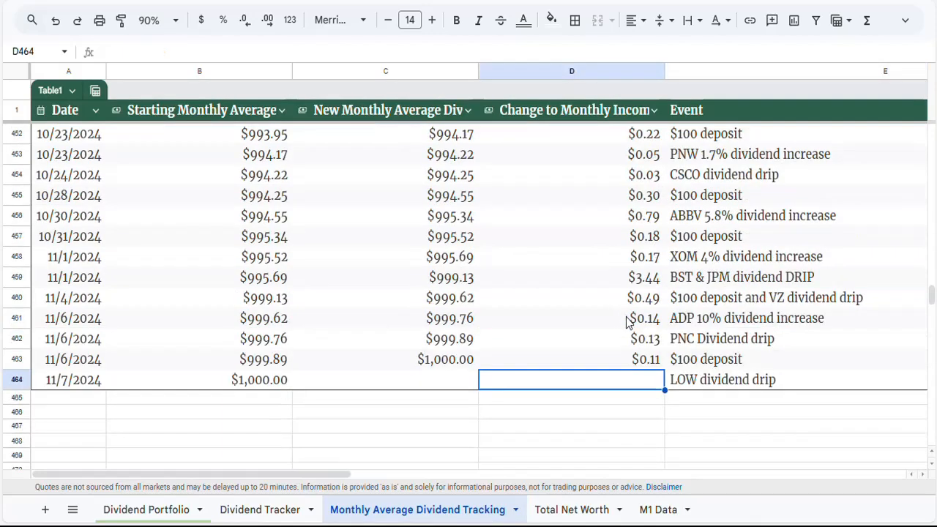
pyautogui.click(653, 214)
pyautogui.scroll(1, 657, 277)
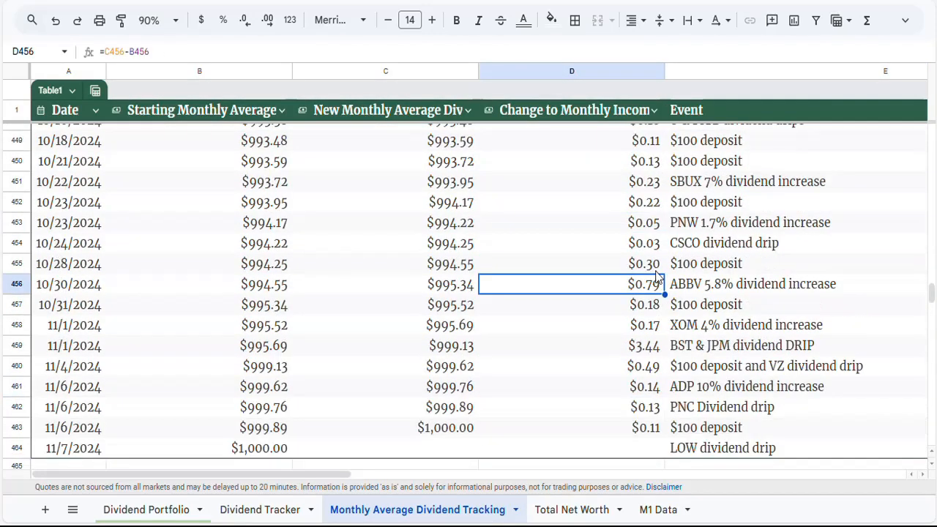
pyautogui.scroll(1, 732, 308)
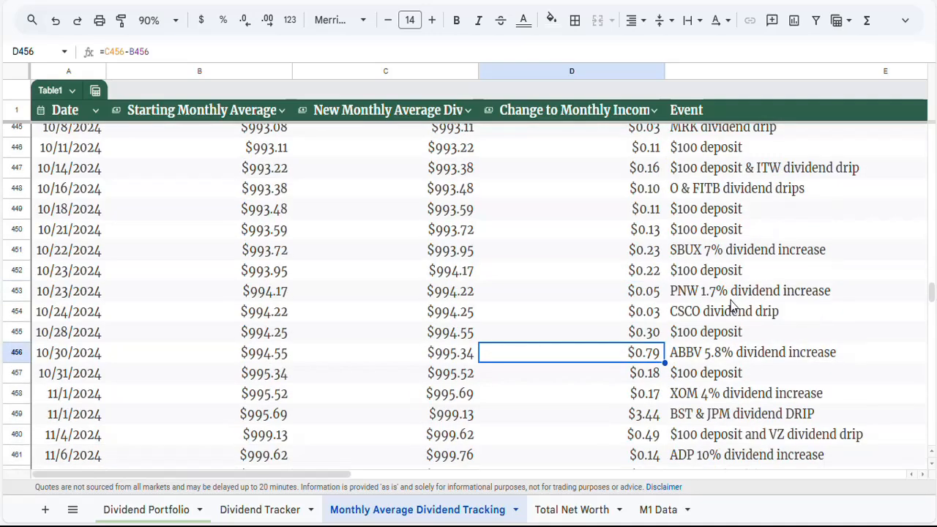
pyautogui.scroll(3, 733, 306)
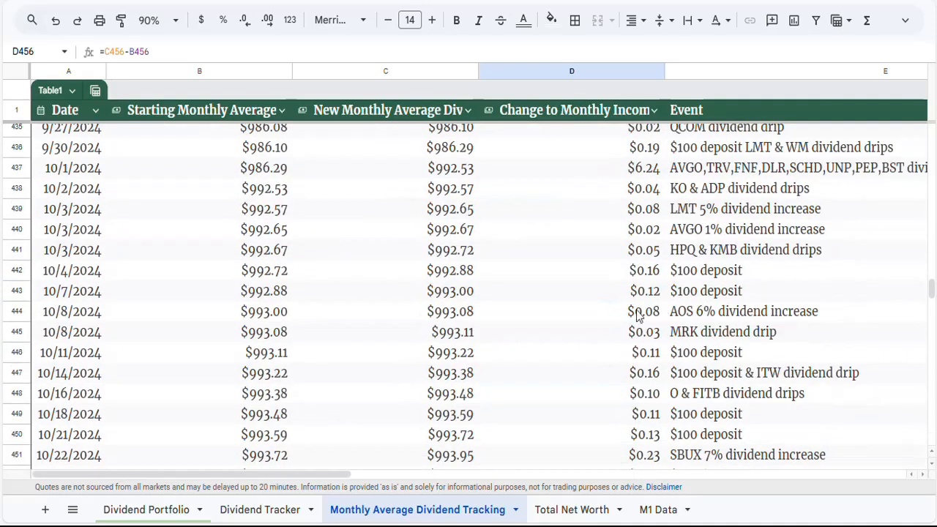
pyautogui.scroll(-3, 638, 315)
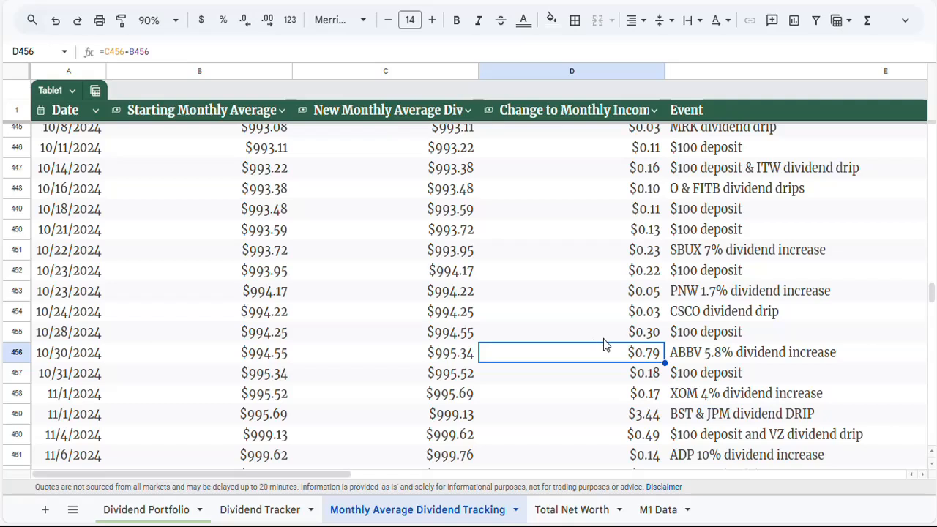
pyautogui.scroll(-1, 603, 345)
pyautogui.click(637, 348)
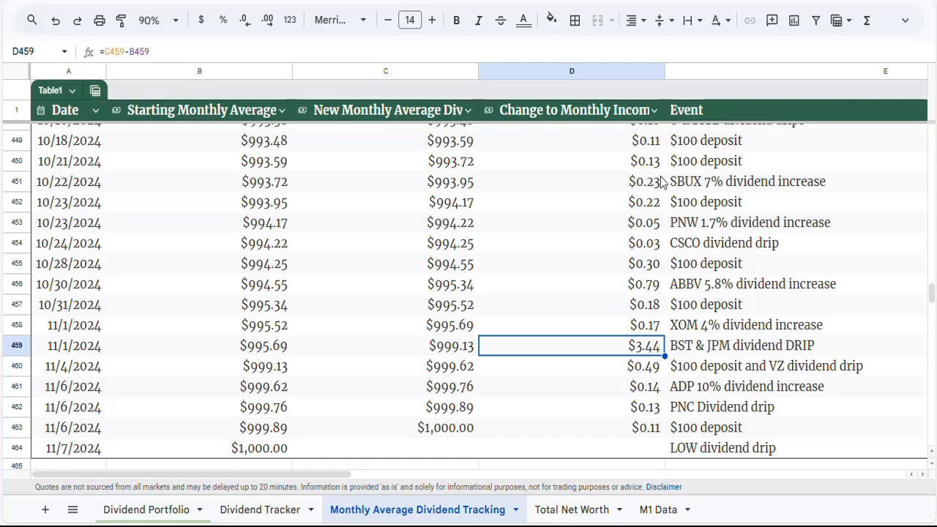
pyautogui.scroll(-1, 531, 192)
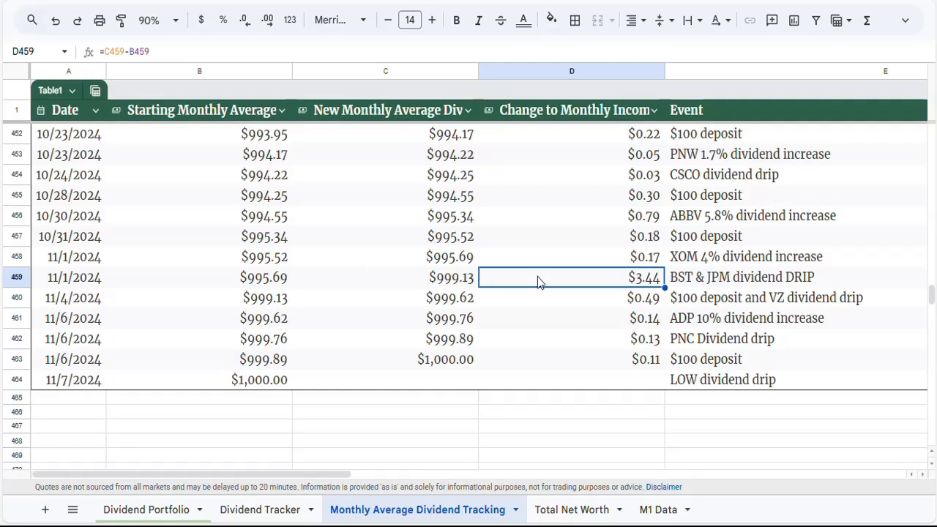
# Total the November 2024 monthly income changes, from the XOM dividend increase through the 11/6/2024 $100 deposit
pyautogui.click(583, 266)
pyautogui.moveTo(583, 263); pyautogui.dragTo(576, 359)
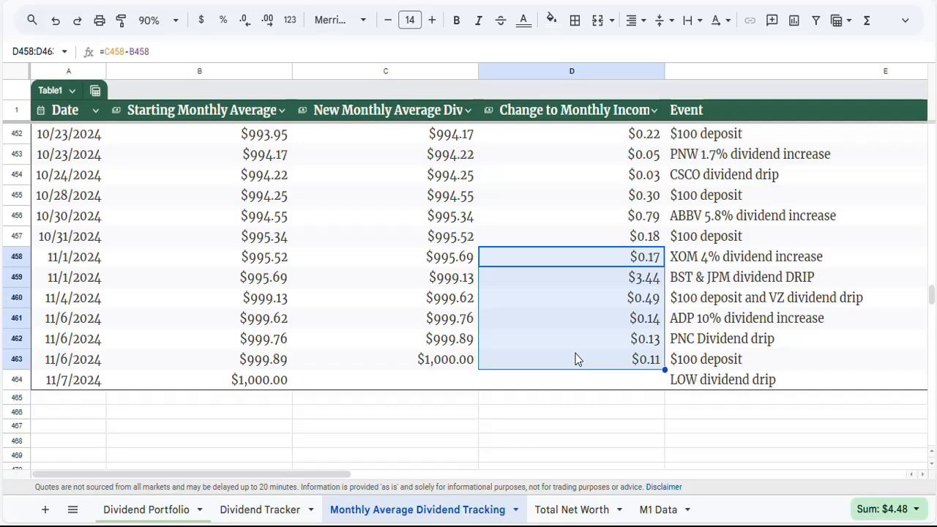
# On the Dividend Tracker sheet, review the January 2021 starting row and the November 2024 Portfolio Value and Dividends Paid entries
pyautogui.click(247, 512)
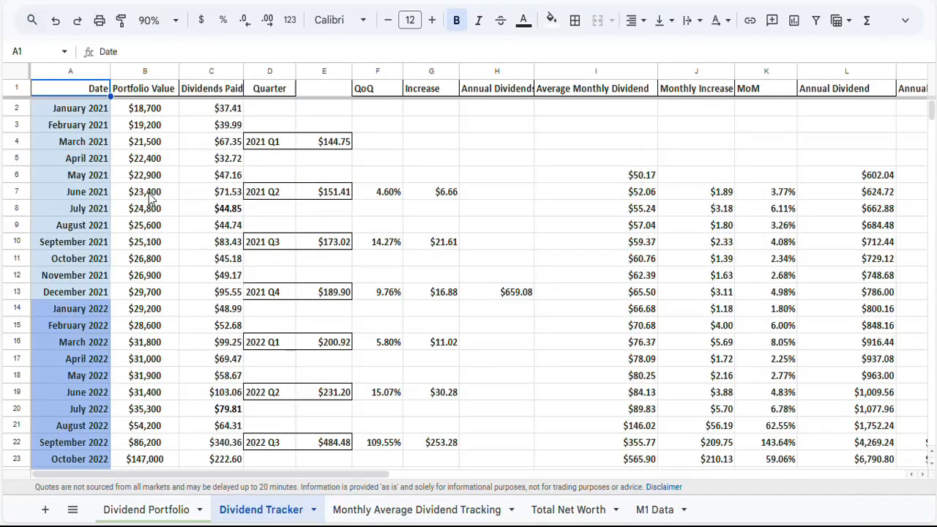
pyautogui.click(78, 110)
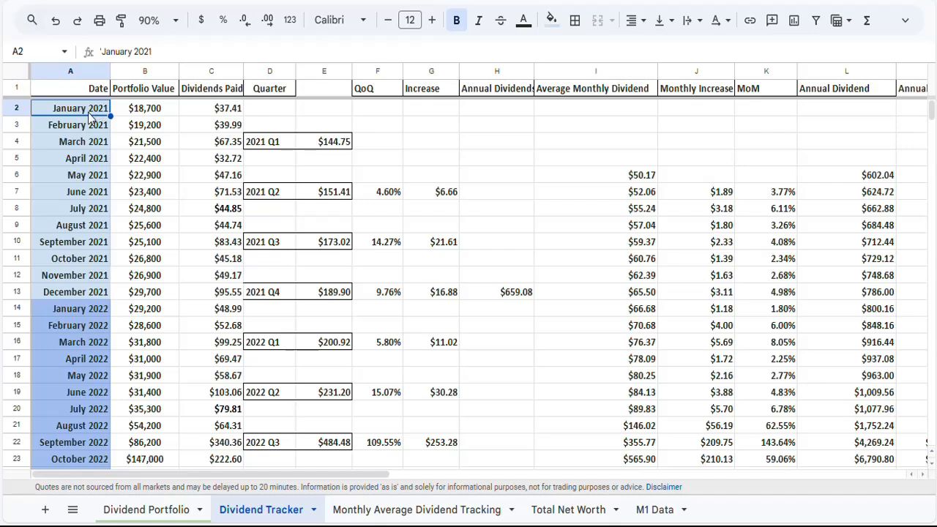
pyautogui.click(136, 115)
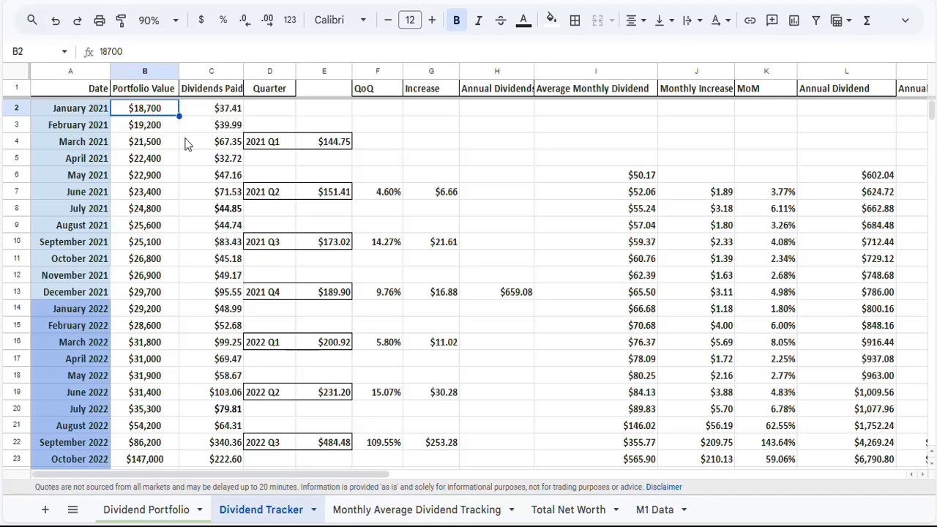
pyautogui.scroll(-8, 187, 147)
pyautogui.scroll(-3, 187, 146)
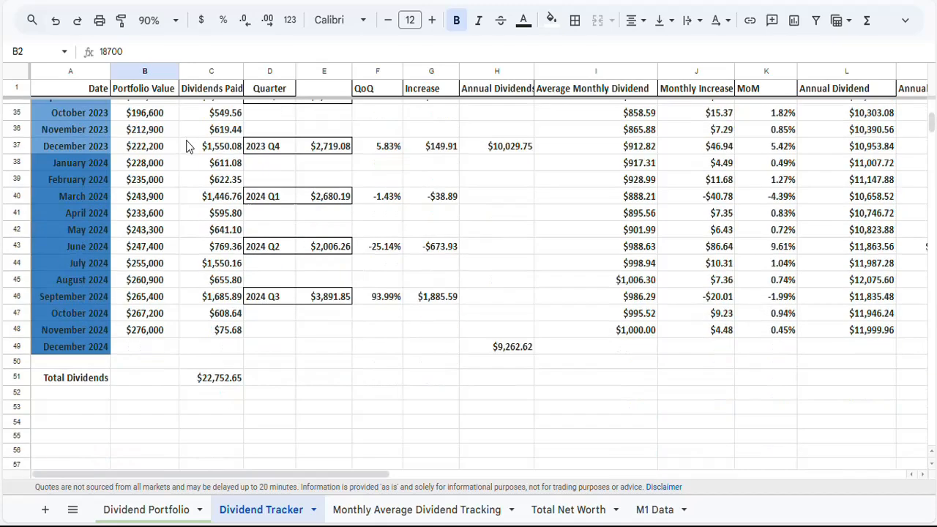
pyautogui.click(150, 335)
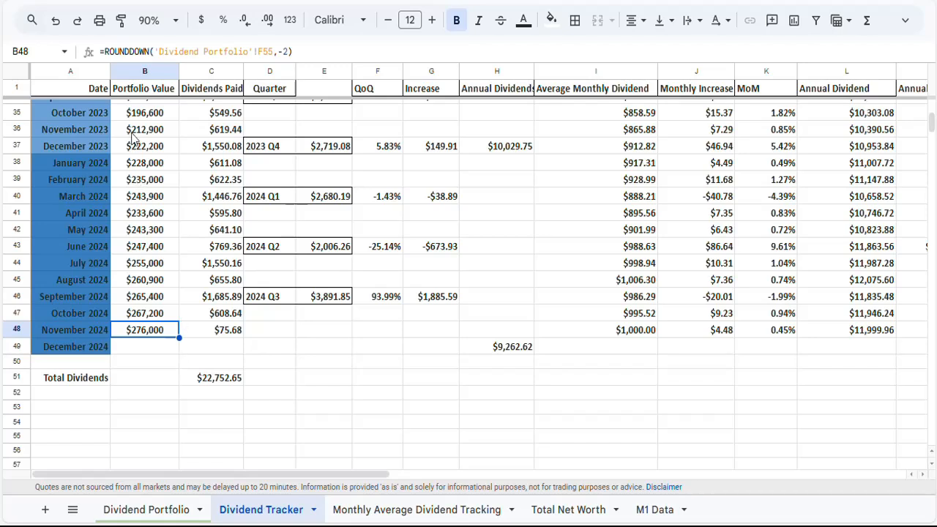
pyautogui.click(211, 334)
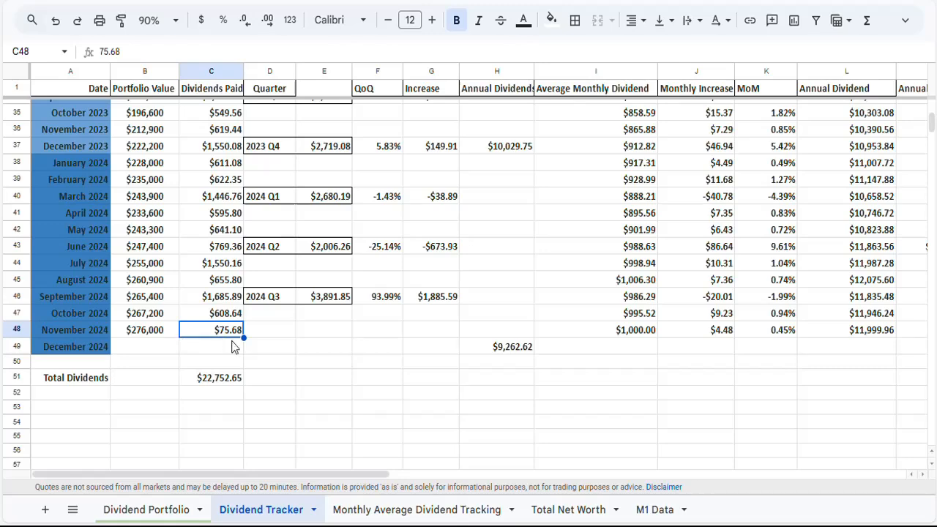
# Compare the Dividends Paid for October and November 2024 with the same months of 2023
pyautogui.scroll(2, 234, 344)
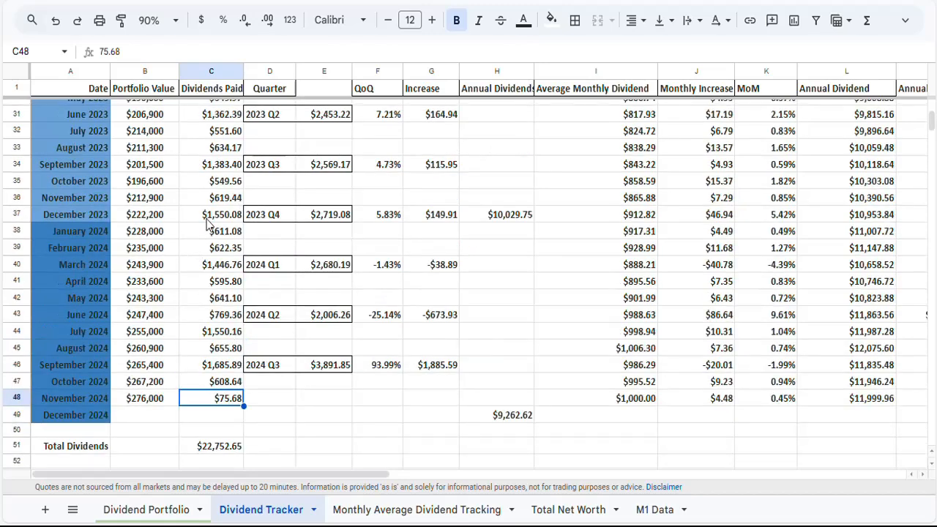
pyautogui.click(229, 202)
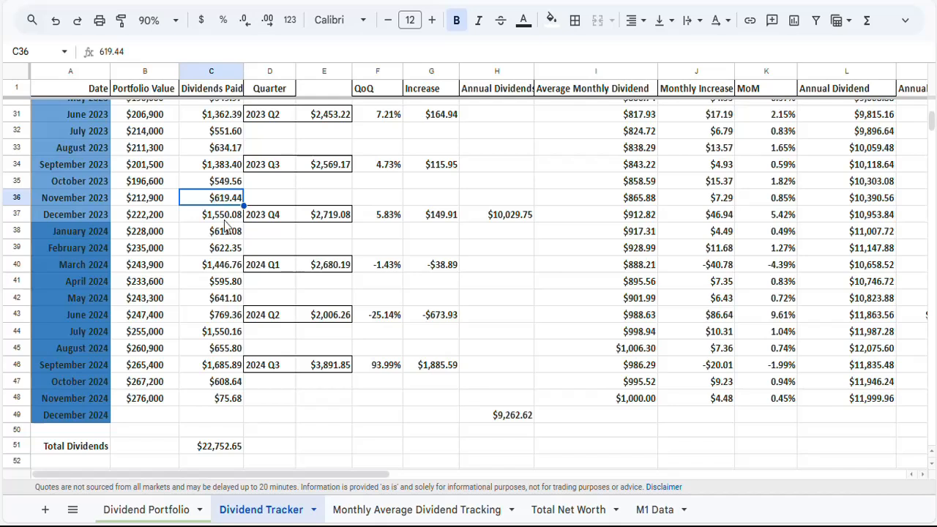
pyautogui.click(221, 386)
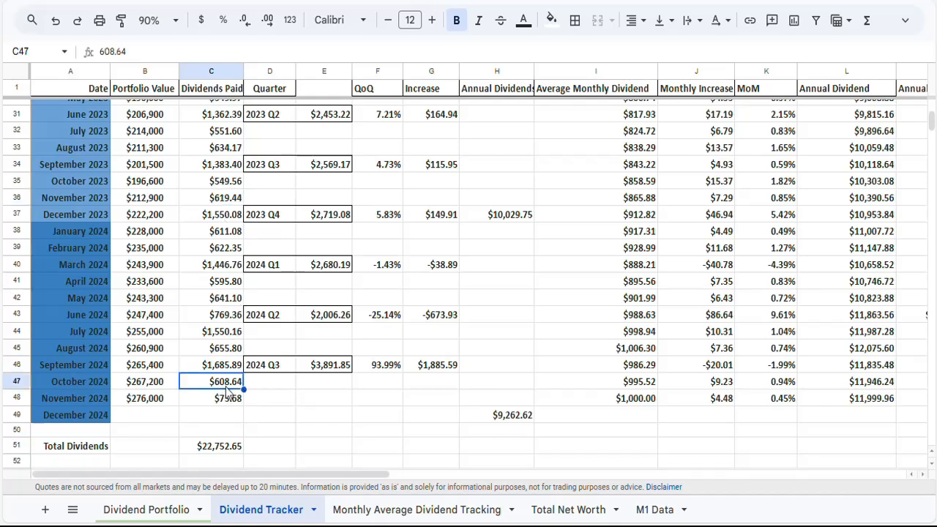
pyautogui.click(223, 181)
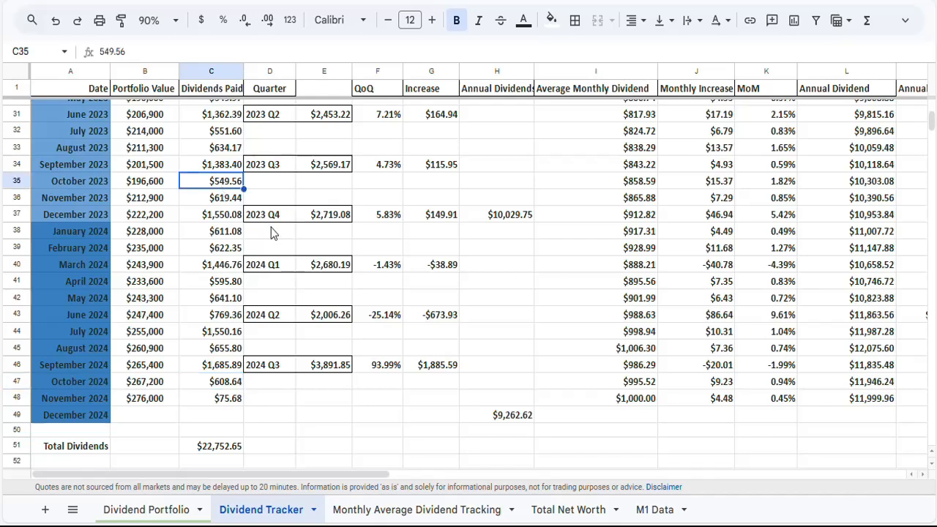
pyautogui.click(226, 403)
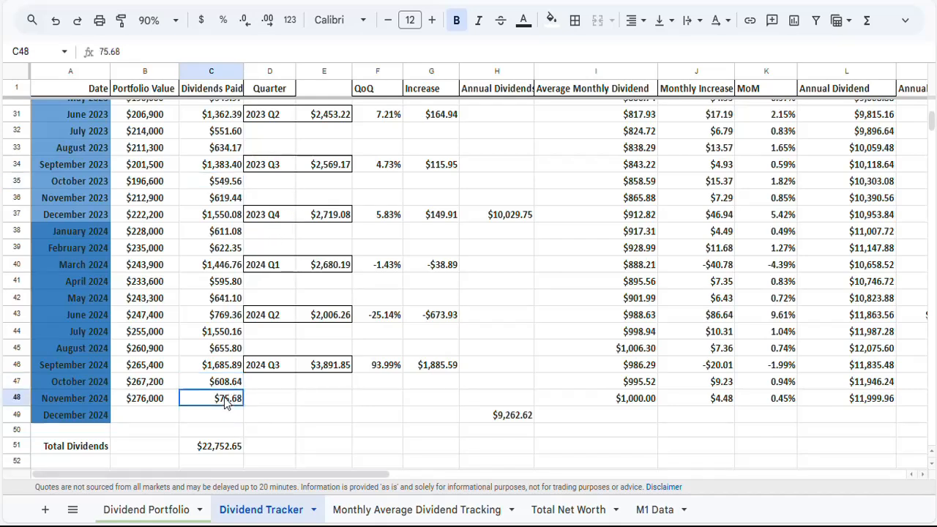
pyautogui.click(226, 201)
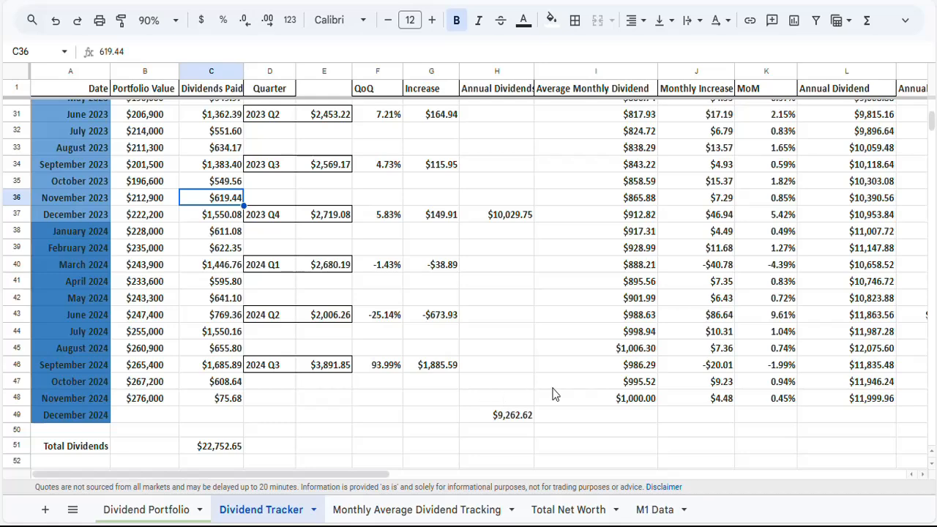
# Compare the November 2024 Average Monthly Dividend with November 2023 and August 2024, and check the September 2024 Monthly Increase
pyautogui.click(591, 398)
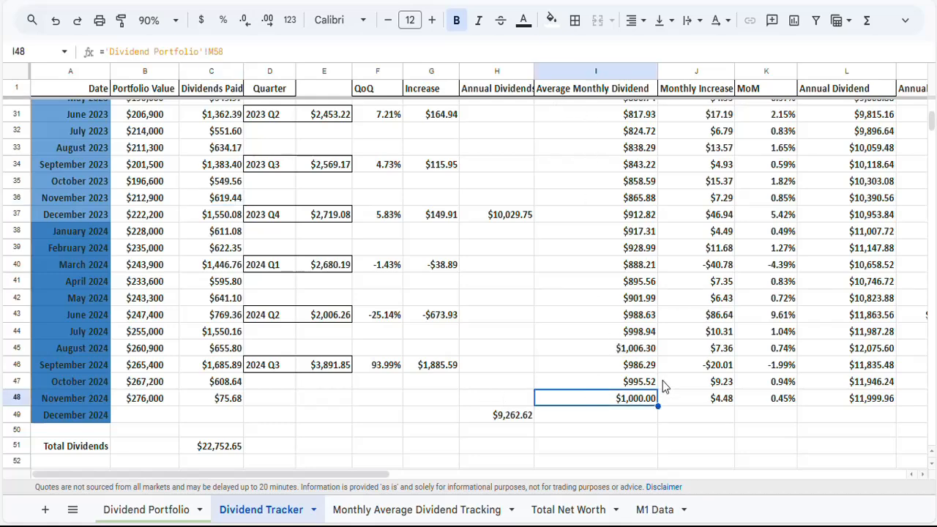
pyautogui.moveTo(366, 472); pyautogui.dragTo(401, 472)
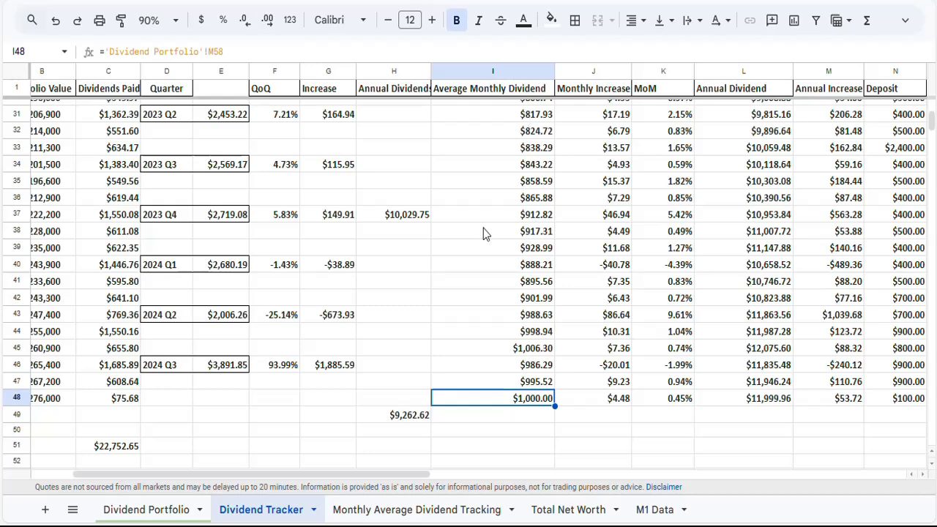
pyautogui.moveTo(401, 483); pyautogui.dragTo(287, 478)
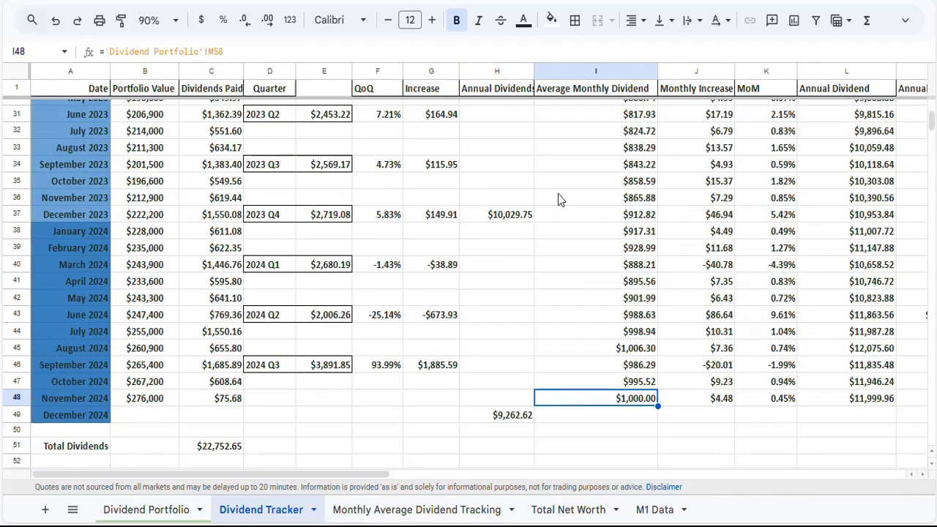
pyautogui.click(614, 200)
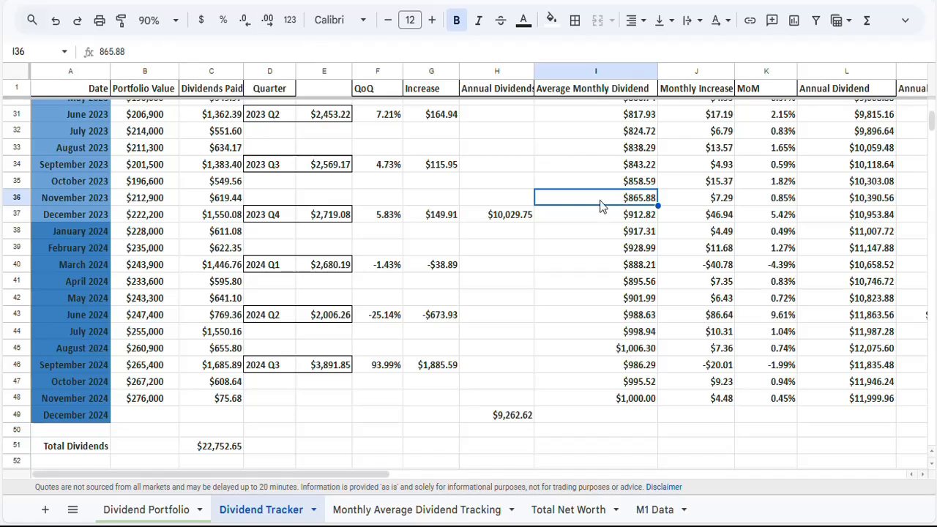
pyautogui.click(625, 400)
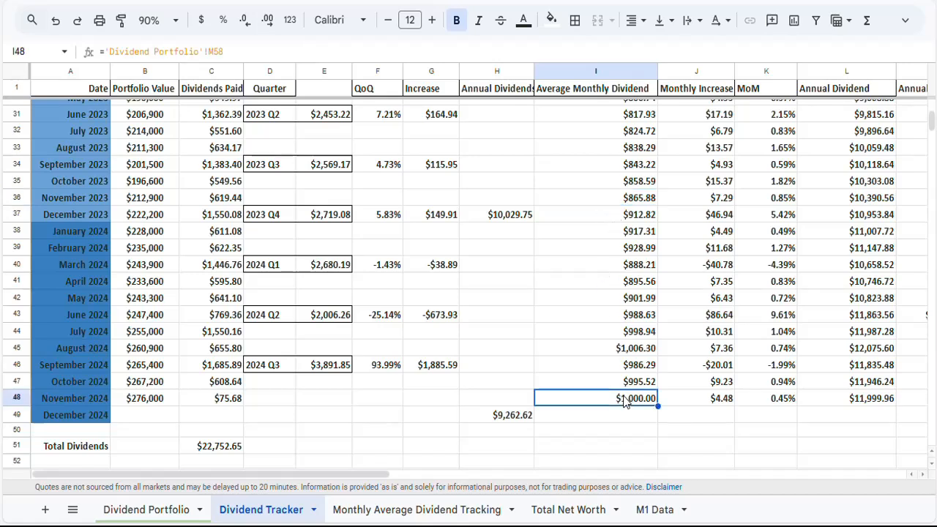
pyautogui.click(641, 350)
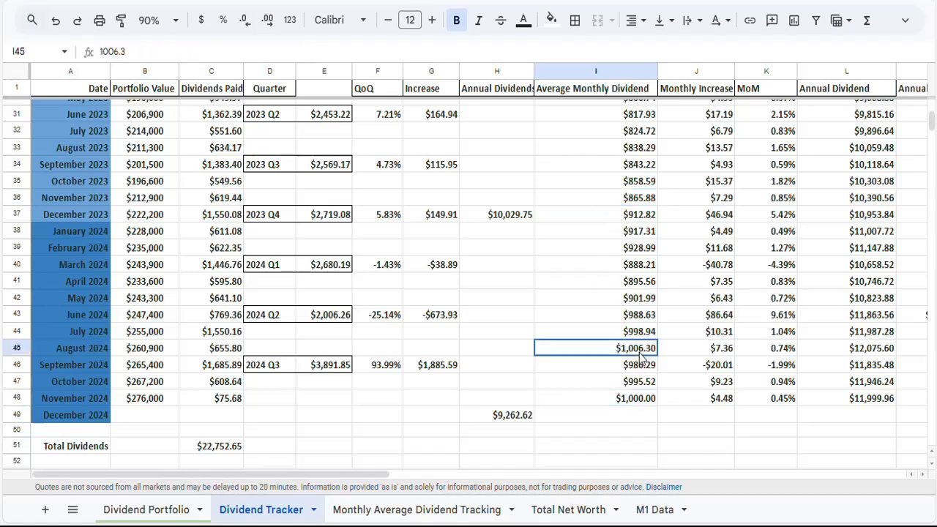
pyautogui.click(717, 364)
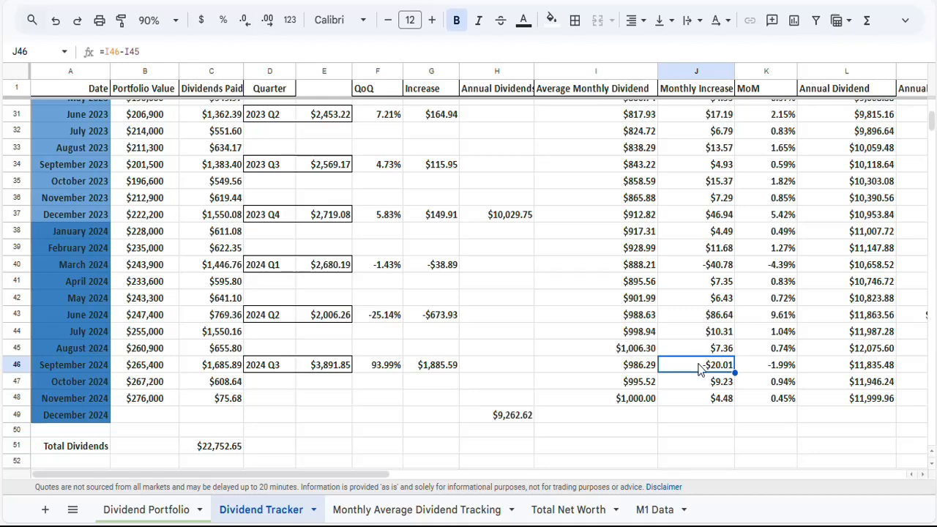
pyautogui.click(641, 398)
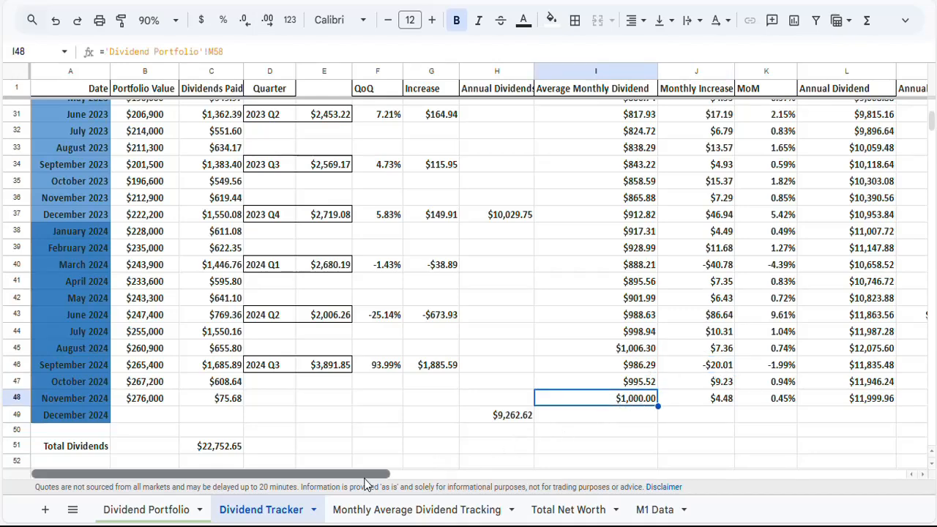
# Check the November 2024 Annual Dividend and Annual Increase formulas
pyautogui.moveTo(365, 476); pyautogui.dragTo(477, 464)
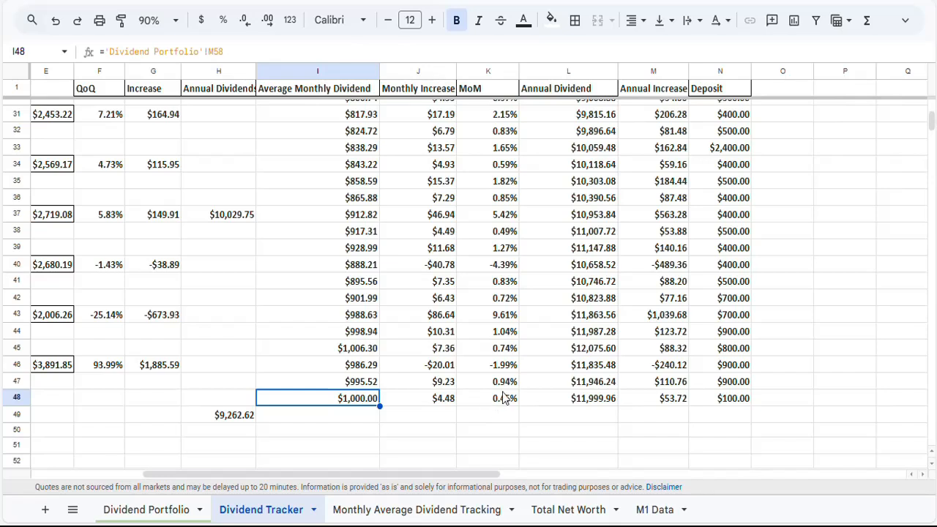
pyautogui.click(590, 401)
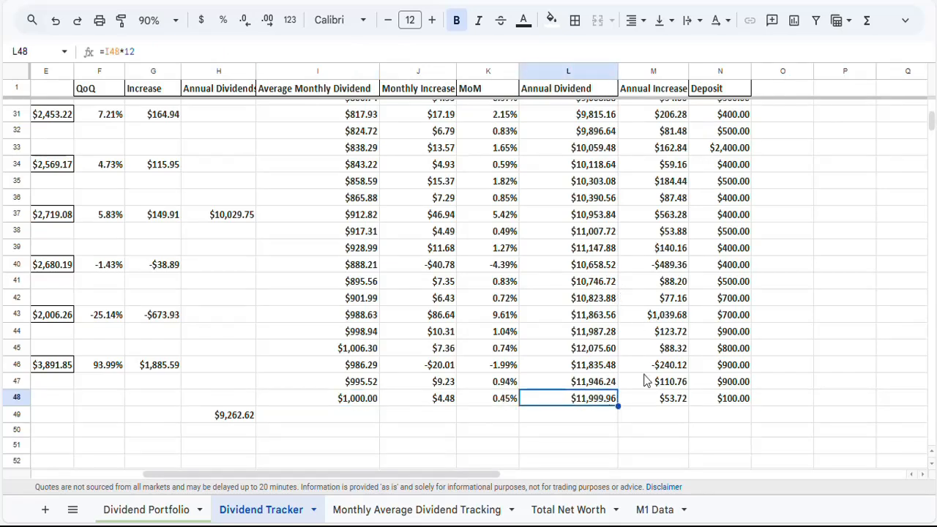
pyautogui.click(645, 401)
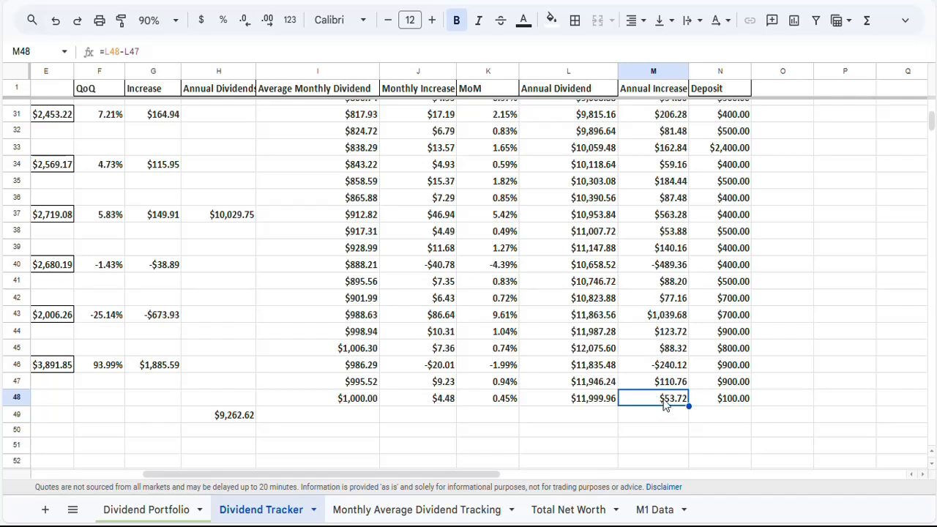
# Set the November 2024 Deposit to 200 on the Dividend Tracker sheet
pyautogui.click(730, 403)
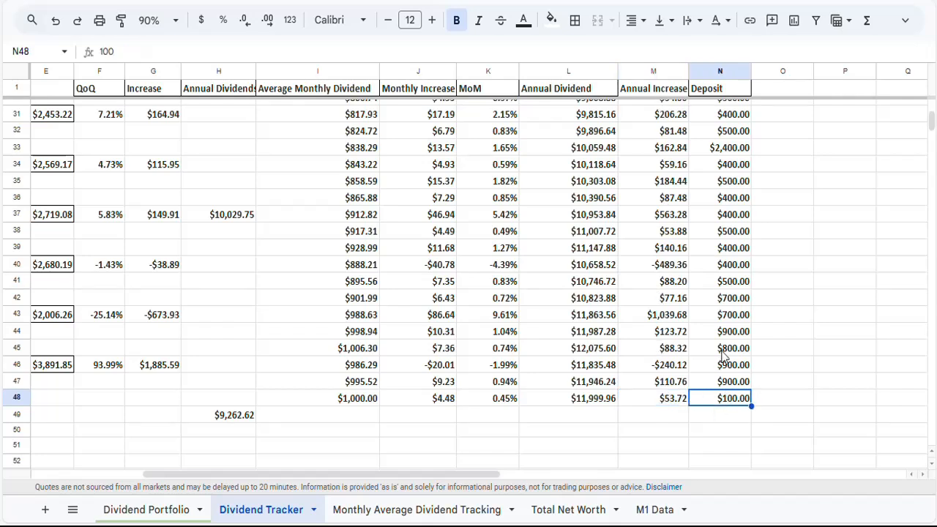
pyautogui.write('200')
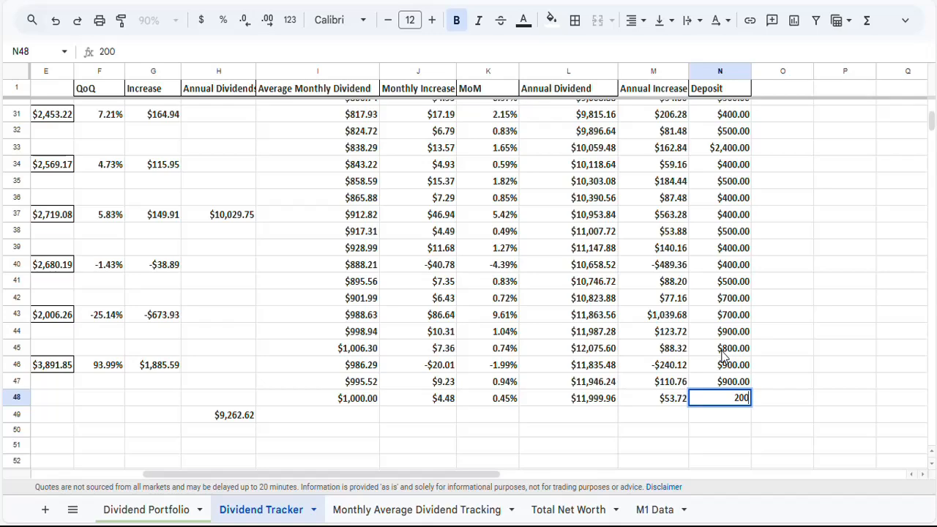
pyautogui.press('Return')
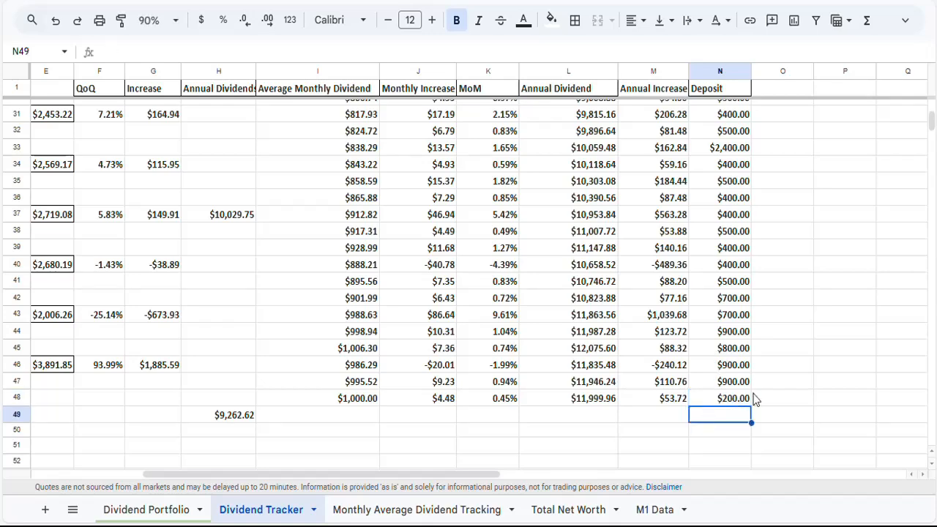
pyautogui.moveTo(420, 476); pyautogui.dragTo(307, 476)
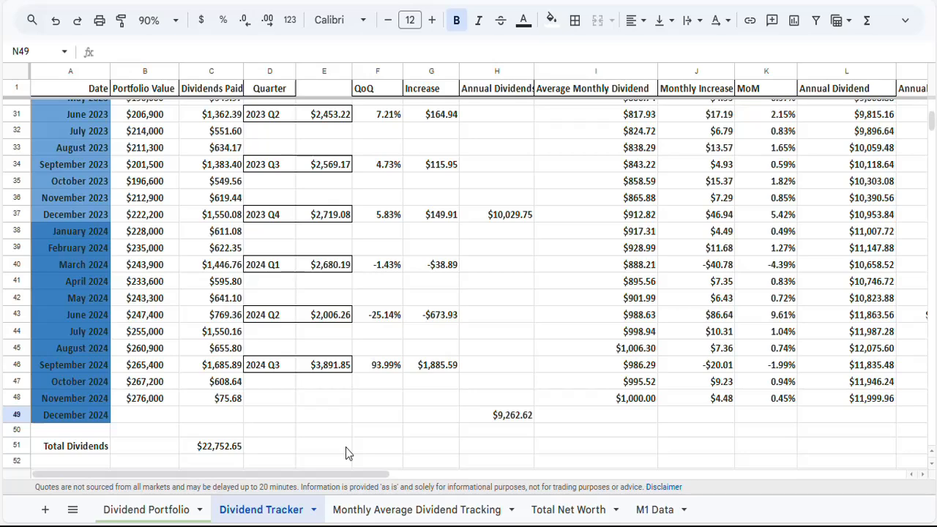
# On the Total Net Worth sheet, review the Vanguard IRA holdings and total the values of the Vanguard taxable brokerage funds
pyautogui.click(550, 516)
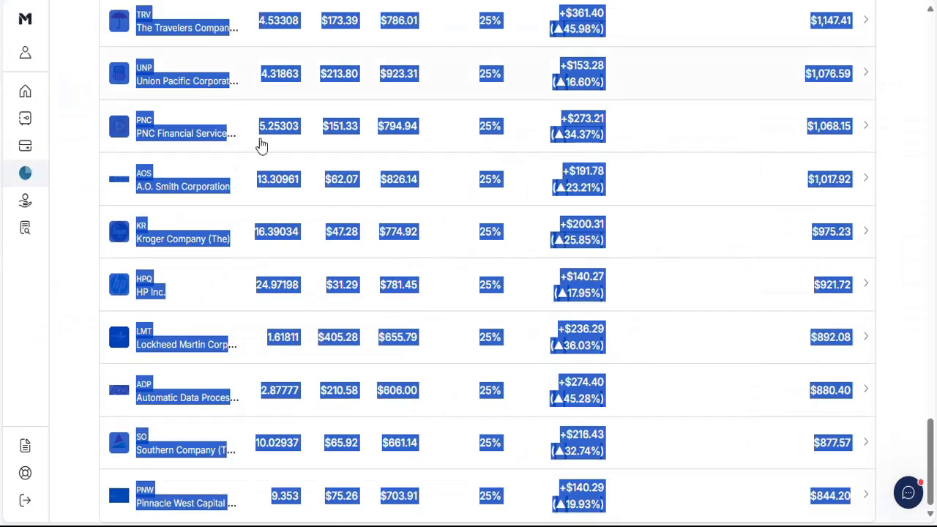
pyautogui.click(262, 146)
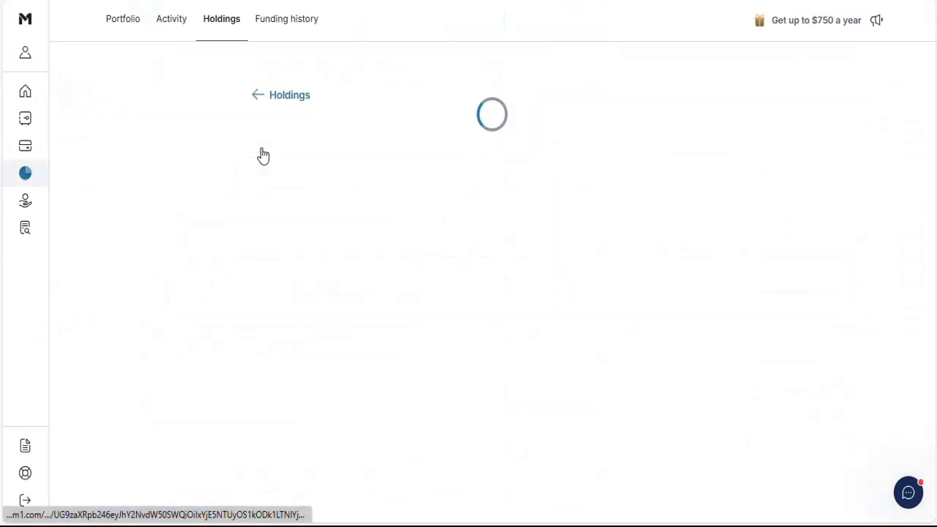
pyautogui.click(143, 34)
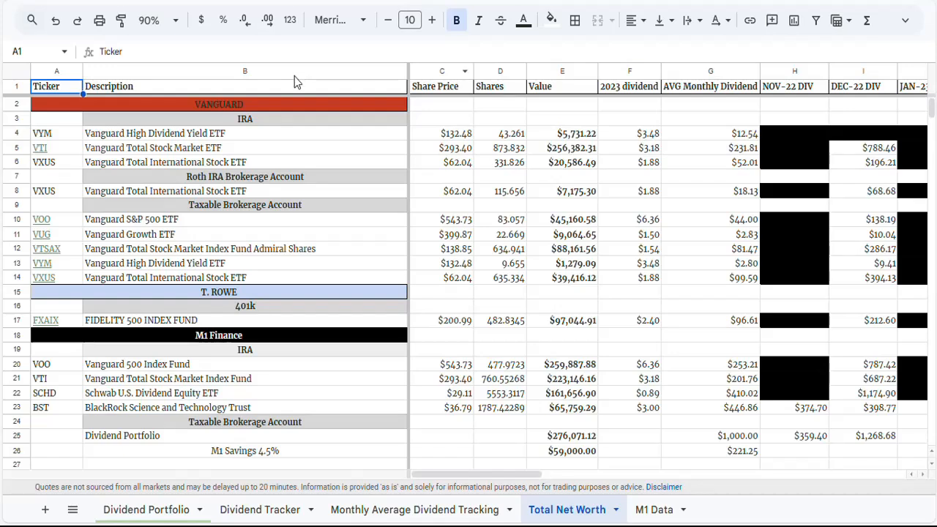
pyautogui.click(265, 122)
pyautogui.click(265, 134)
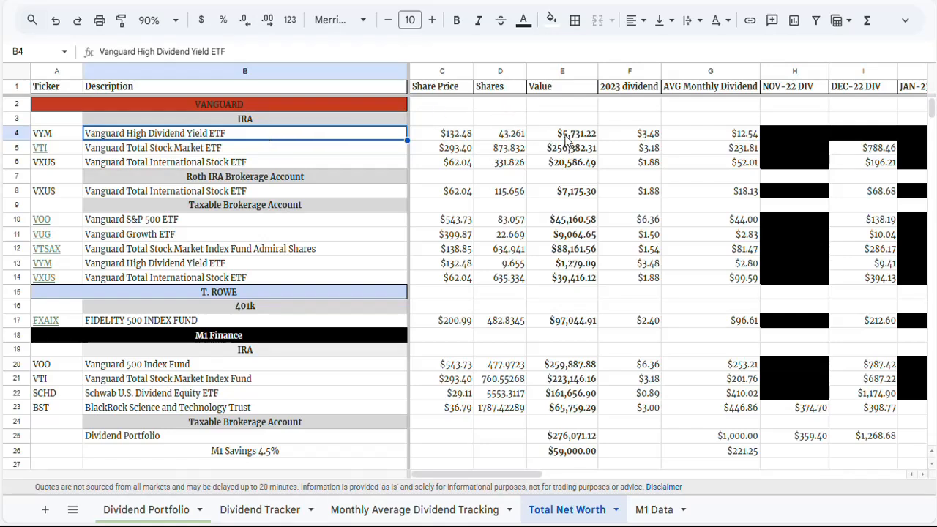
pyautogui.moveTo(567, 139); pyautogui.dragTo(575, 286)
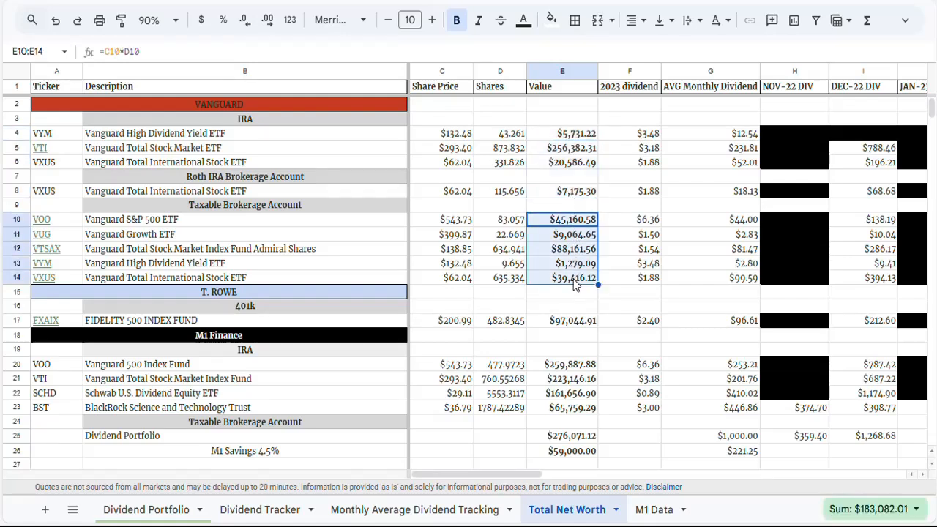
# Check the value formula of the FXAIX fund in the T. Rowe 401k section
pyautogui.scroll(-2, 564, 198)
pyautogui.scroll(-4, 564, 198)
pyautogui.click(562, 188)
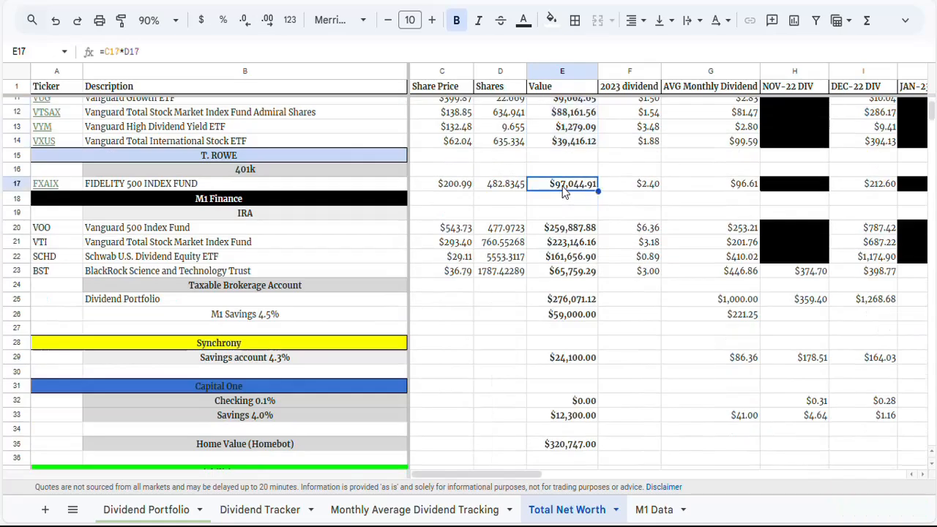
pyautogui.scroll(6, 561, 192)
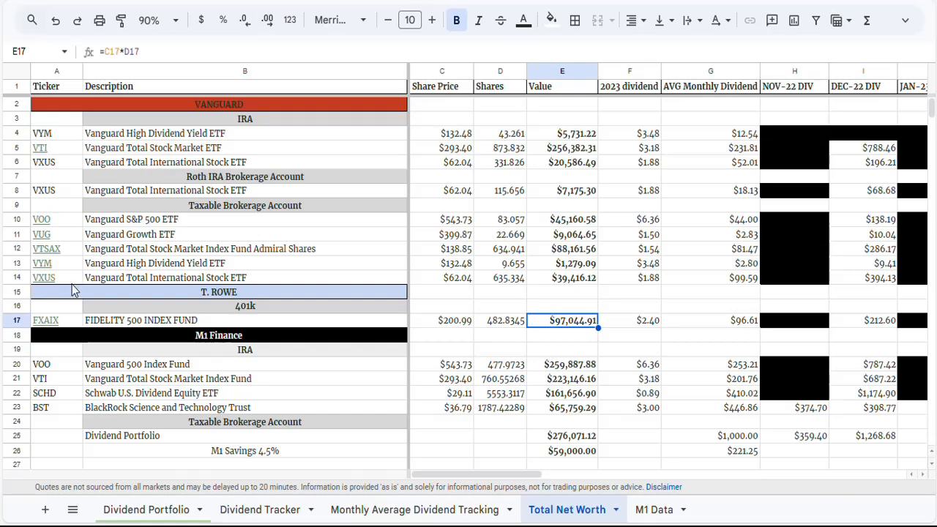
# Review the description and value of the Fidelity 500 Index Fund in the T. Rowe 401k section
pyautogui.moveTo(73, 289)
pyautogui.scroll(-1, 421, 219)
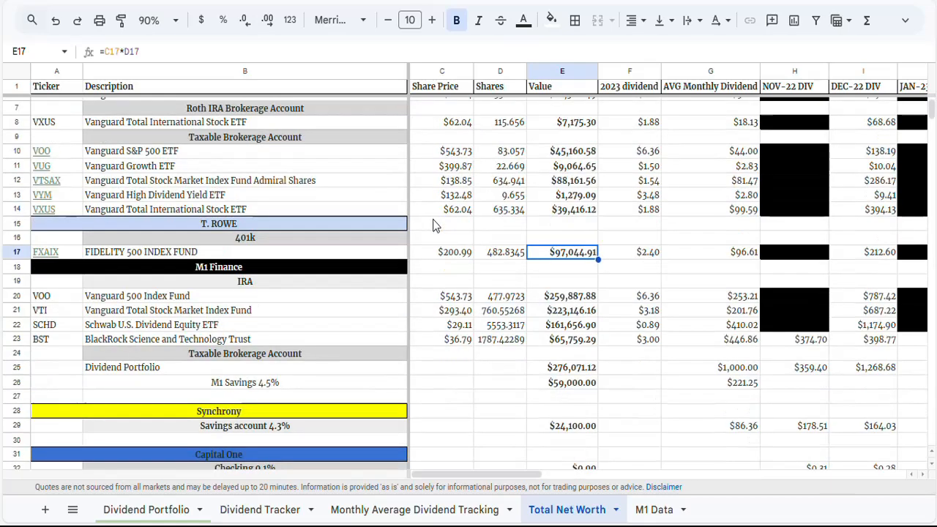
pyautogui.scroll(-1, 434, 225)
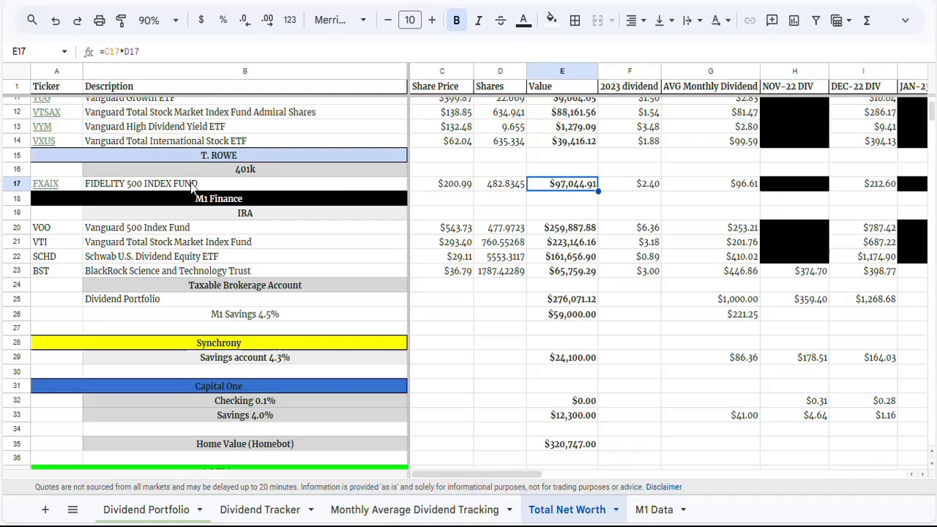
pyautogui.click(265, 185)
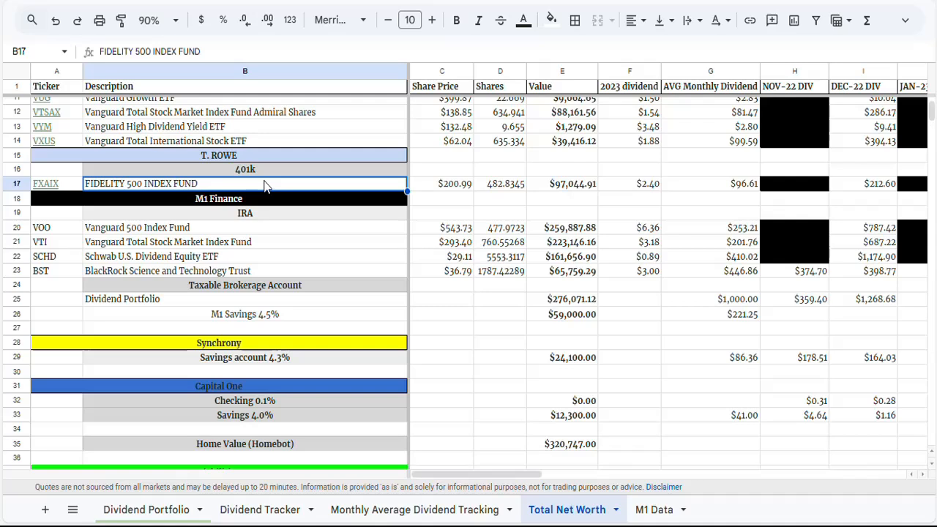
pyautogui.click(573, 188)
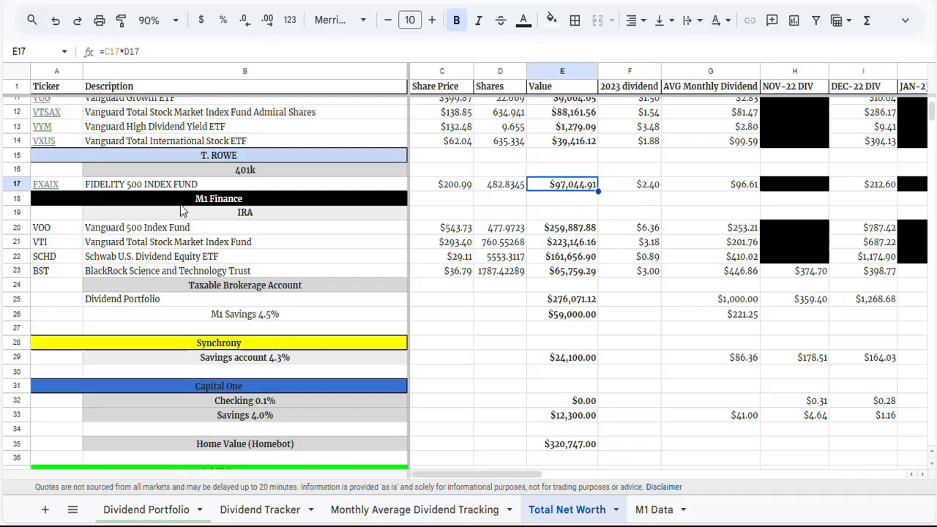
pyautogui.click(123, 189)
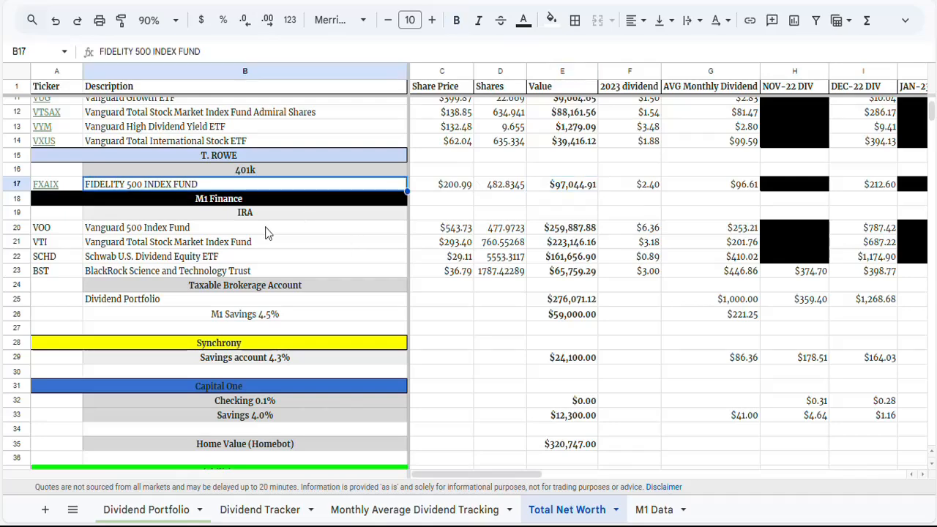
# View the M1 Finance portfolio page and total the values of VOO, VTI, SCHD and BST in the sheet's M1 Finance IRA section
pyautogui.scroll(-2, 110, 198)
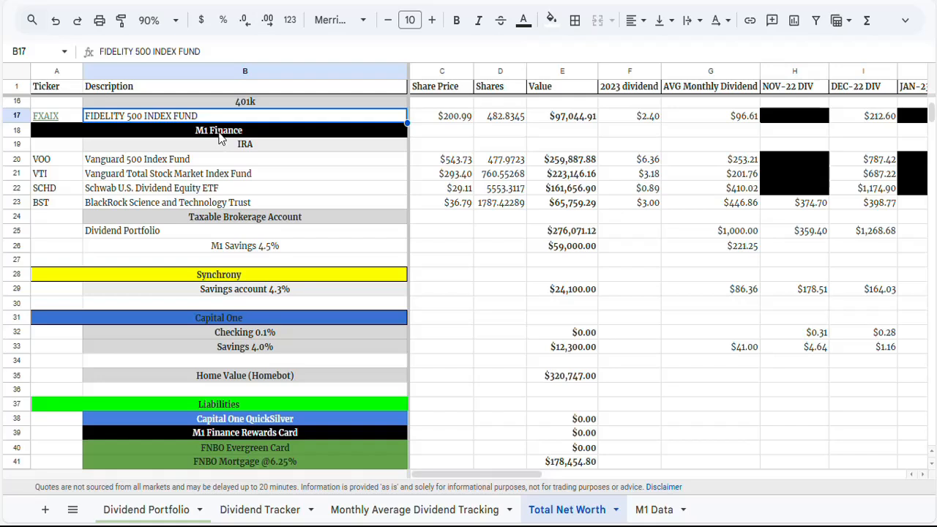
pyautogui.click(220, 133)
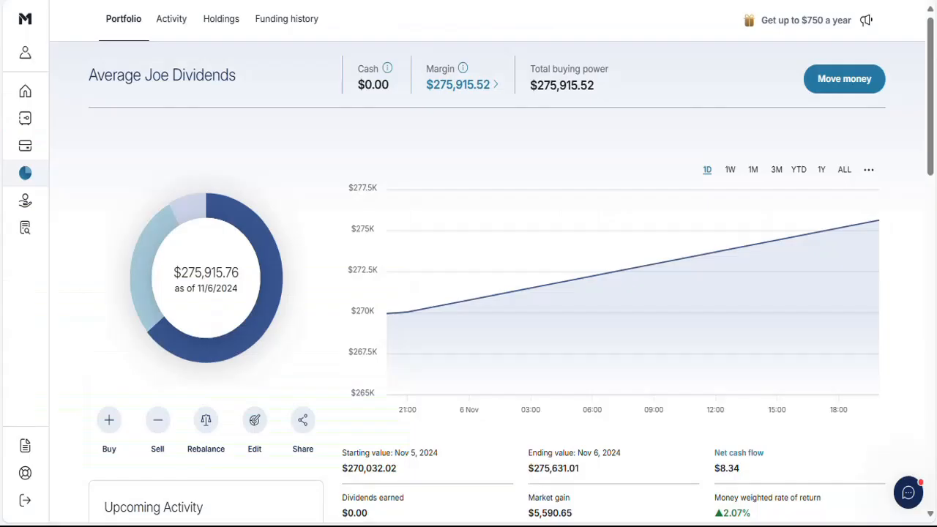
pyautogui.click(180, 25)
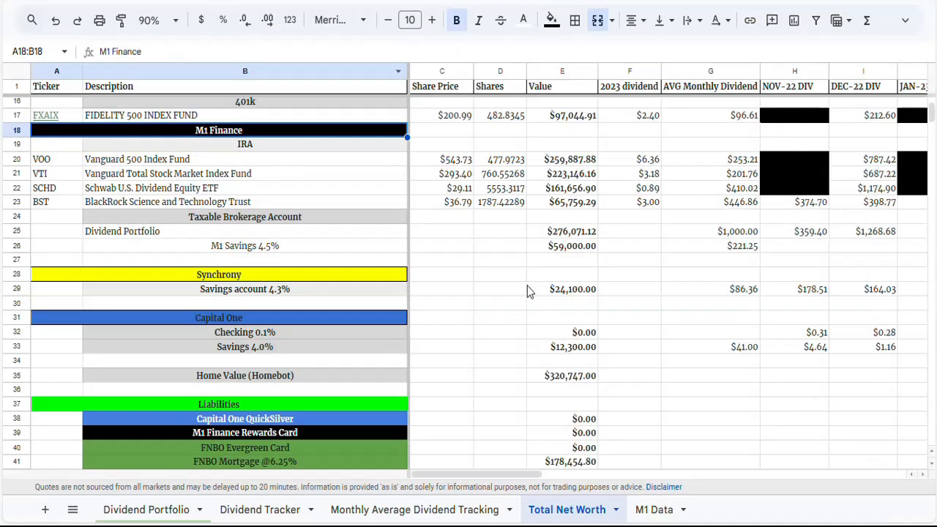
pyautogui.click(571, 227)
pyautogui.moveTo(571, 159); pyautogui.dragTo(570, 203)
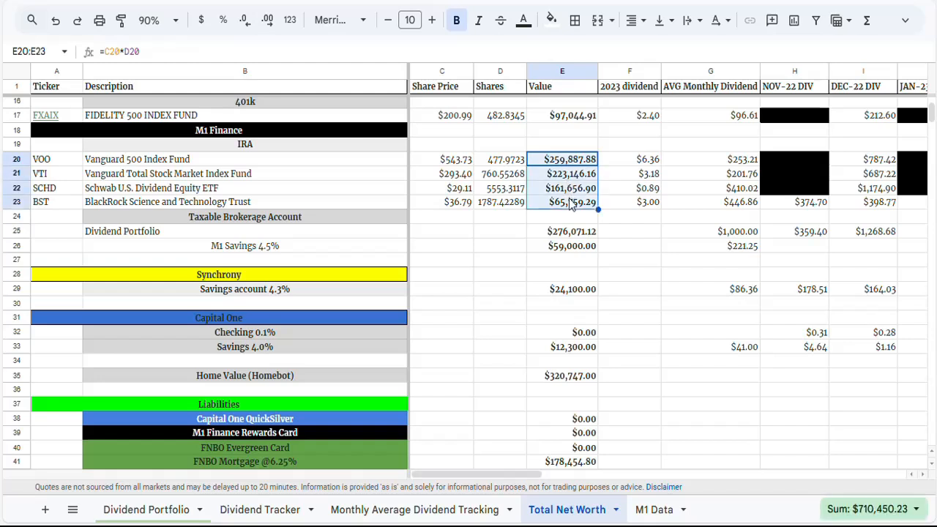
# Check the value entries of the M1 Dividend Portfolio and the M1 Savings 4.5% account
pyautogui.click(574, 234)
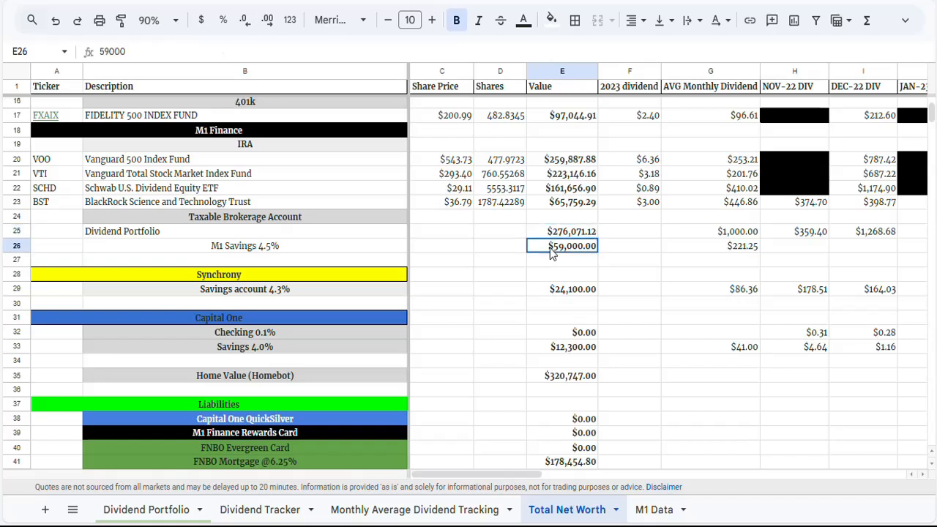
pyautogui.click(551, 249)
pyautogui.click(309, 248)
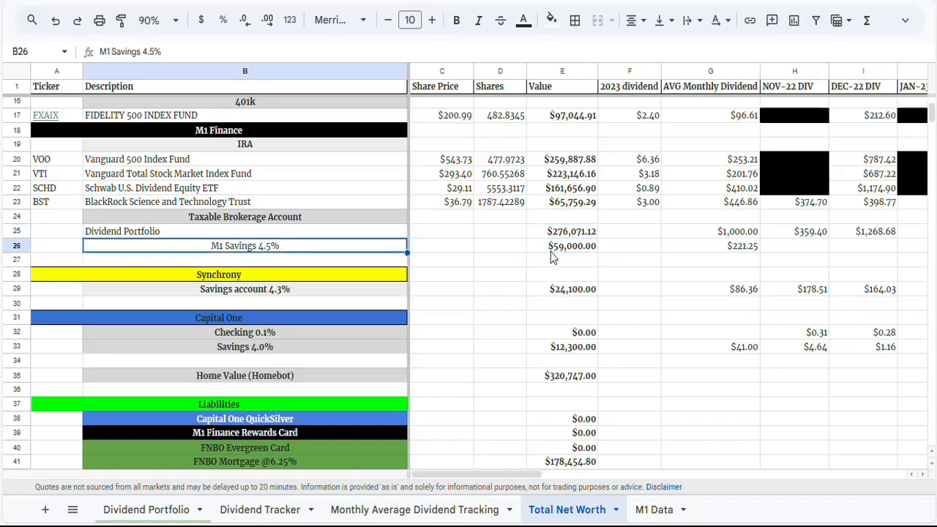
pyautogui.click(574, 252)
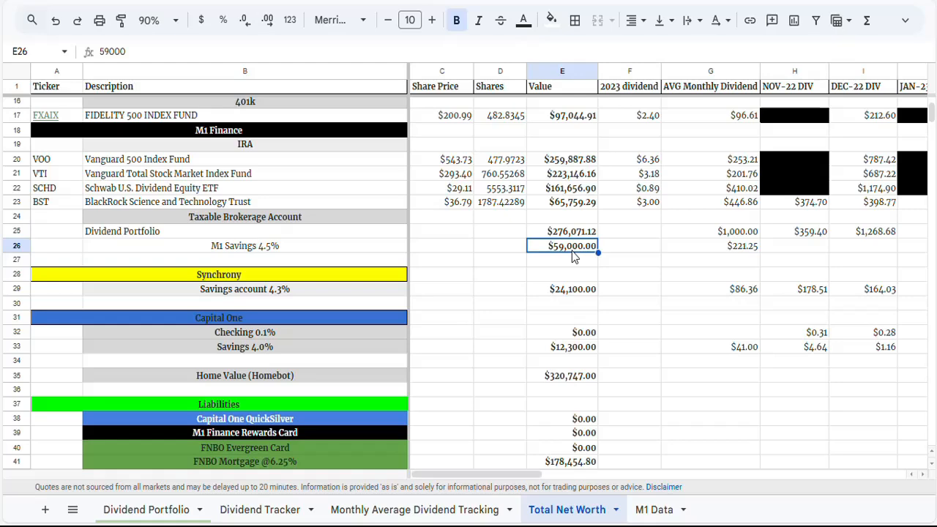
# Compare the Synchrony, M1 and Capital One savings account values along with the Synchrony and Capital One interest rates
pyautogui.scroll(-2, 575, 257)
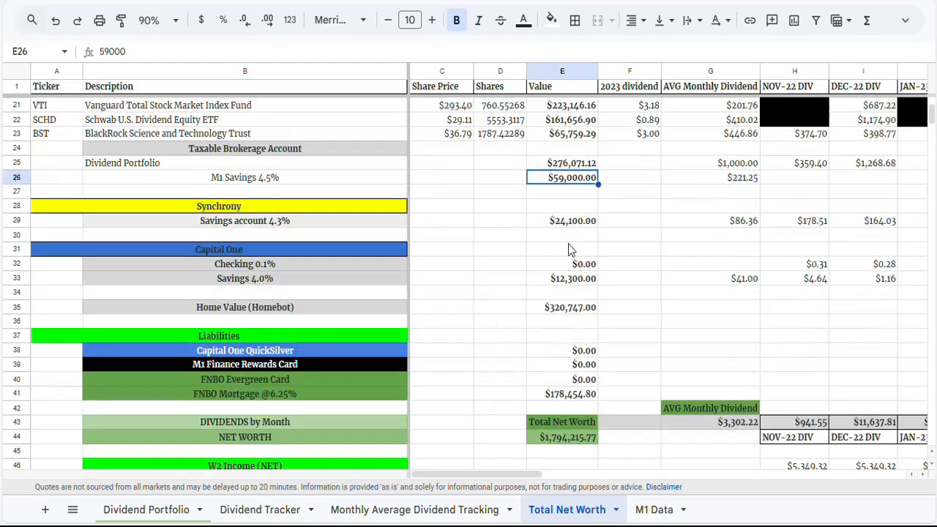
pyautogui.click(571, 221)
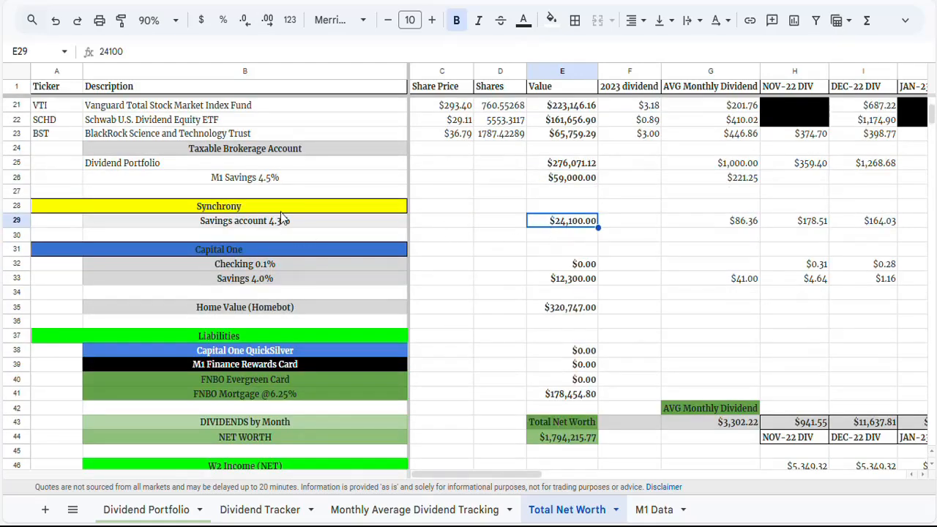
pyautogui.click(302, 227)
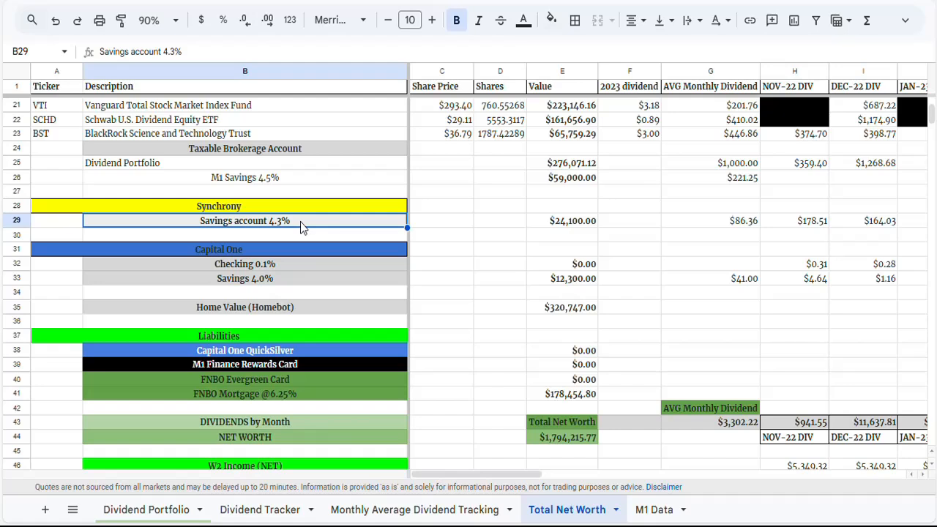
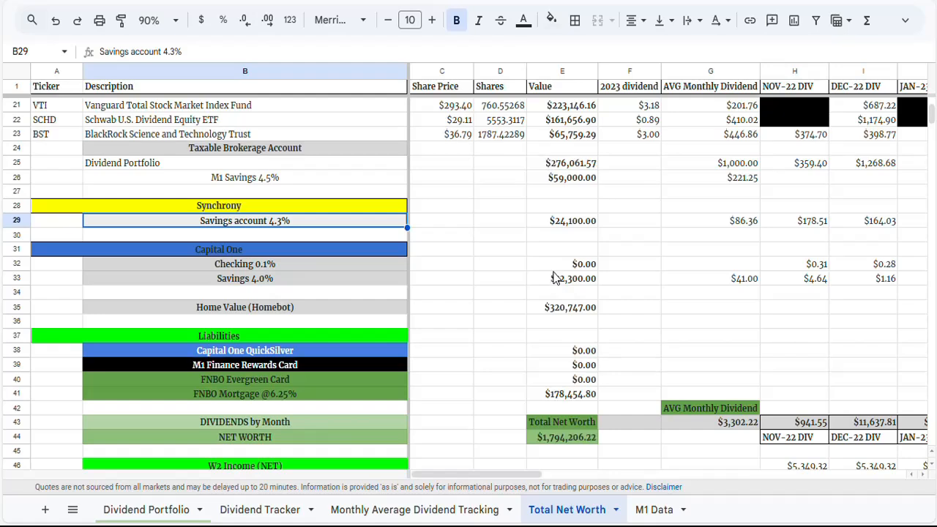
pyautogui.click(560, 181)
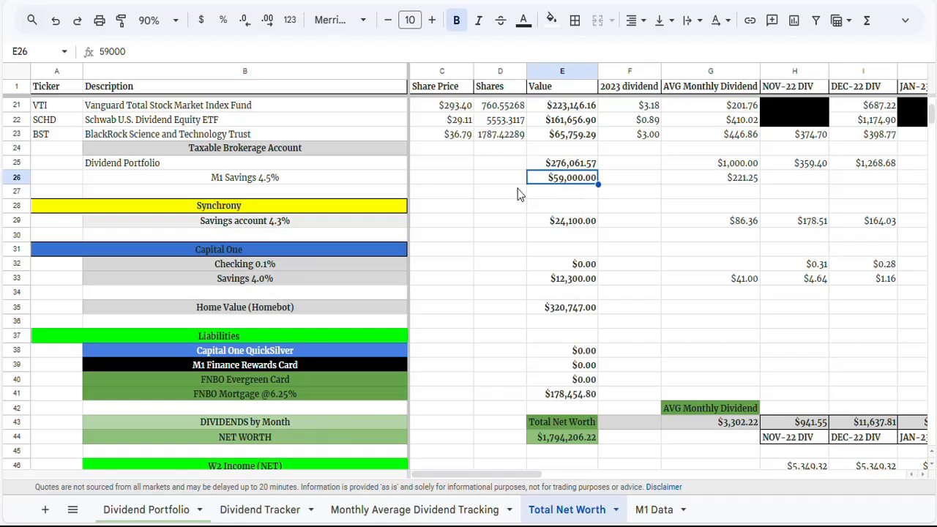
pyautogui.click(571, 227)
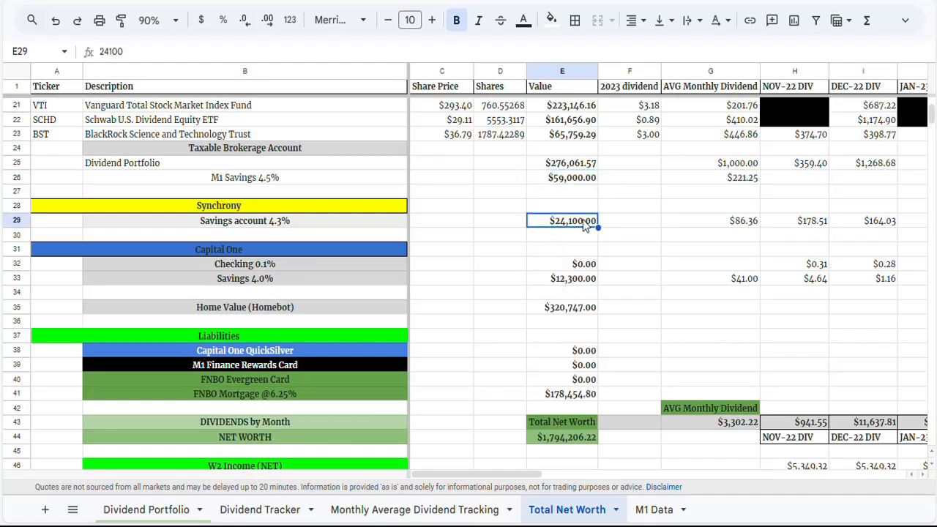
pyautogui.click(568, 281)
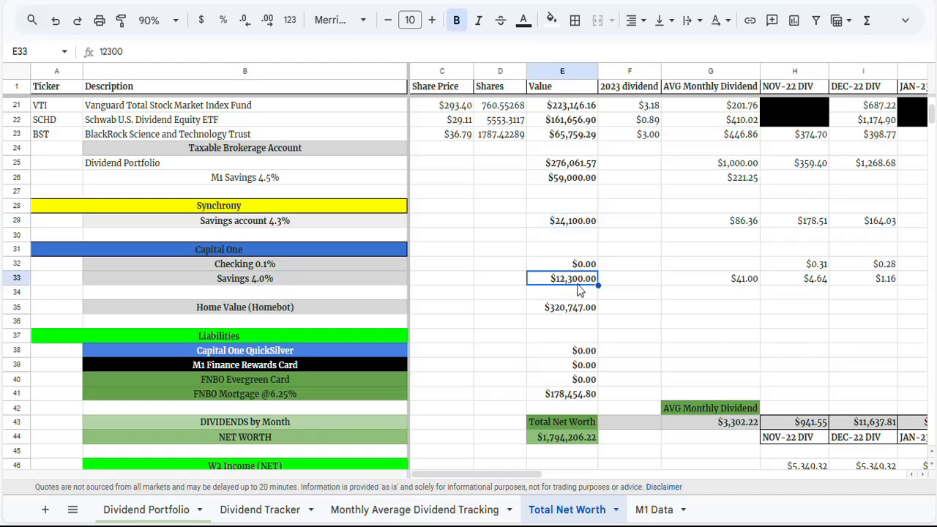
pyautogui.click(302, 280)
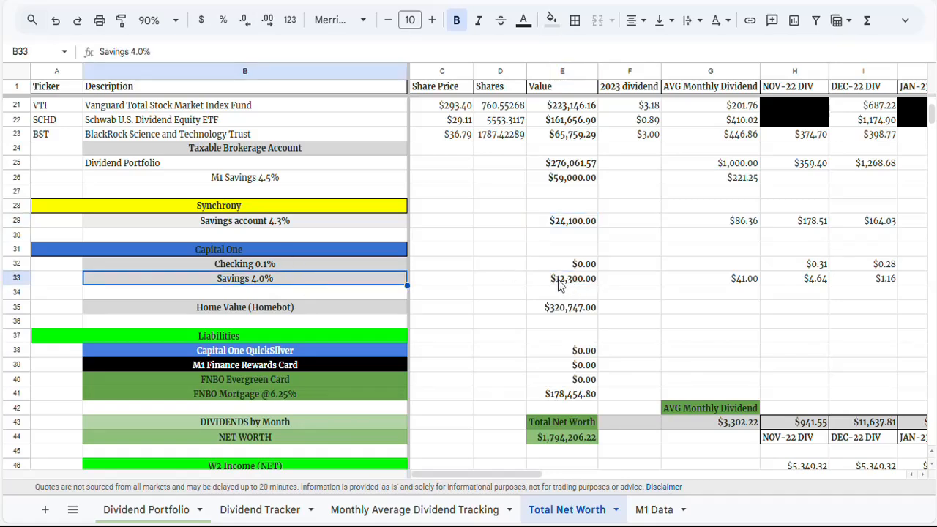
# Check the Homebot home value and the FNBO Evergreen Card and FNBO Mortgage balances under Liabilities
pyautogui.scroll(-2, 560, 287)
pyautogui.click(554, 244)
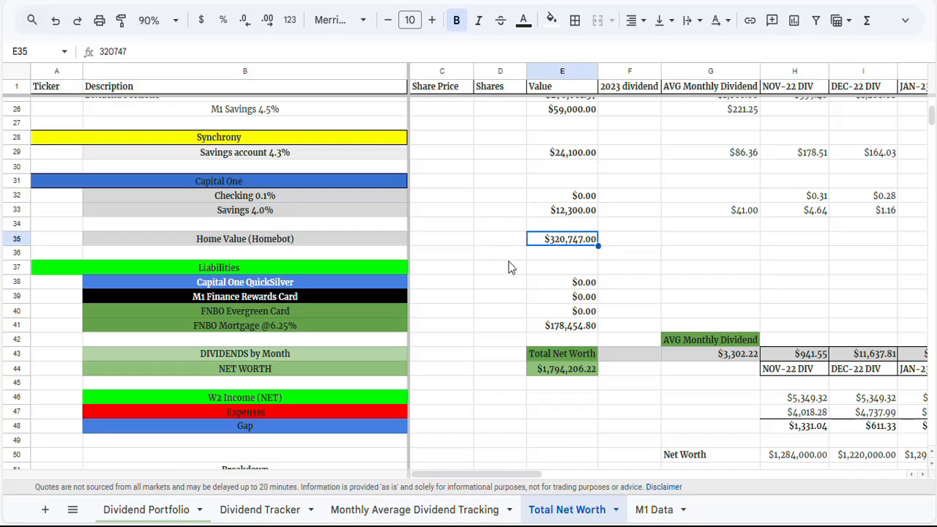
pyautogui.scroll(-2, 549, 259)
pyautogui.click(565, 248)
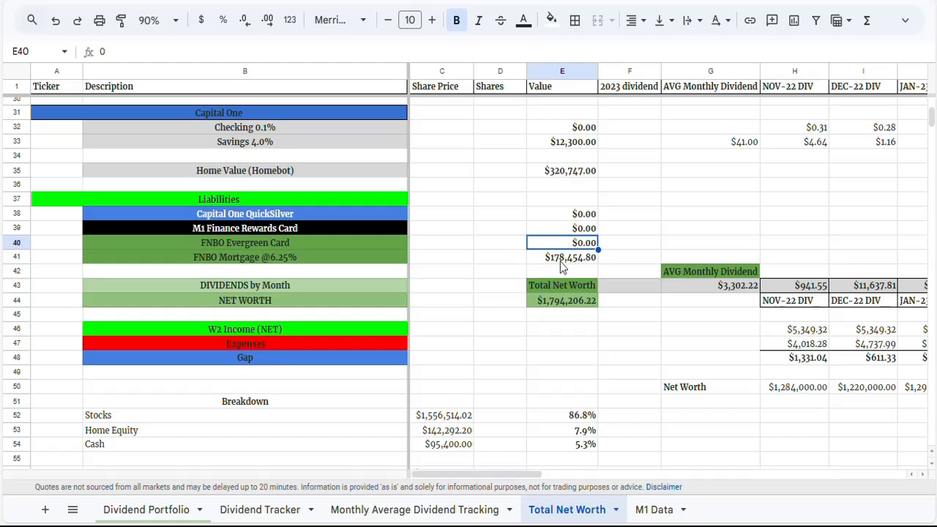
pyautogui.click(560, 262)
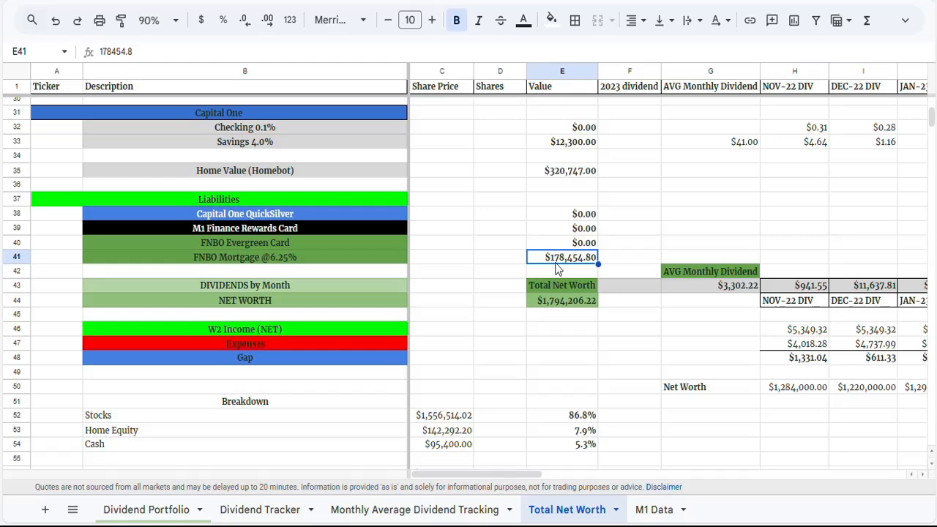
# Total the values of the five Vanguard taxable brokerage funds, VOO through VXUS
pyautogui.scroll(3, 558, 270)
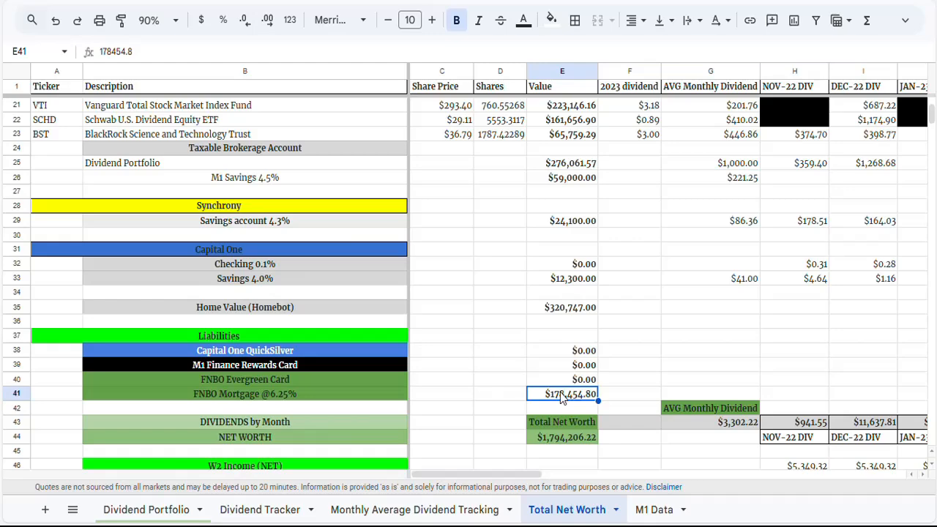
pyautogui.scroll(2, 562, 397)
pyautogui.scroll(5, 560, 398)
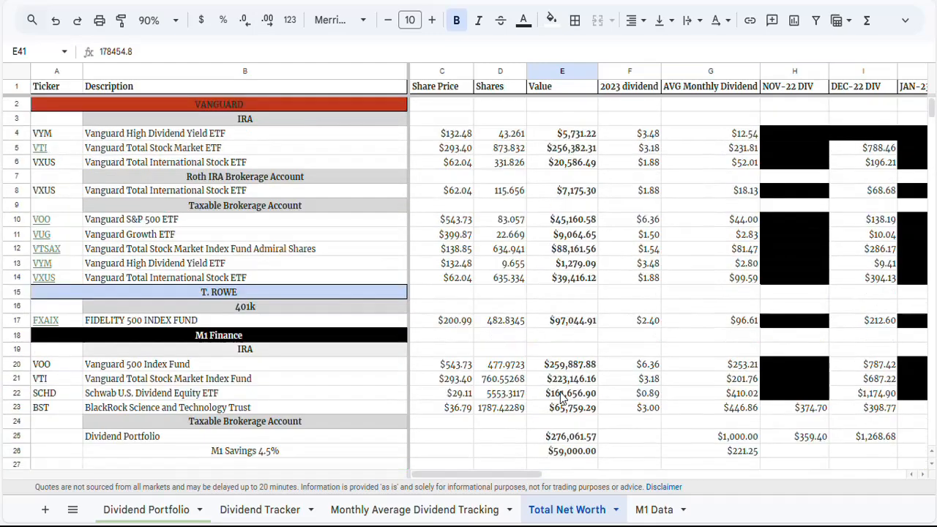
pyautogui.moveTo(575, 225); pyautogui.dragTo(574, 278)
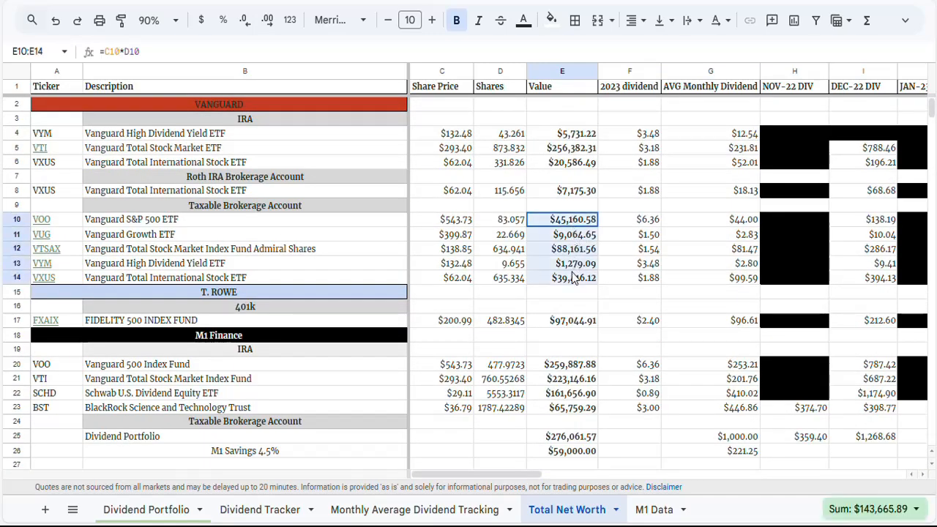
# Examine the Total Net Worth formula against the asset values it sums and the card and mortgage liabilities it subtracts
pyautogui.scroll(-2, 575, 279)
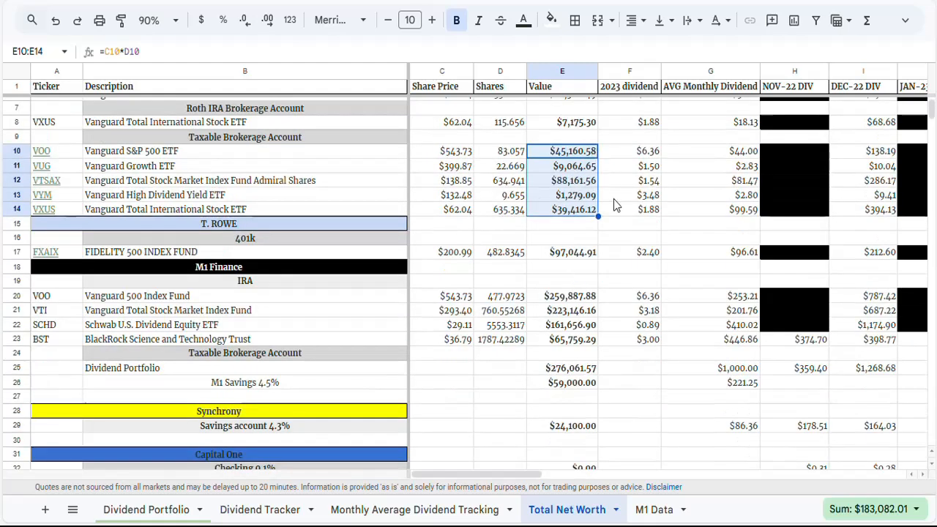
pyautogui.scroll(-5, 553, 218)
pyautogui.scroll(-2, 552, 218)
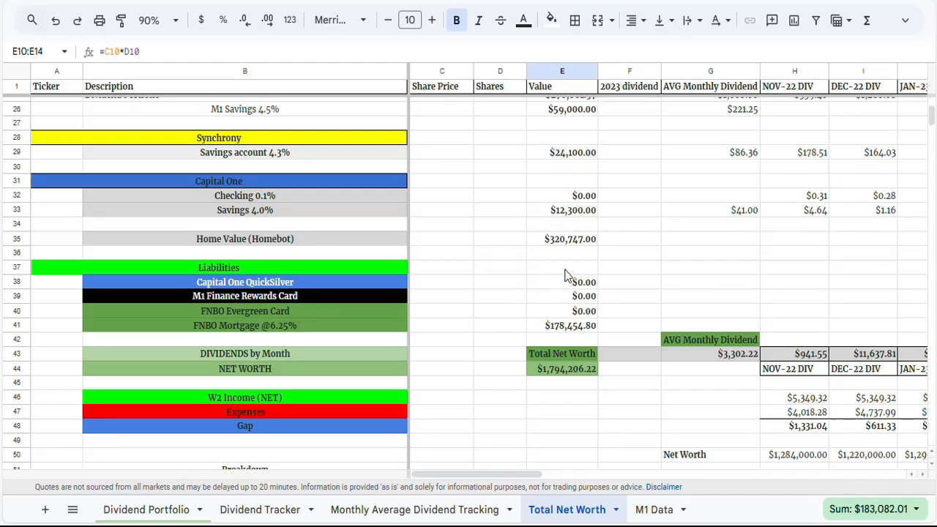
pyautogui.scroll(1, 565, 266)
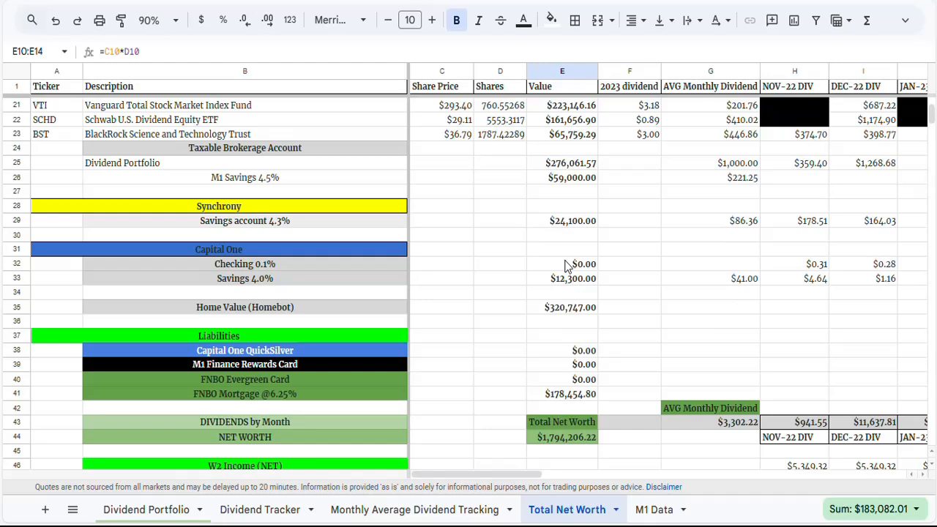
pyautogui.scroll(-2, 565, 267)
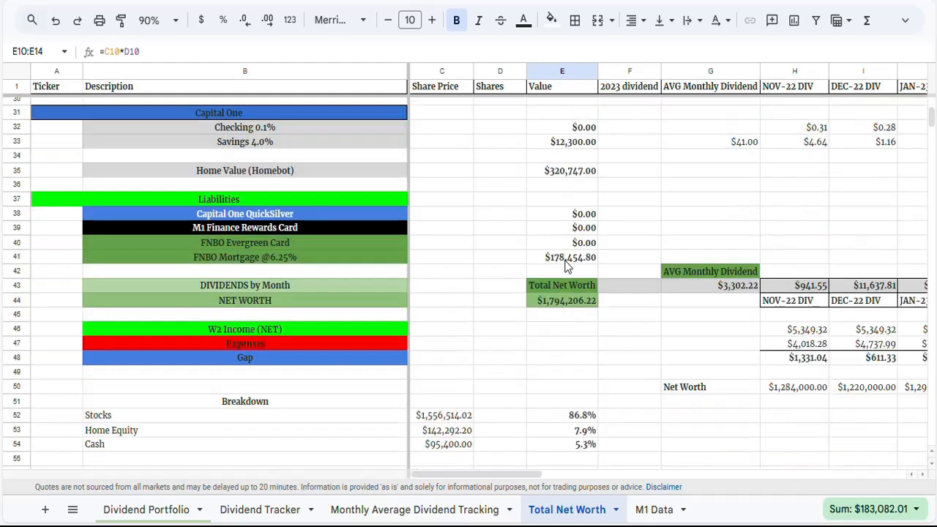
pyautogui.click(543, 306)
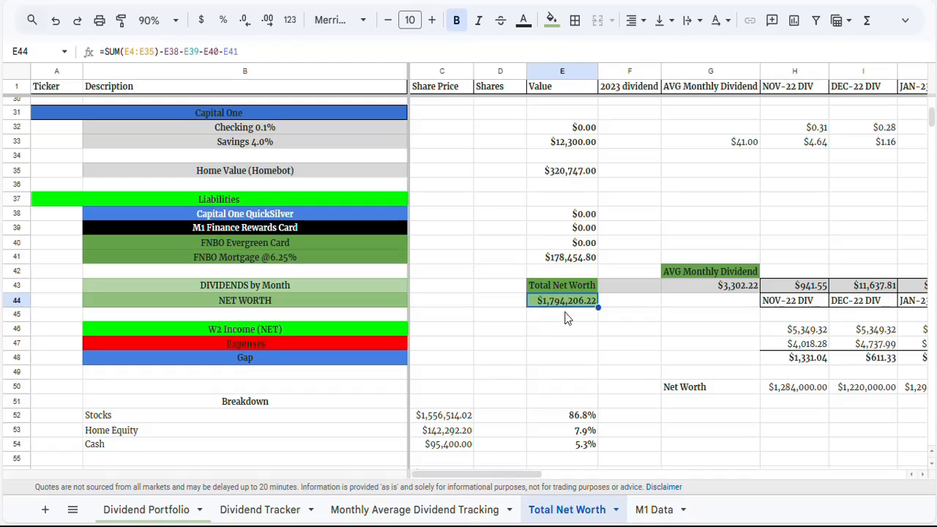
pyautogui.scroll(10, 579, 306)
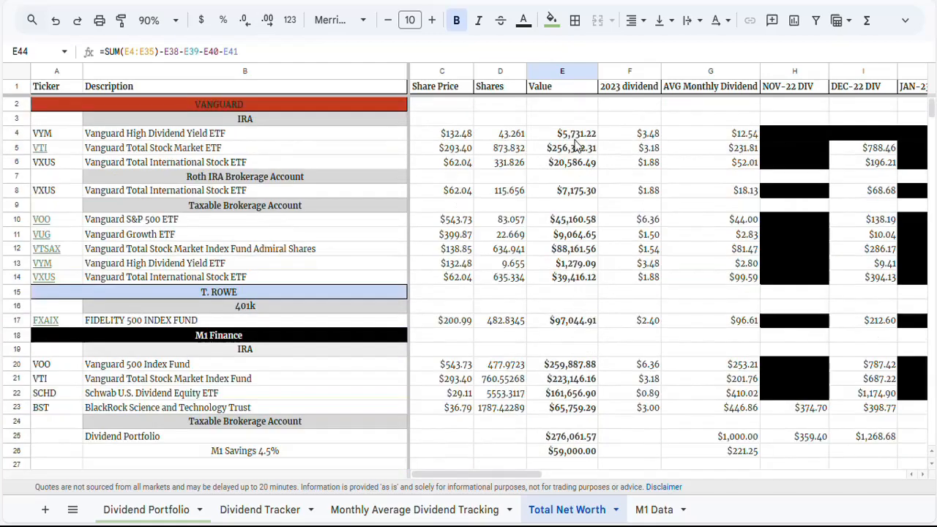
pyautogui.scroll(-6, 551, 337)
pyautogui.scroll(-3, 551, 336)
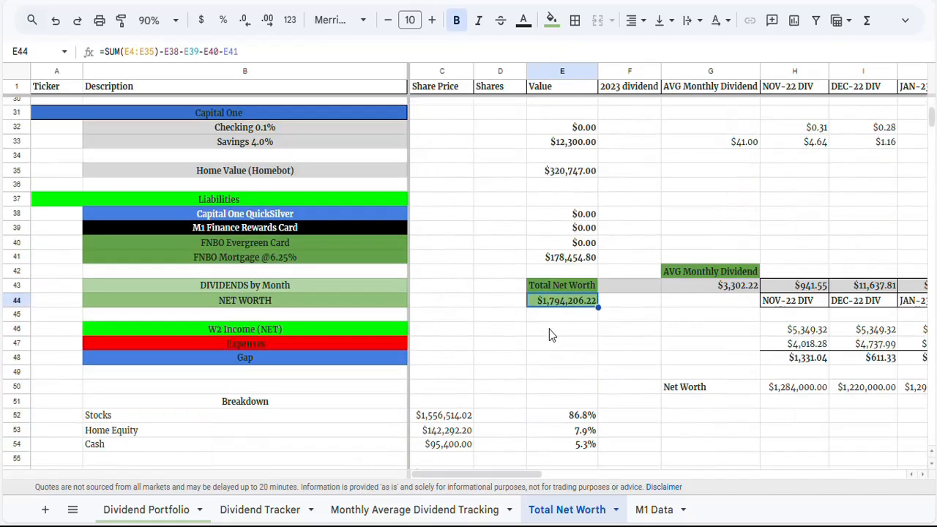
pyautogui.click(562, 262)
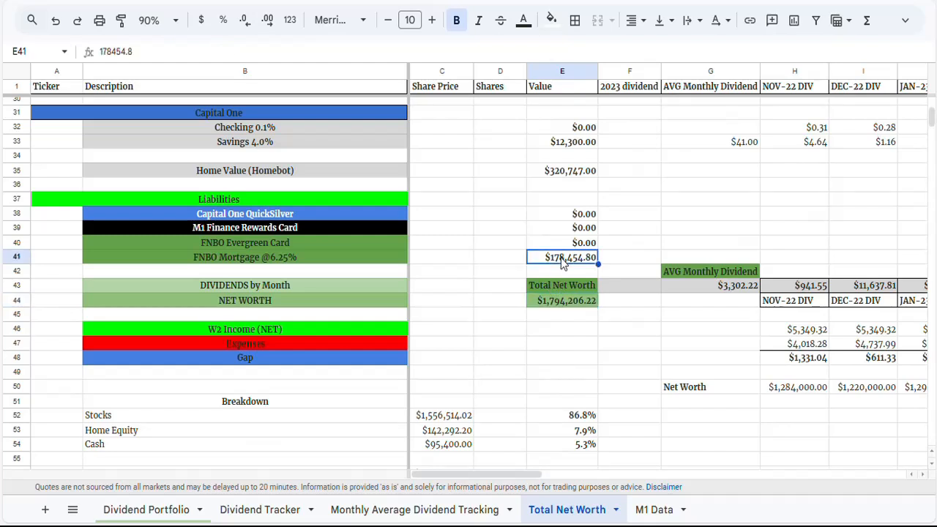
pyautogui.click(553, 304)
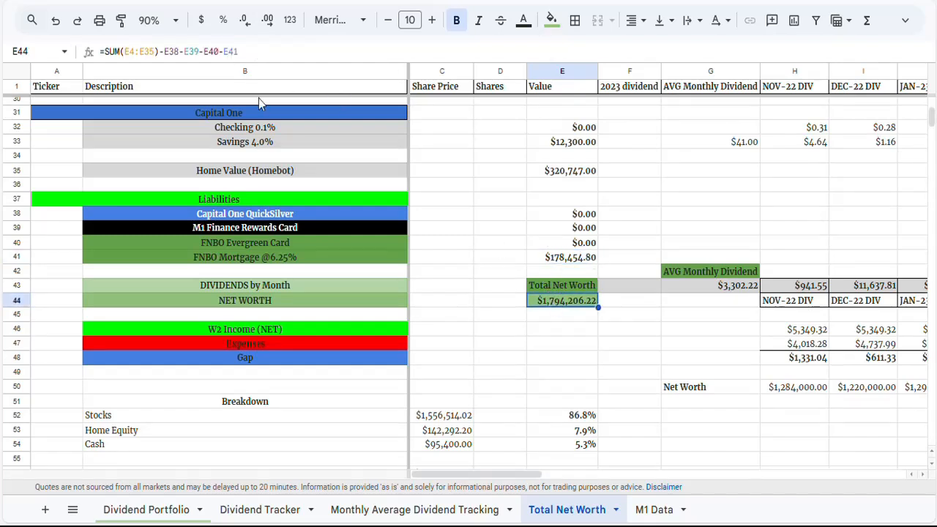
# Examine the AVG Monthly Dividend total's formula against the monthly dividends of the holdings and savings accounts it sums
pyautogui.click(692, 284)
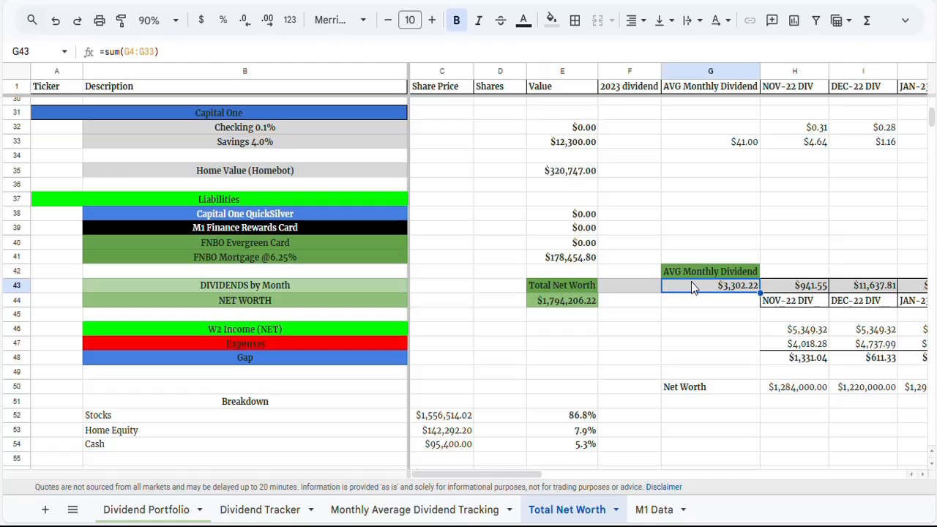
pyautogui.scroll(10, 769, 153)
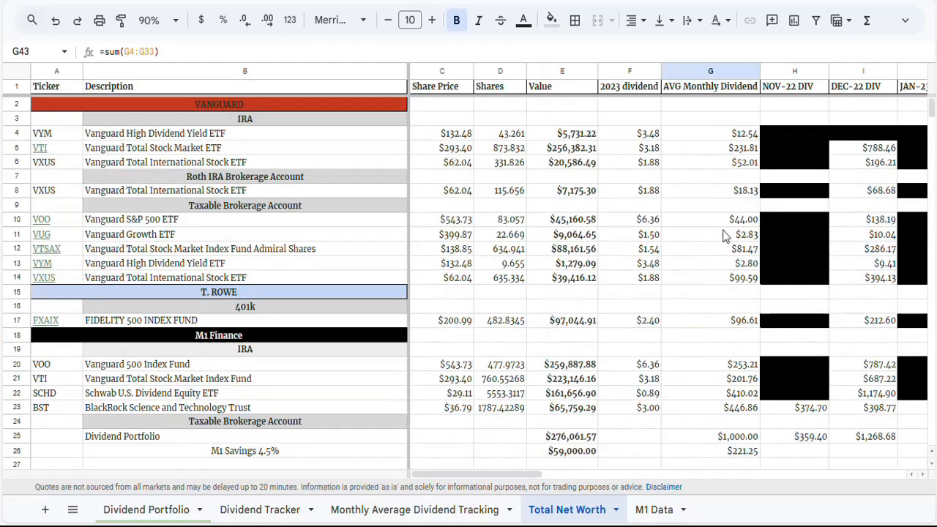
pyautogui.scroll(-5, 719, 365)
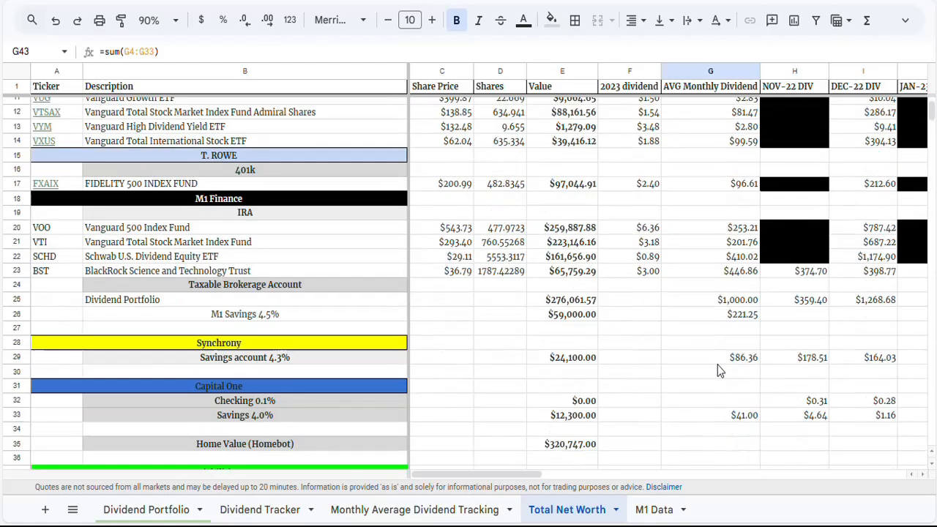
pyautogui.scroll(-2, 721, 368)
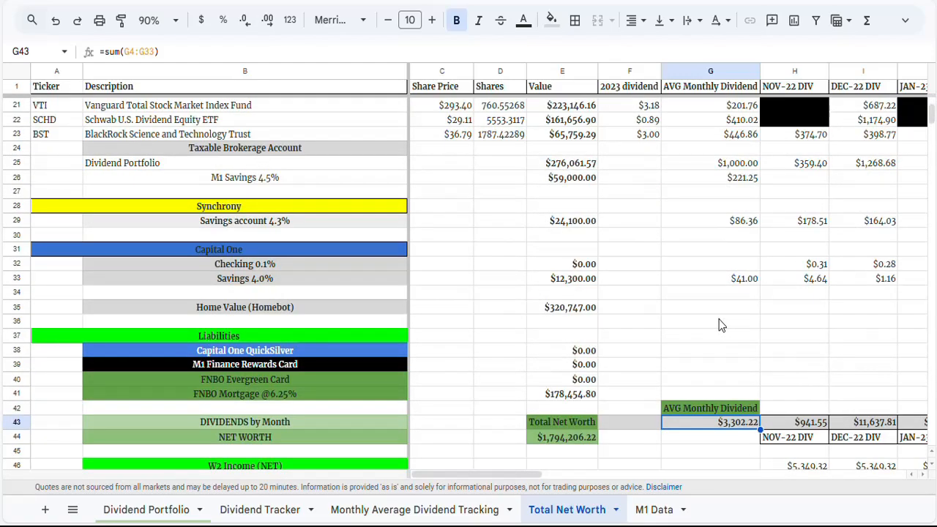
pyautogui.scroll(6, 719, 325)
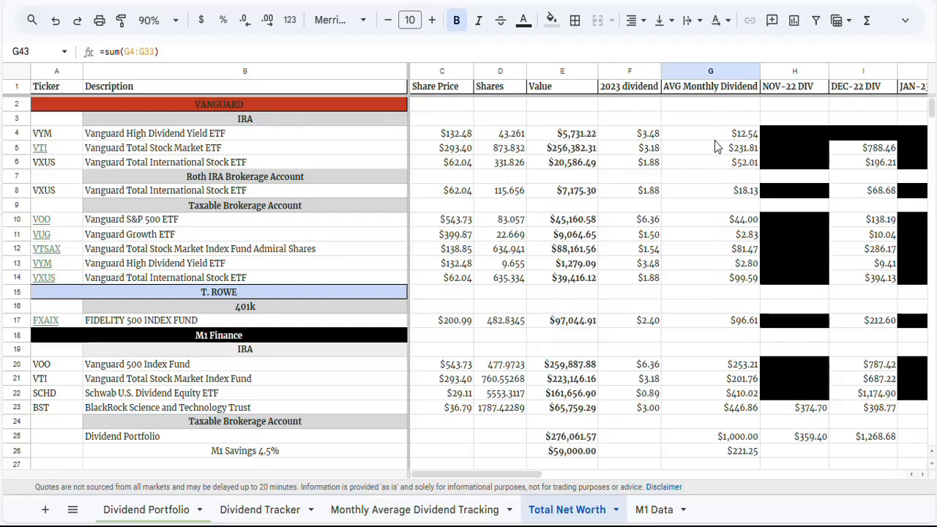
# Compare the 2023 dividend per share figures, starting at VYM, with the average monthly dividends and their total
pyautogui.click(631, 135)
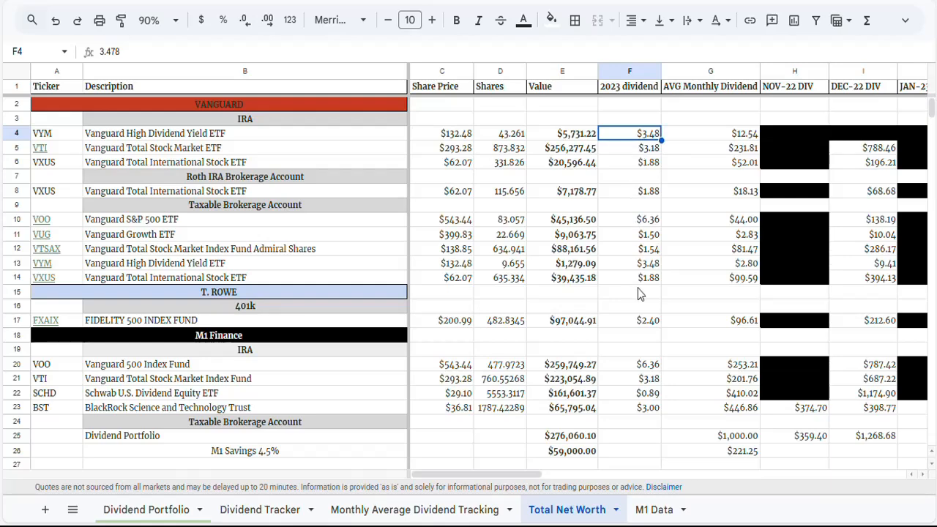
pyautogui.scroll(-2, 637, 297)
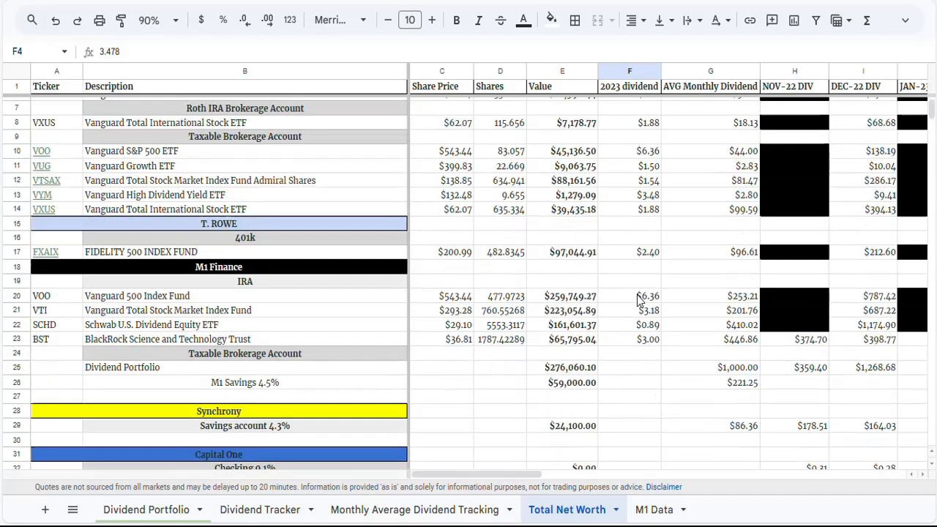
pyautogui.scroll(-6, 695, 260)
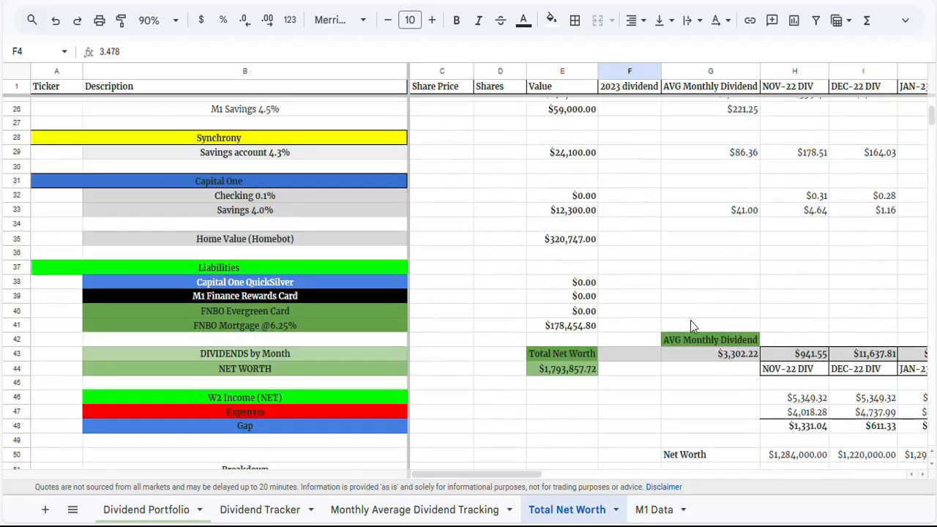
pyautogui.click(736, 356)
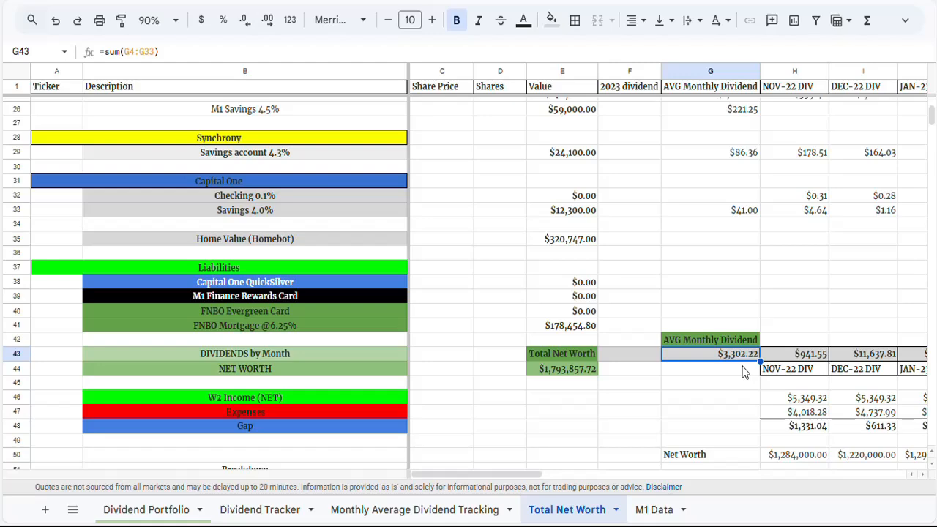
pyautogui.scroll(8, 743, 372)
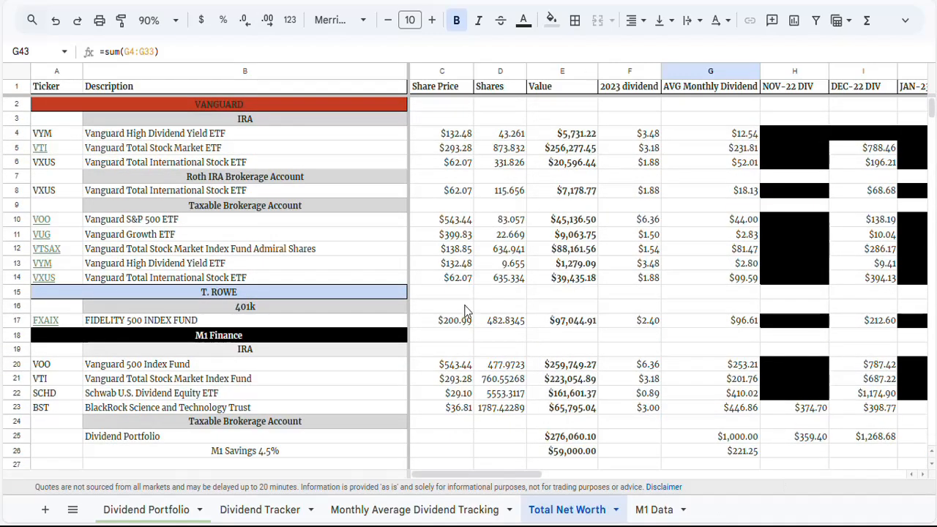
pyautogui.scroll(-9, 569, 235)
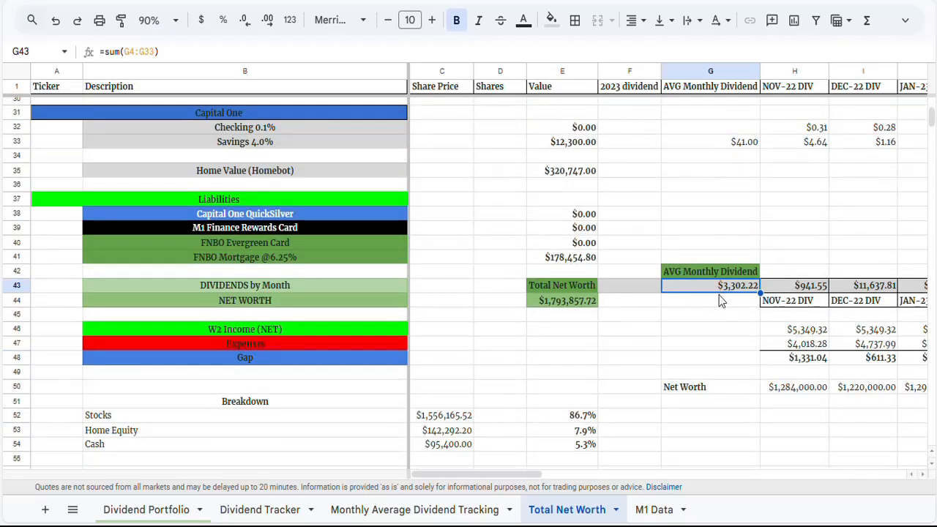
pyautogui.scroll(9, 723, 234)
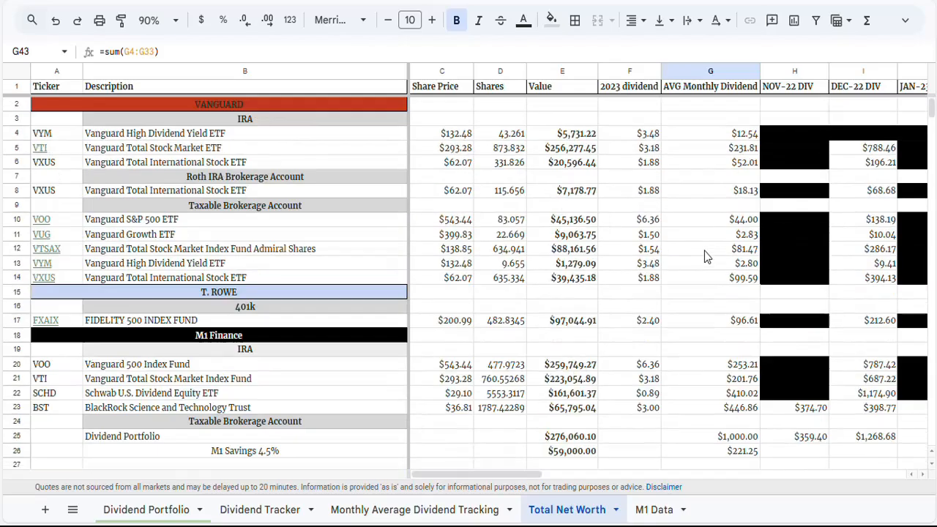
pyautogui.scroll(-9, 696, 268)
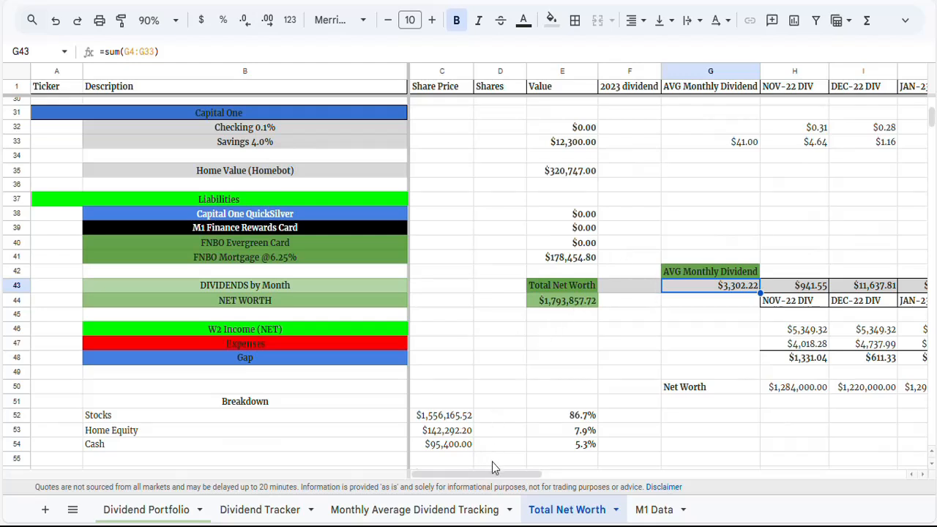
# Check the November 2022 dividend total, W2 income and expenses, and the Gap formula that subtracts expenses from income
pyautogui.moveTo(496, 475); pyautogui.dragTo(548, 481)
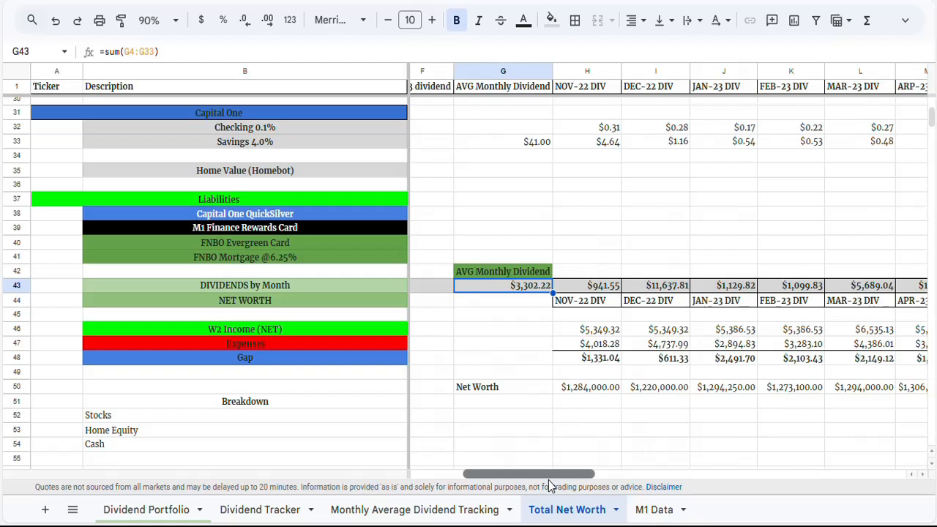
pyautogui.click(577, 306)
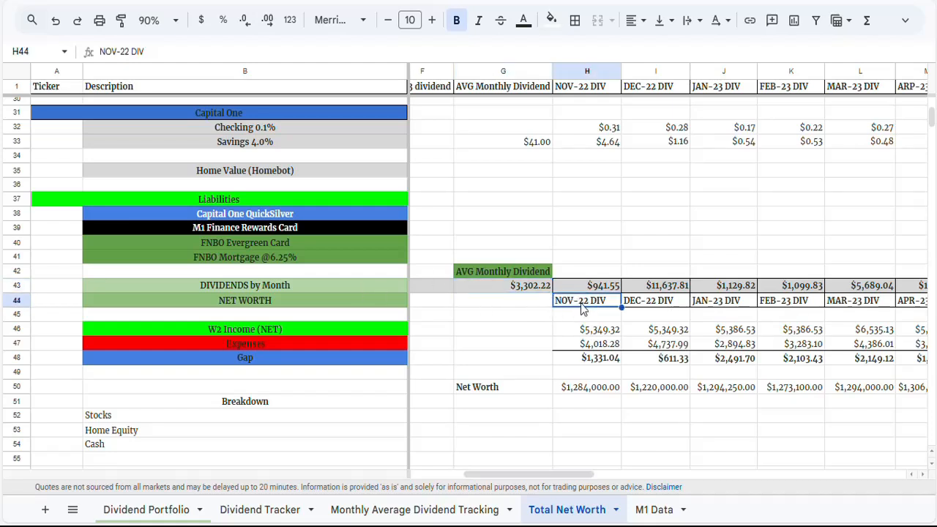
pyautogui.click(588, 287)
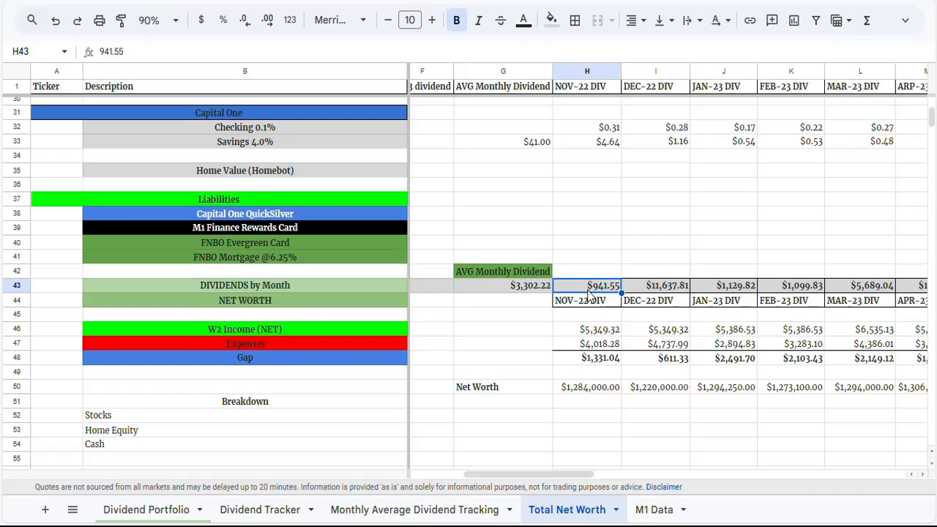
pyautogui.click(585, 336)
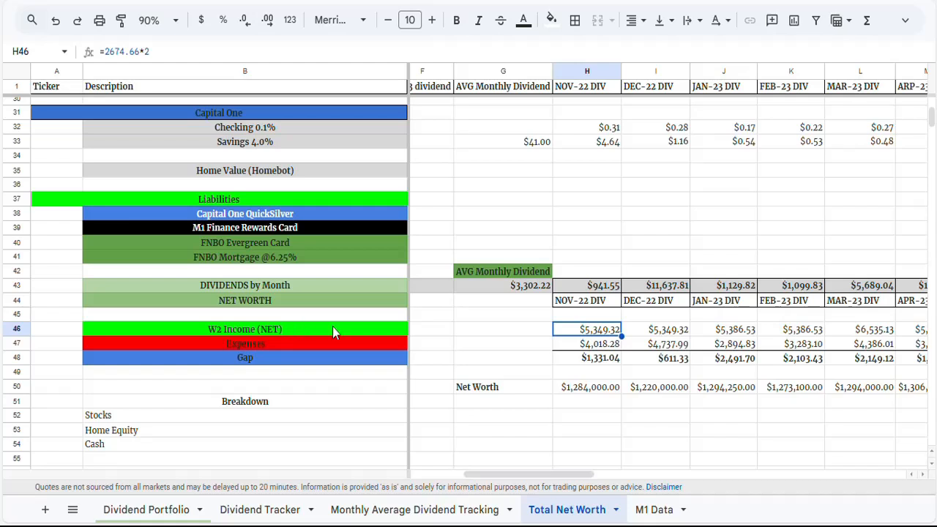
pyautogui.click(593, 346)
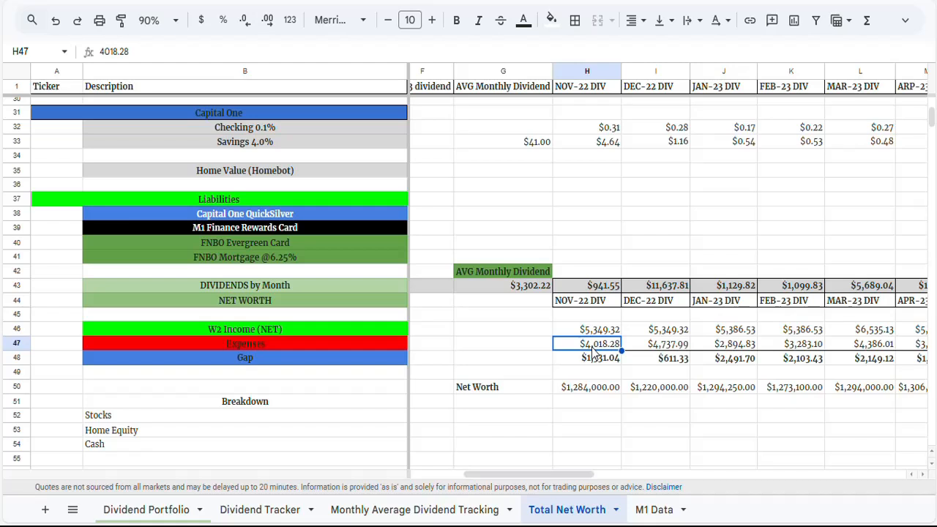
pyautogui.click(594, 361)
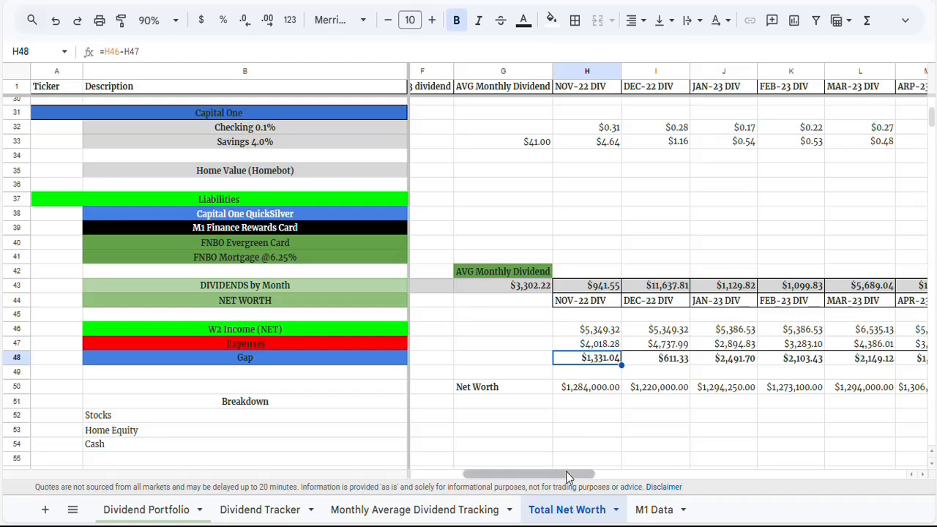
# Calculate the sum and average of the monthly Expenses from November 2022 through October 2024
pyautogui.moveTo(566, 472); pyautogui.dragTo(535, 478)
pyautogui.click(709, 350)
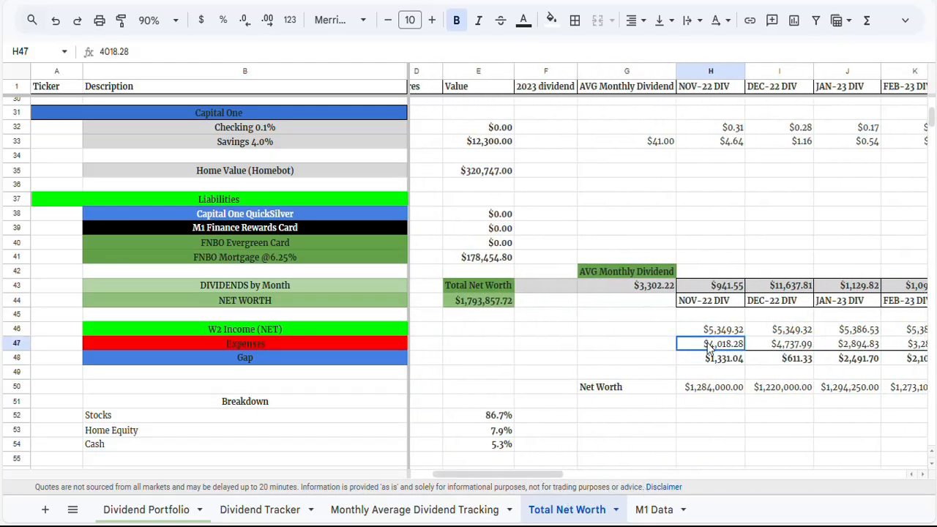
pyautogui.moveTo(709, 350); pyautogui.dragTo(860, 353)
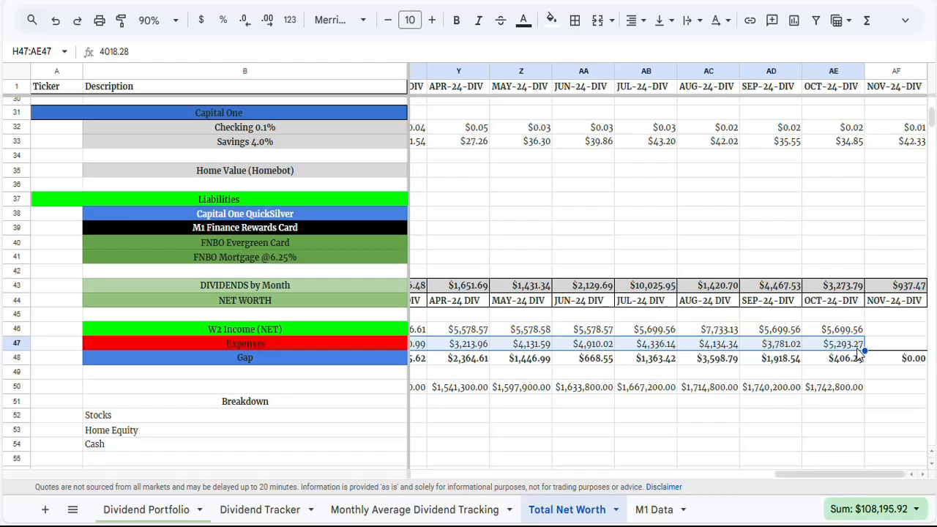
pyautogui.click(915, 510)
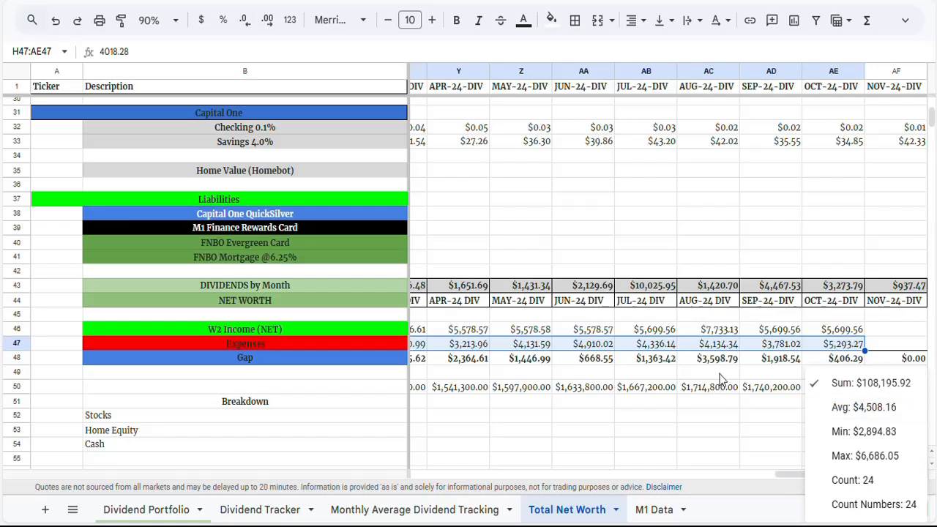
pyautogui.click(714, 344)
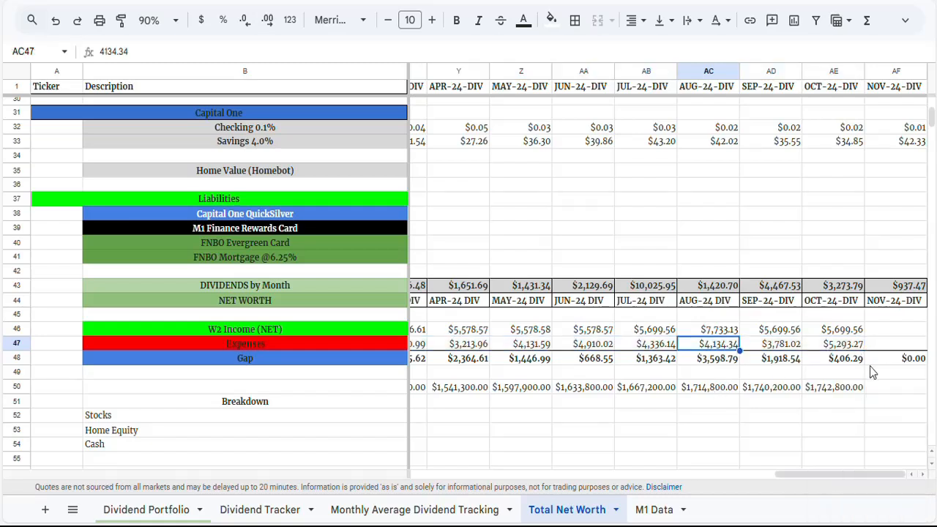
# Compare the Gap and Net Worth entries of October 2024 with those of November 2022
pyautogui.click(842, 359)
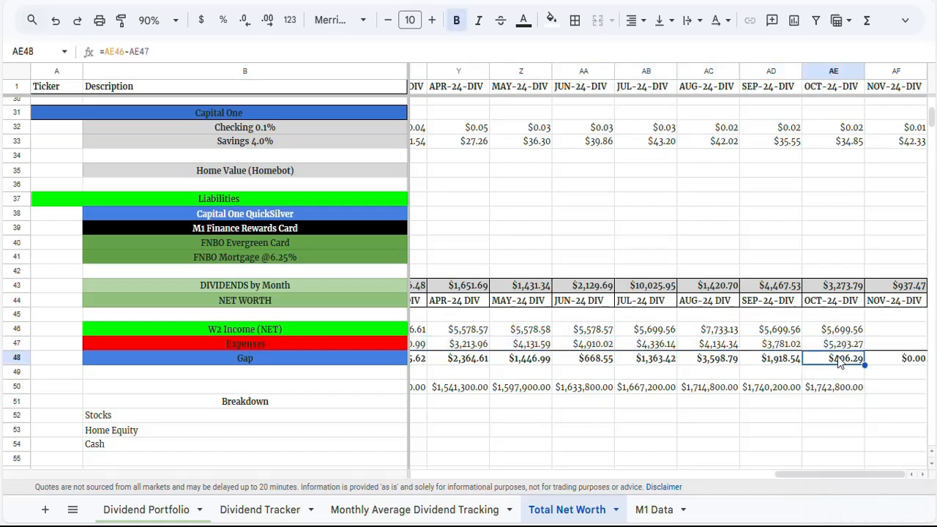
pyautogui.click(831, 393)
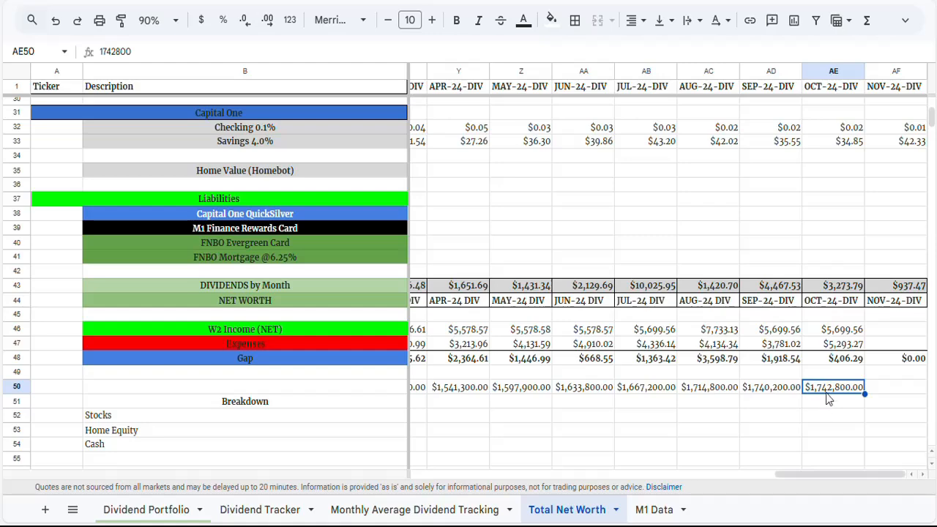
pyautogui.moveTo(842, 474); pyautogui.dragTo(538, 517)
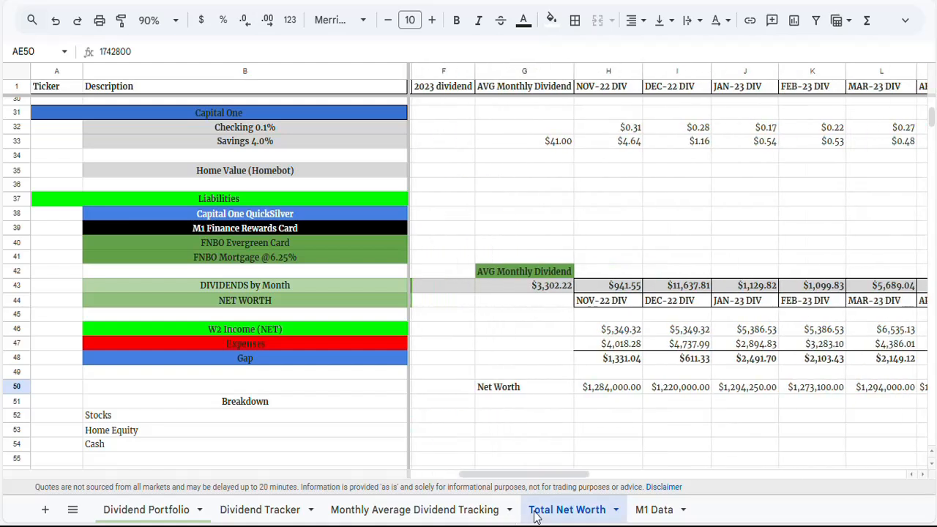
pyautogui.click(615, 388)
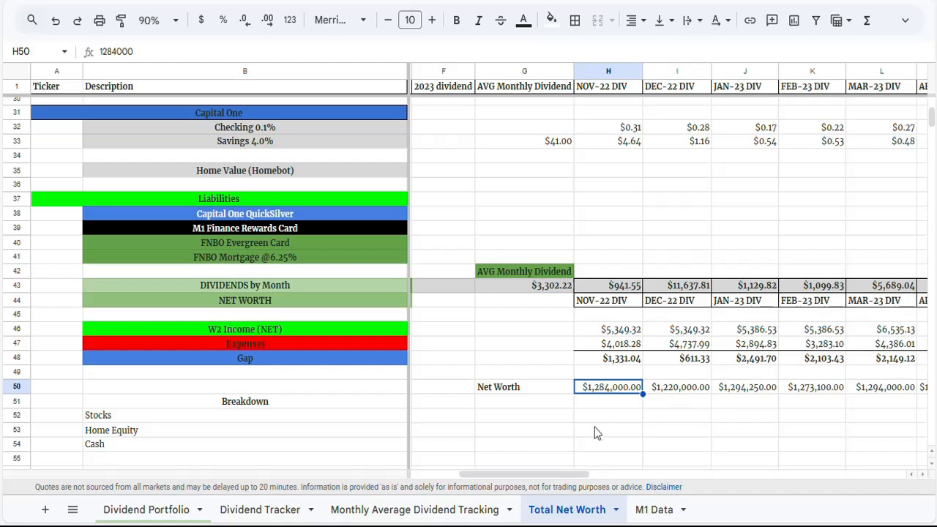
pyautogui.moveTo(552, 474); pyautogui.dragTo(518, 481)
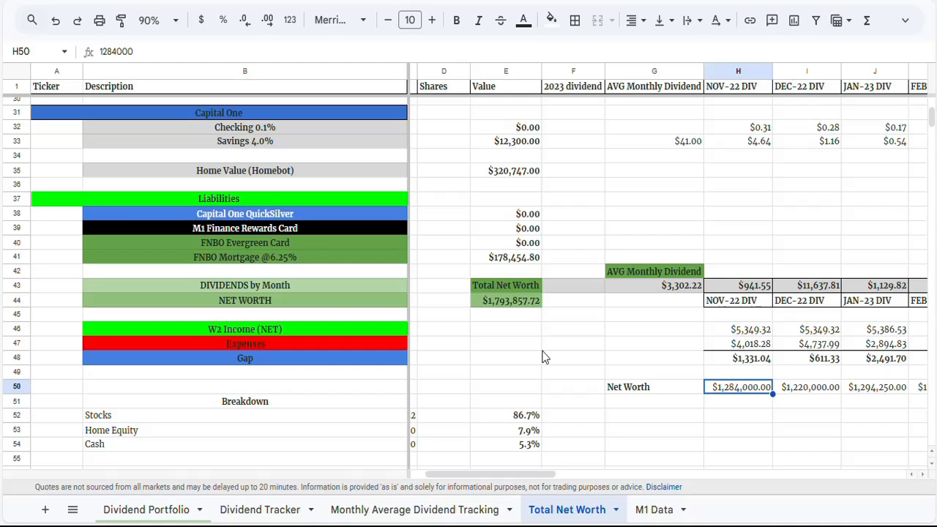
pyautogui.click(756, 363)
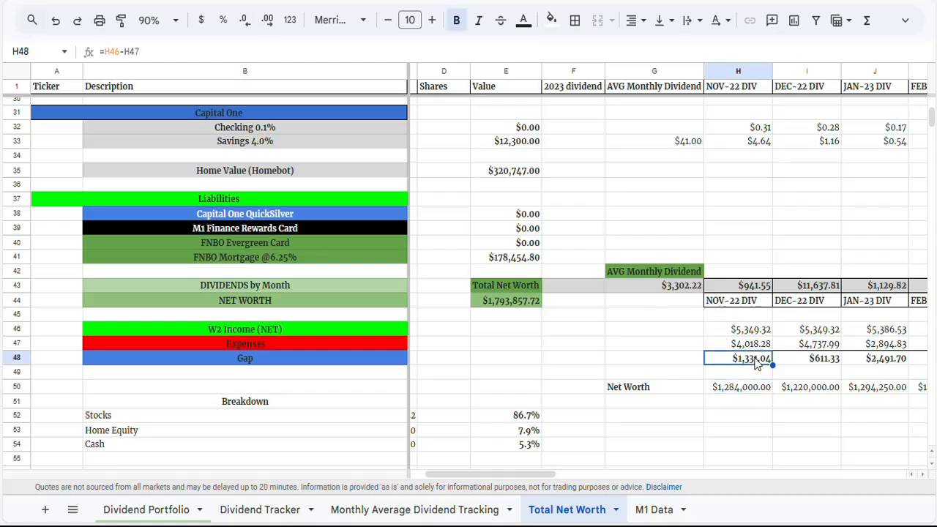
# Review the value of every holding and account from the Vanguard IRA through the Liabilities to Total Net Worth
pyautogui.scroll(10, 112, 86)
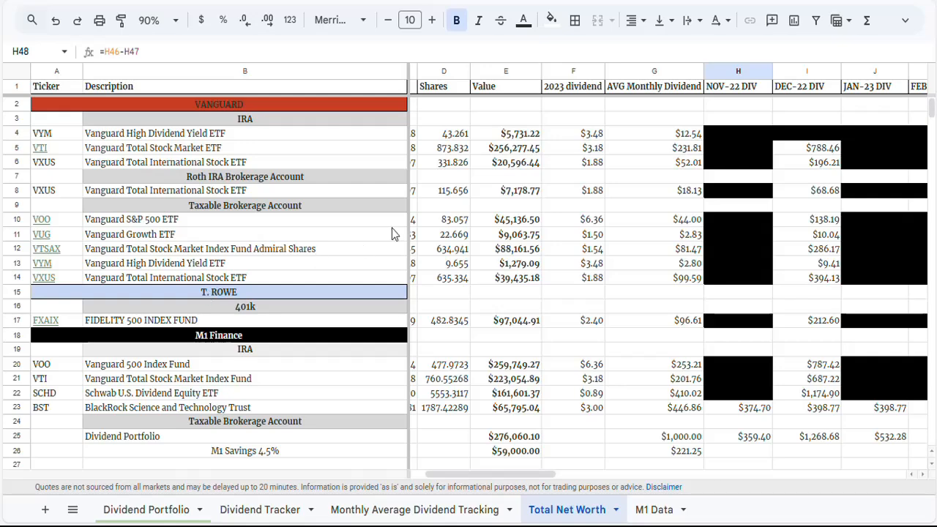
pyautogui.scroll(-5, 468, 216)
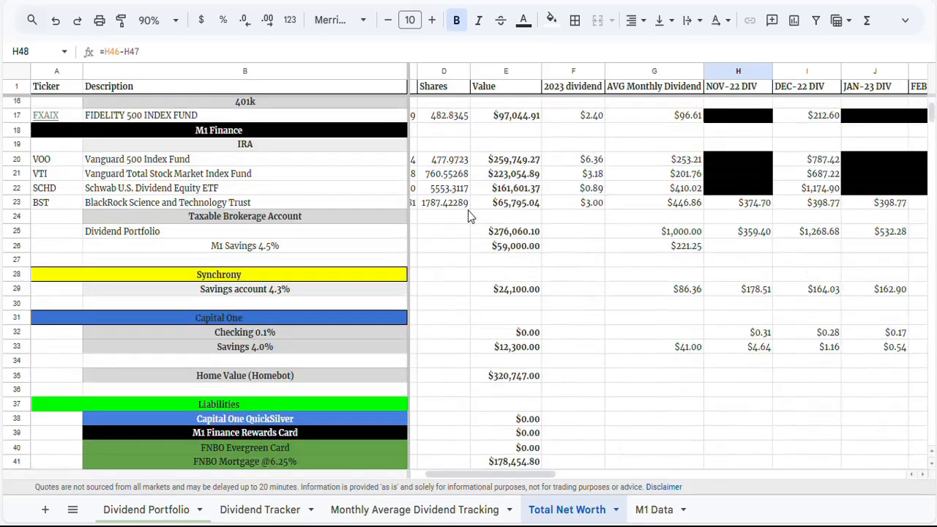
pyautogui.scroll(-5, 470, 217)
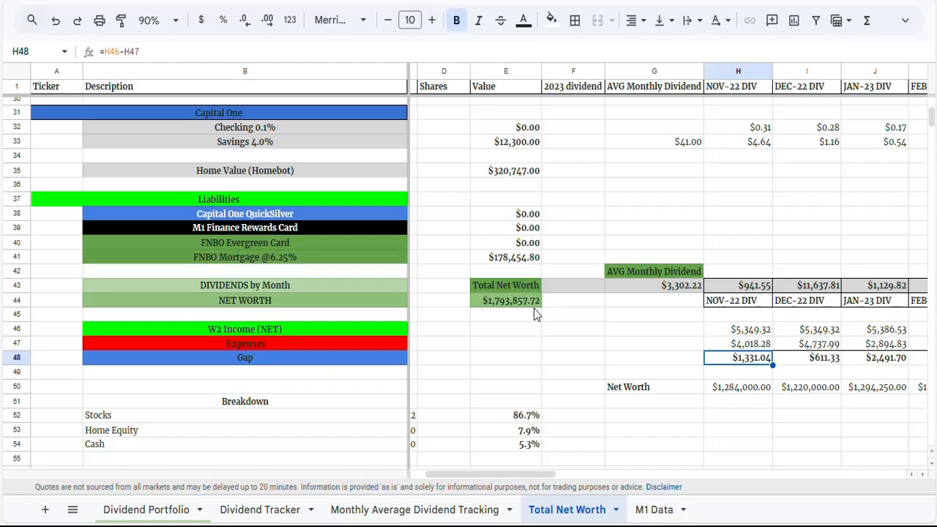
pyautogui.click(521, 317)
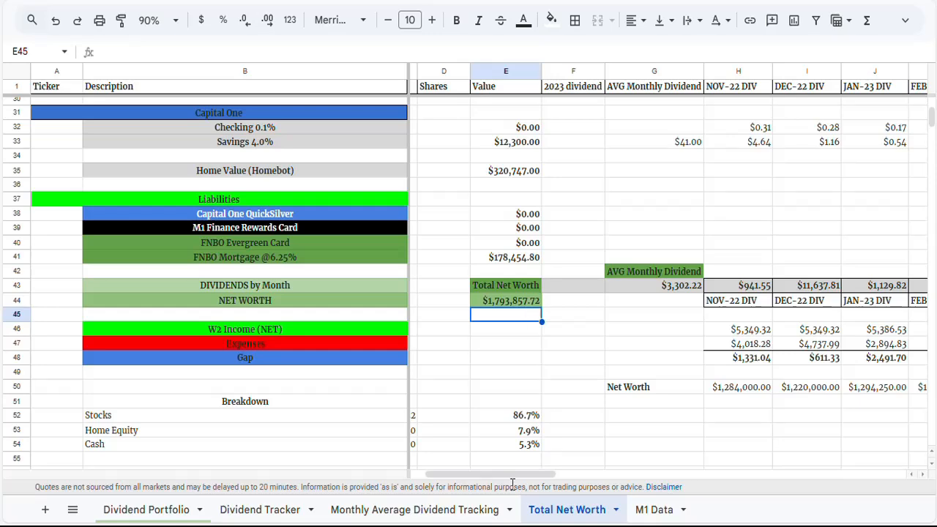
# Examine the formulas behind the Cash amount and its percentage of net worth in the Breakdown section
pyautogui.moveTo(491, 476); pyautogui.dragTo(479, 476)
pyautogui.scroll(-2, 472, 382)
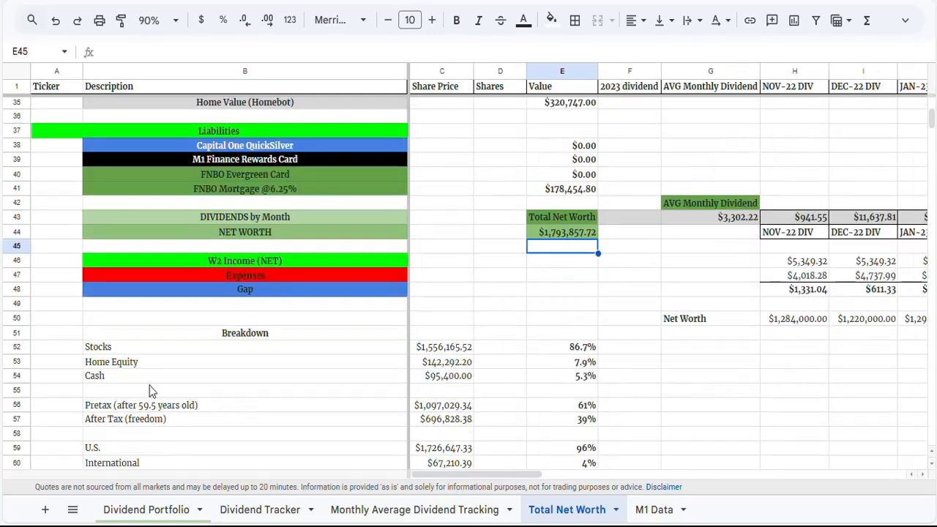
pyautogui.scroll(-2, 4, 322)
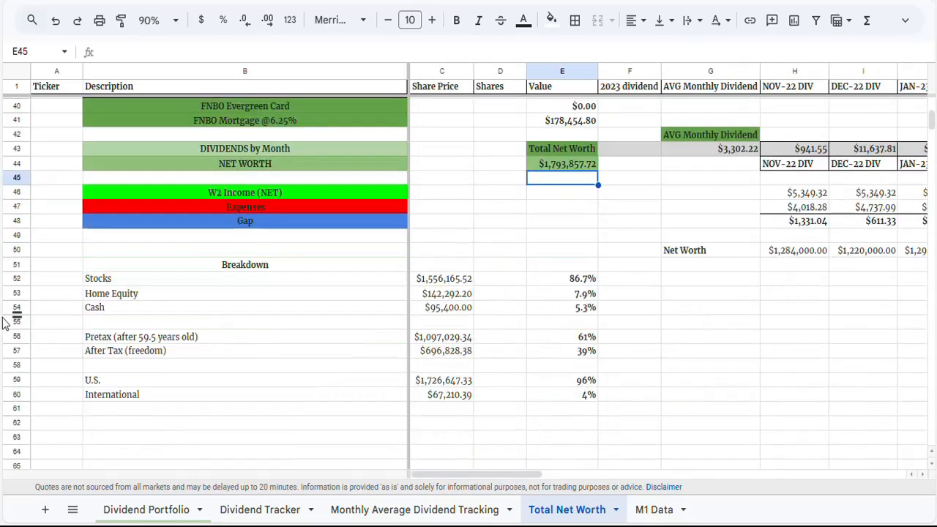
pyautogui.click(437, 310)
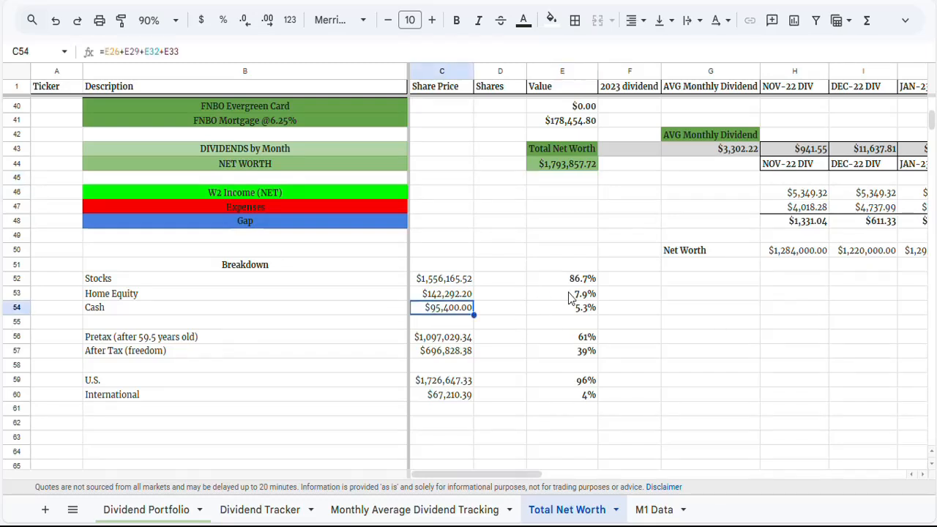
pyautogui.click(558, 314)
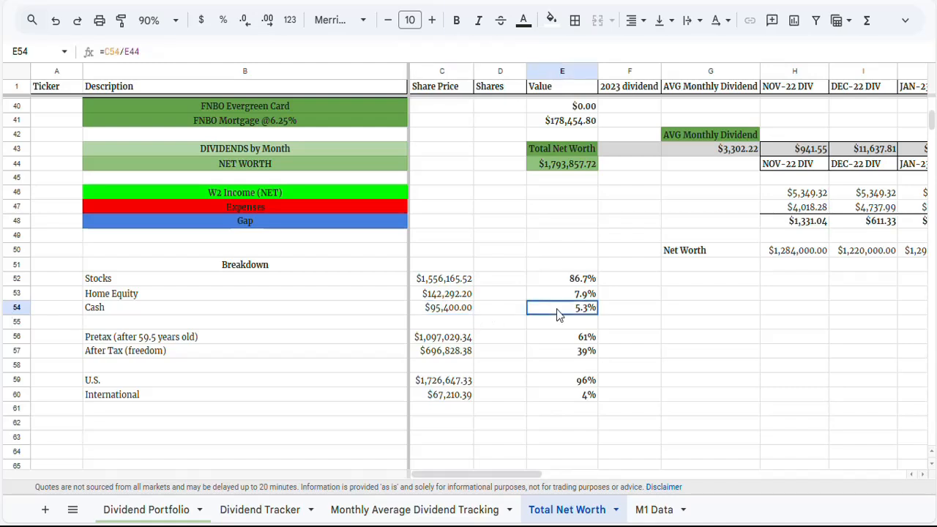
pyautogui.click(464, 311)
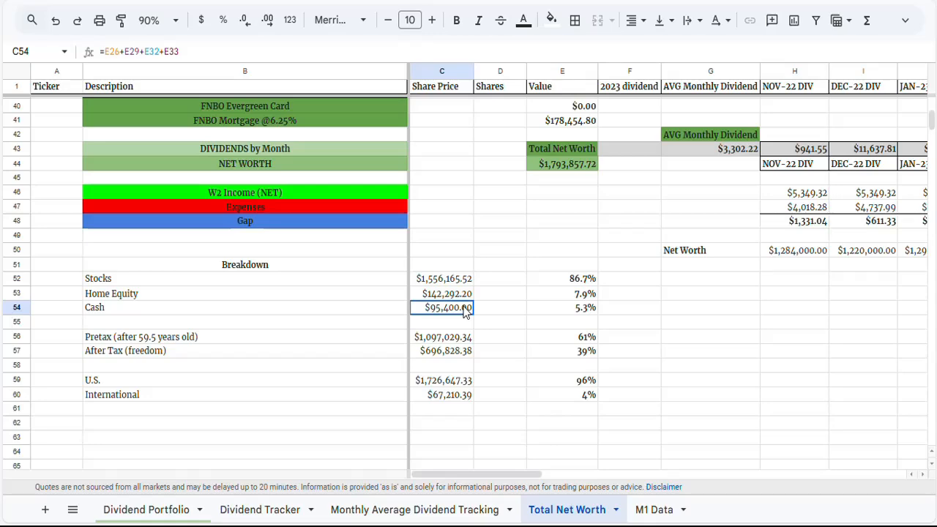
# Switch to the M1 Finance activity page and view the individual buys of the Nov 6, 2024 Afternoon Trading entry
pyautogui.click(433, 0)
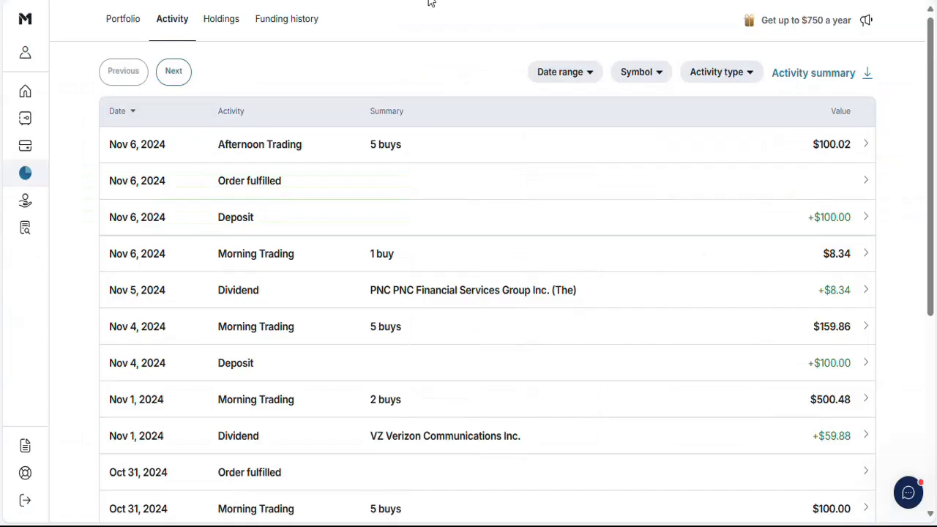
pyautogui.click(366, 149)
pyautogui.scroll(-2, 190, 230)
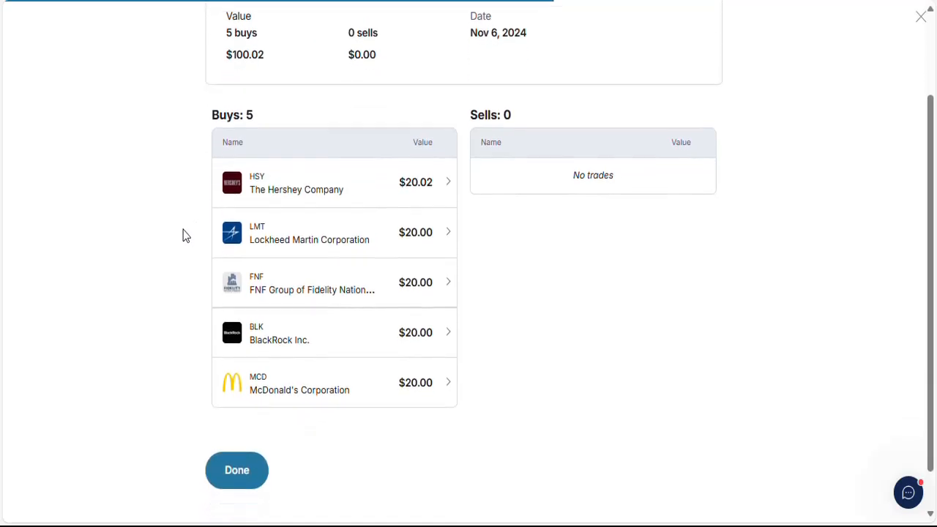